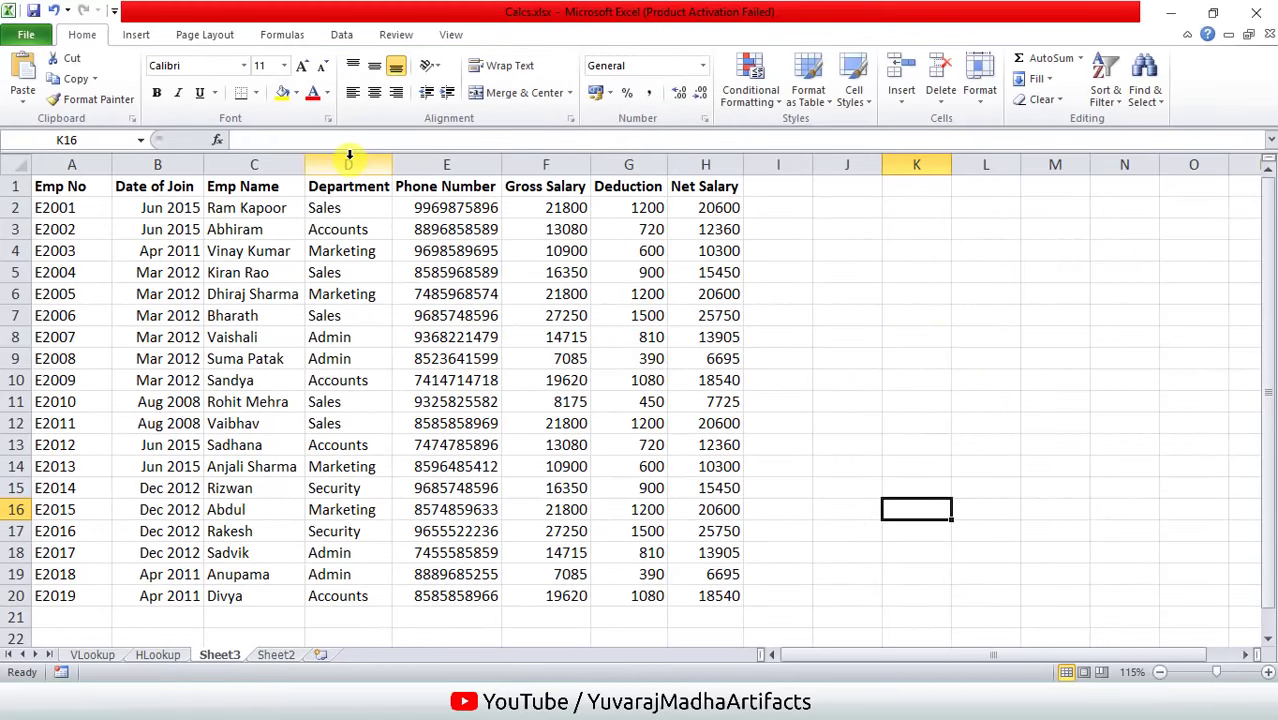
Select each table column in turn, from Emp No through Net Salary.
click(942, 353)
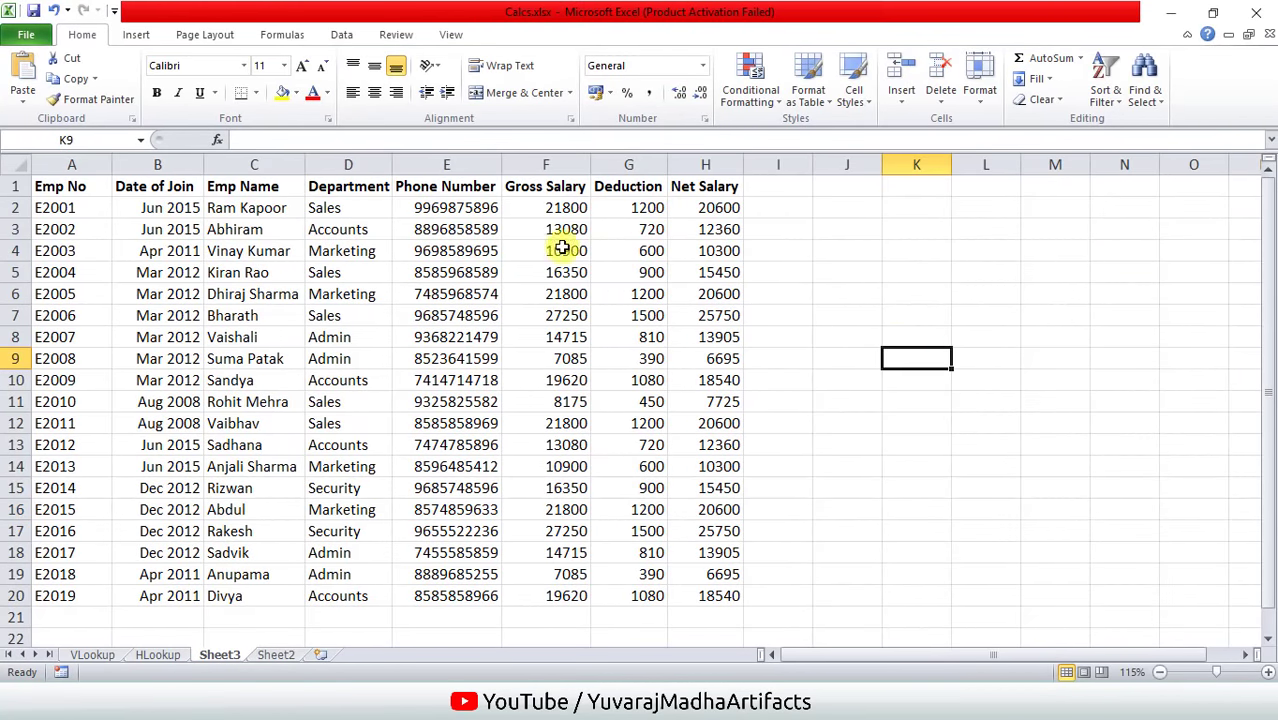
click(85, 164)
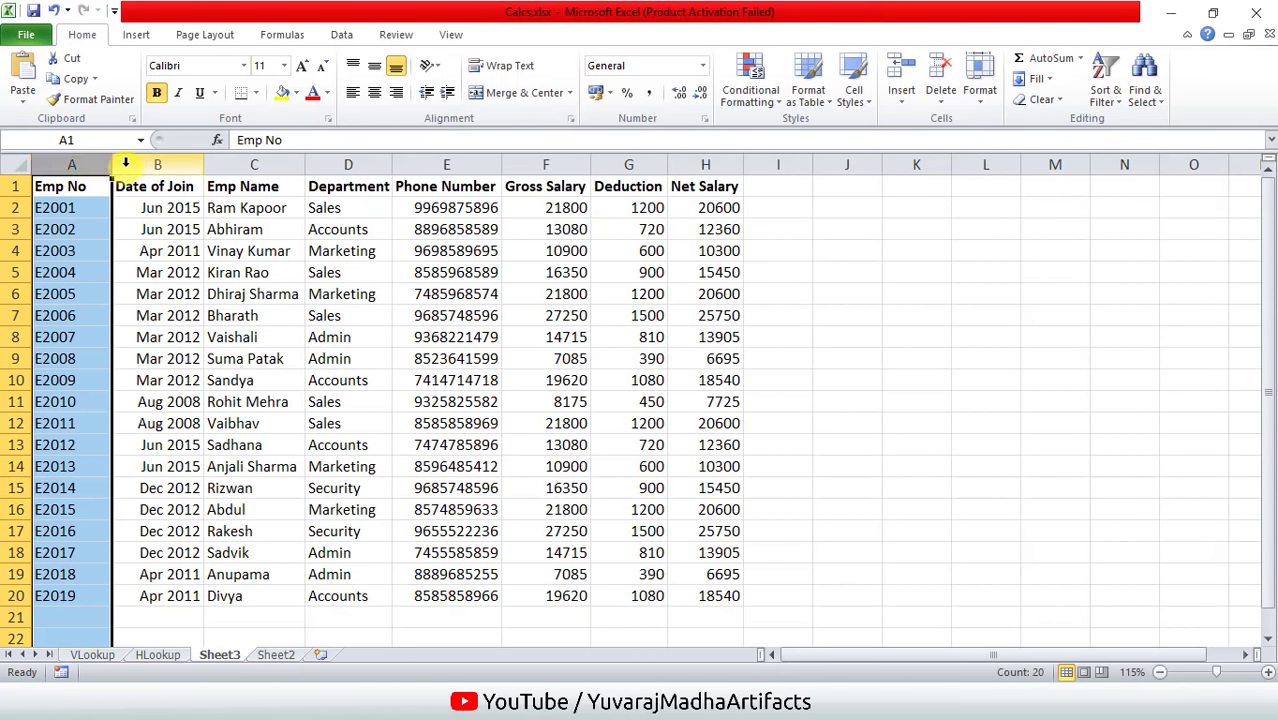
click(175, 162)
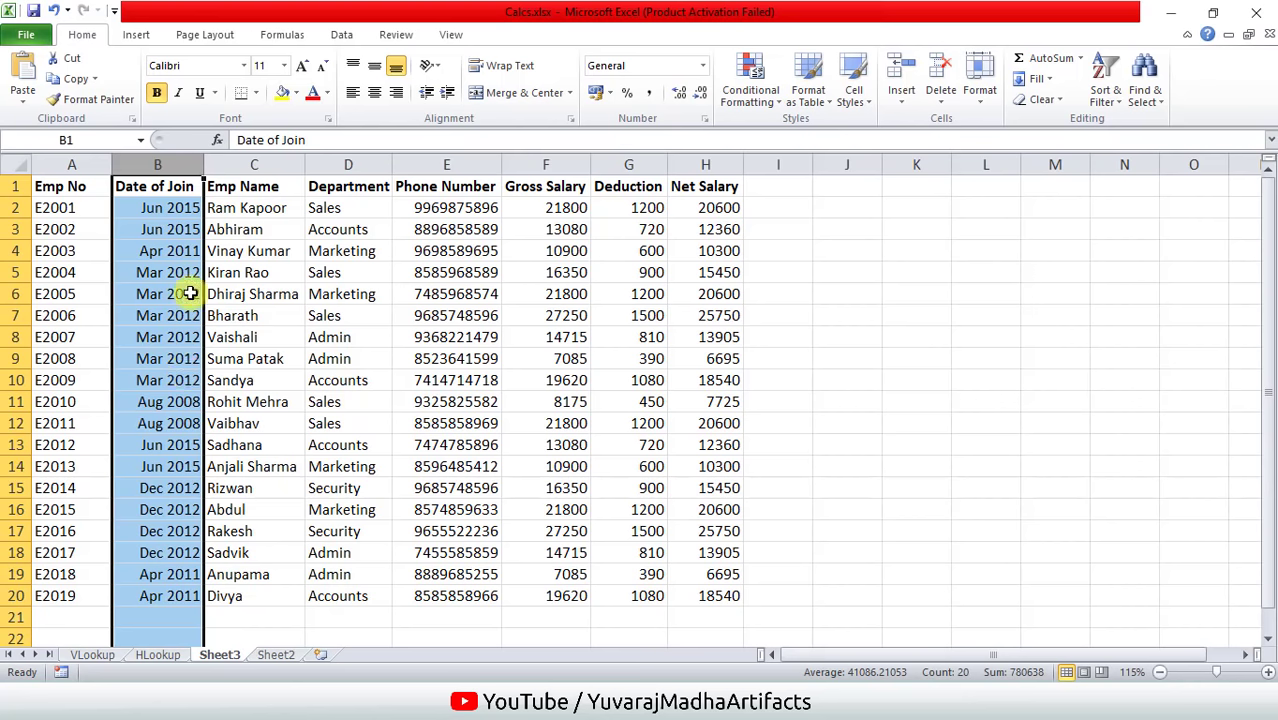
click(249, 164)
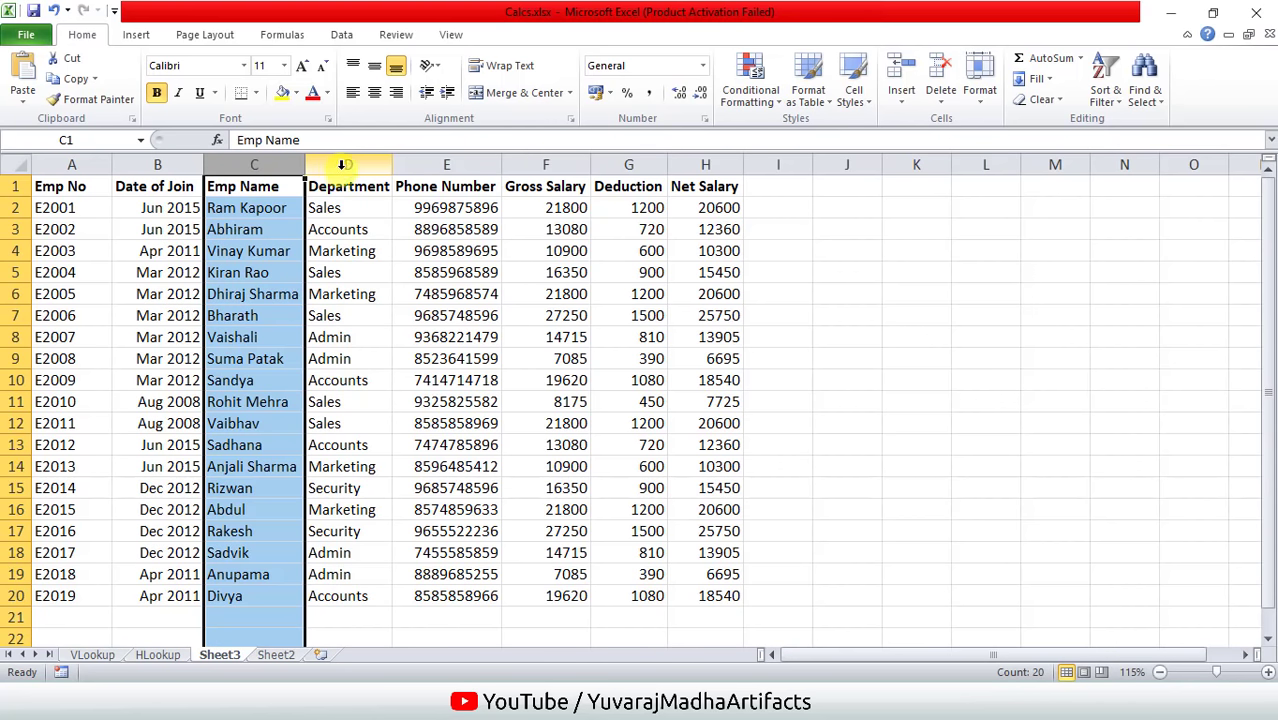
click(342, 164)
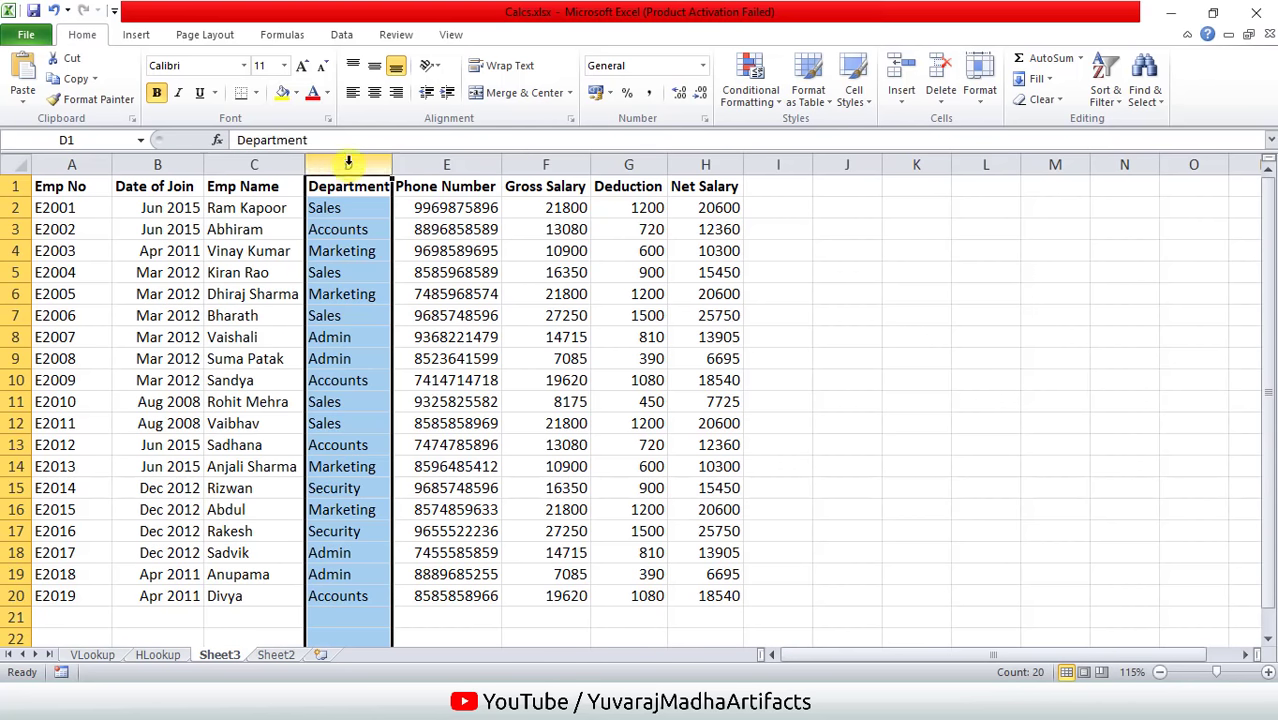
click(430, 164)
click(545, 164)
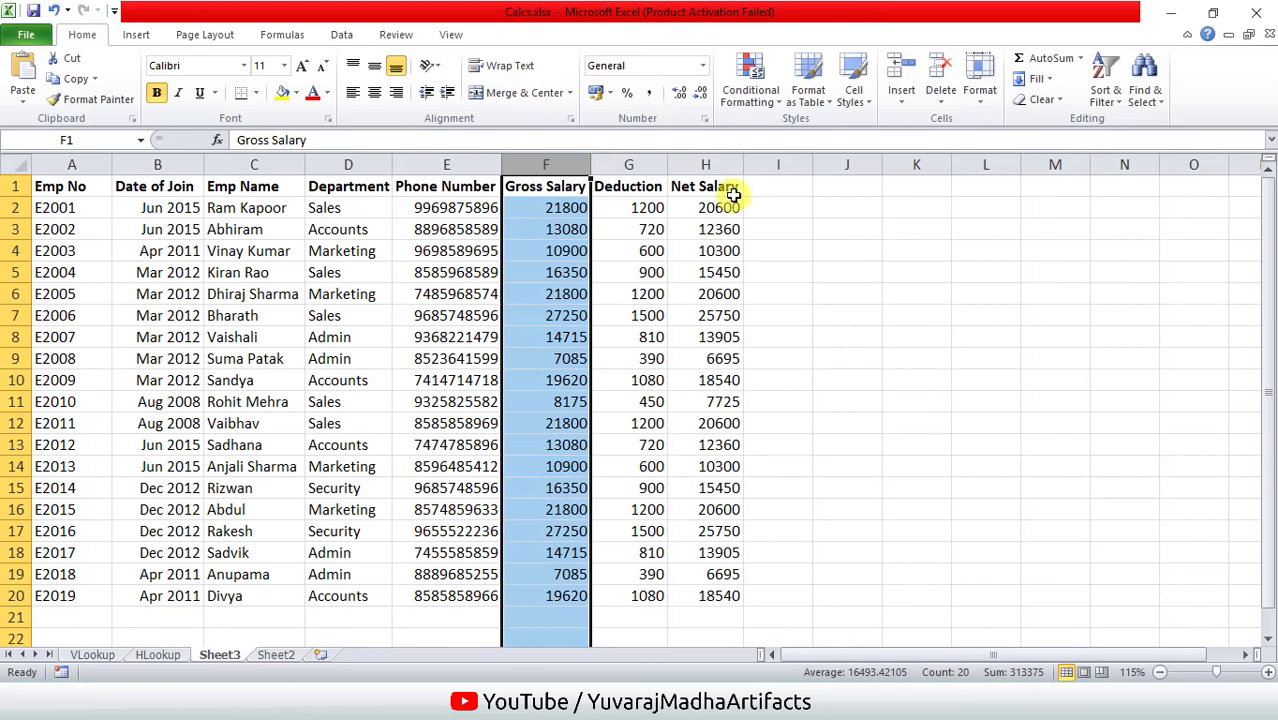
click(630, 160)
click(705, 163)
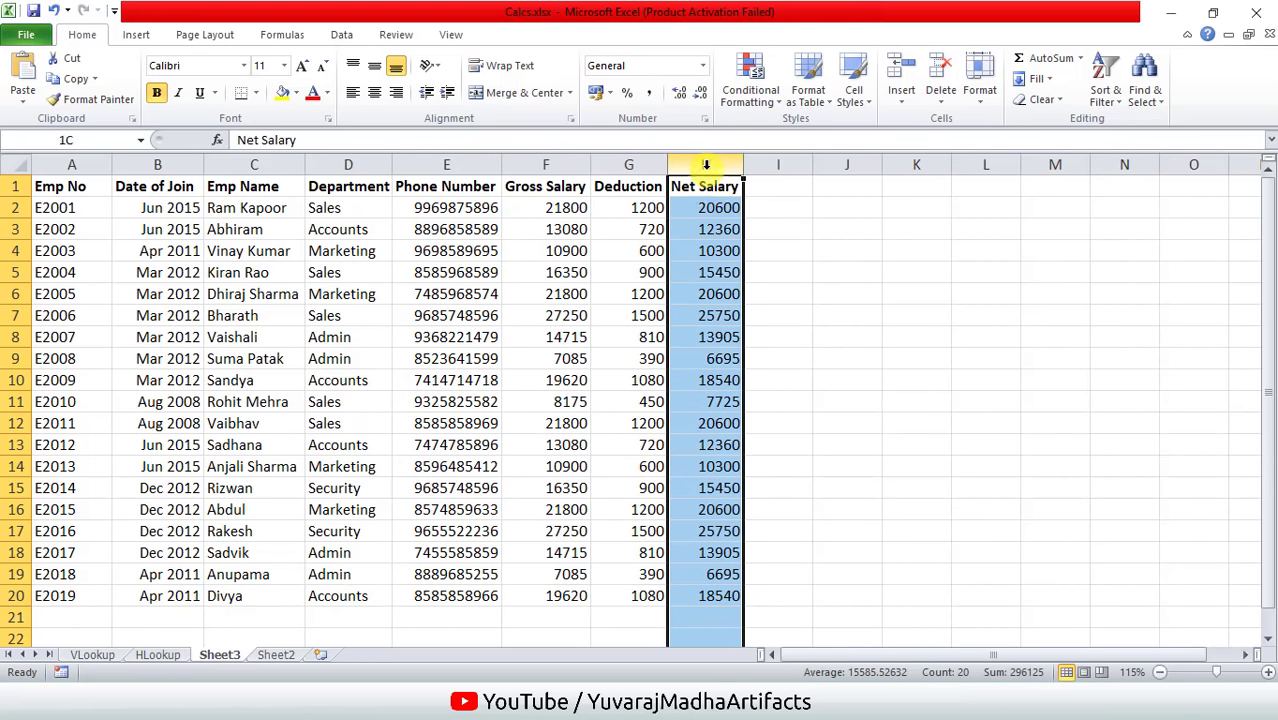
click(807, 364)
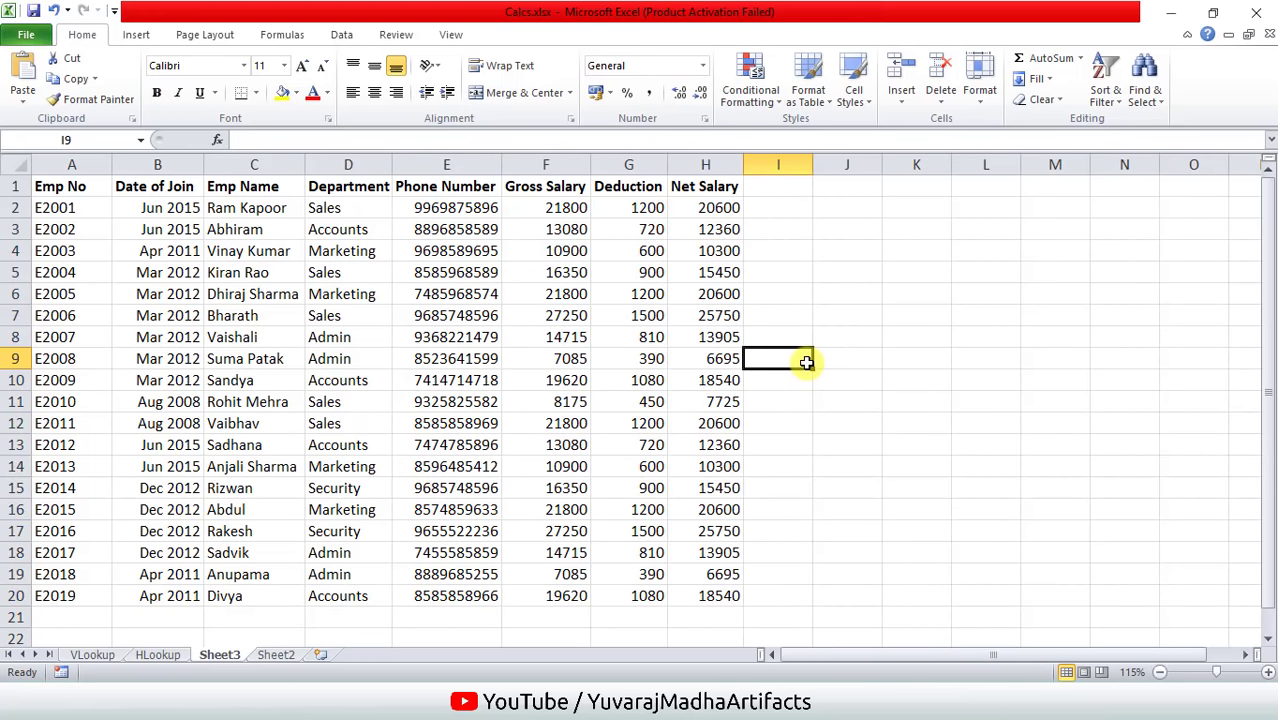
Check the first employee's Gross Salary 21800, Deduction 1200 and Net Salary 20600.
click(576, 210)
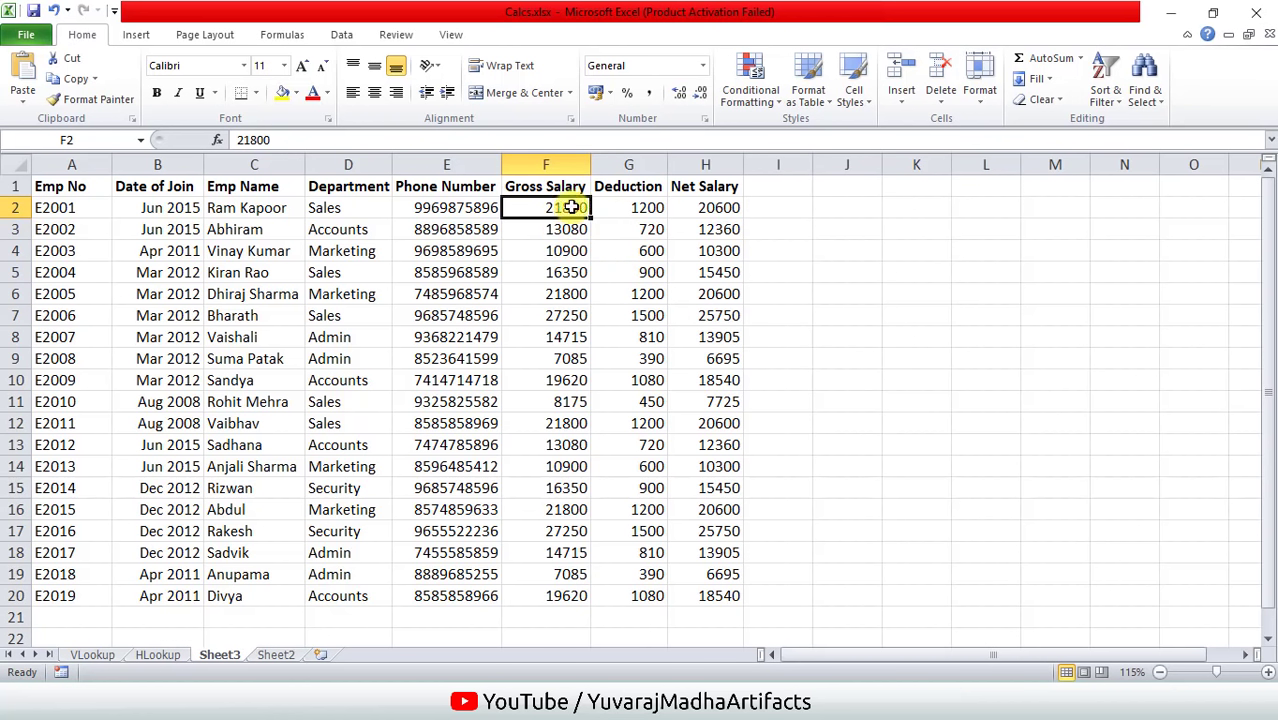
click(653, 210)
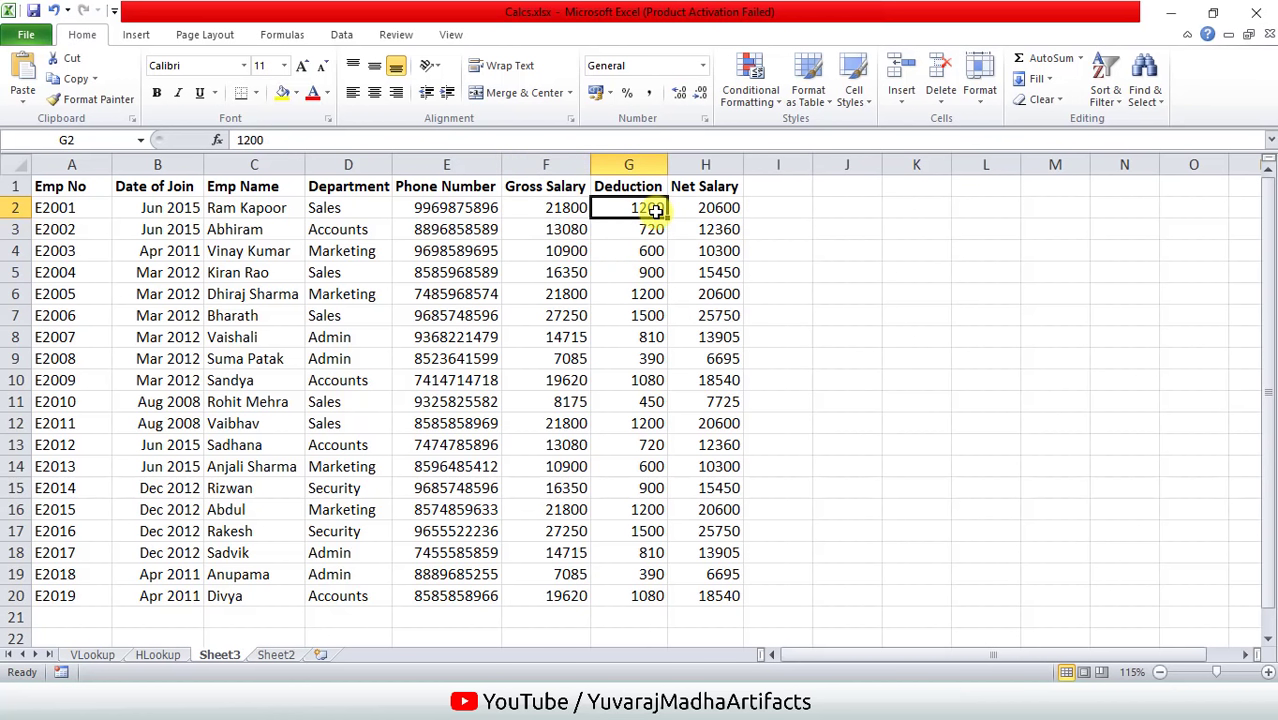
click(553, 210)
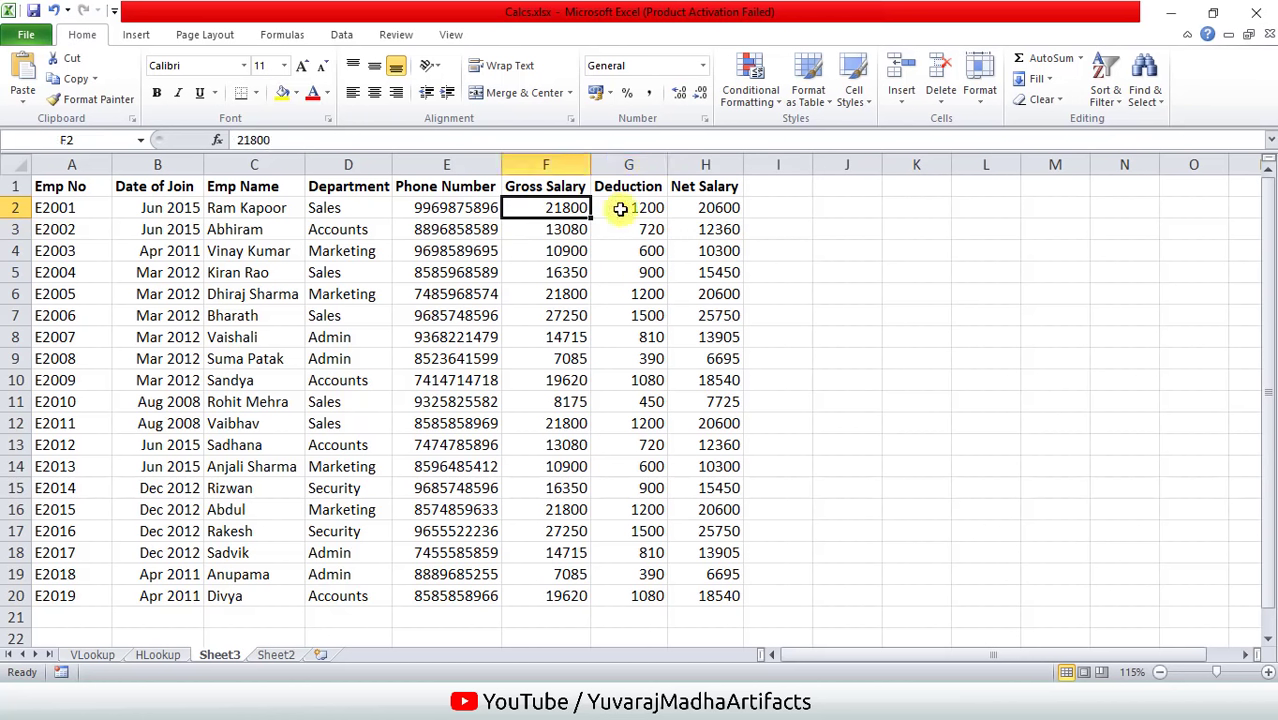
click(622, 208)
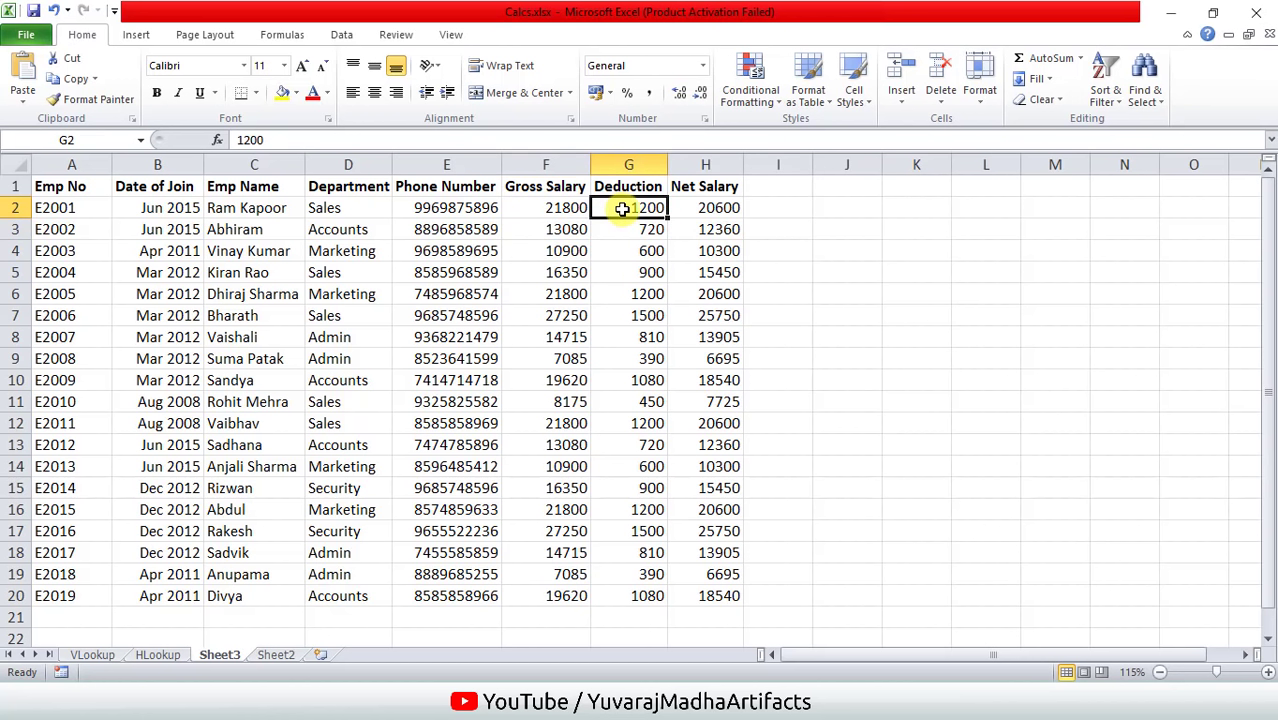
click(736, 207)
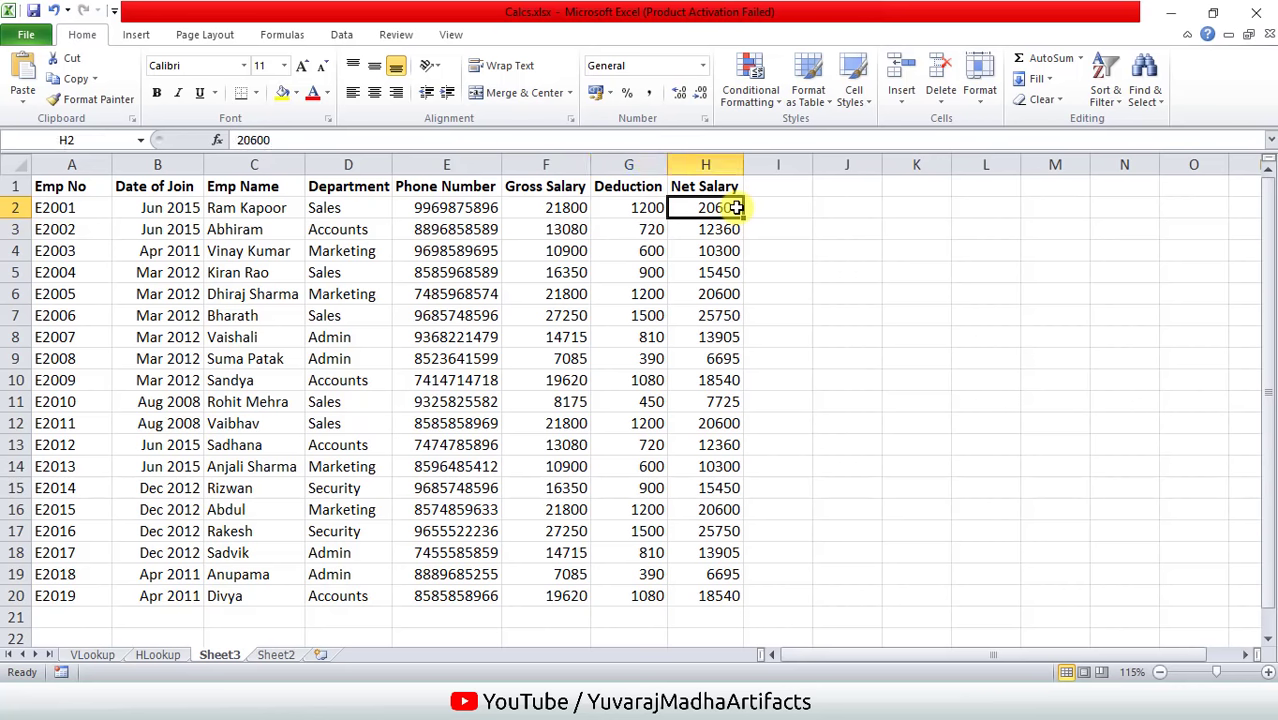
click(847, 445)
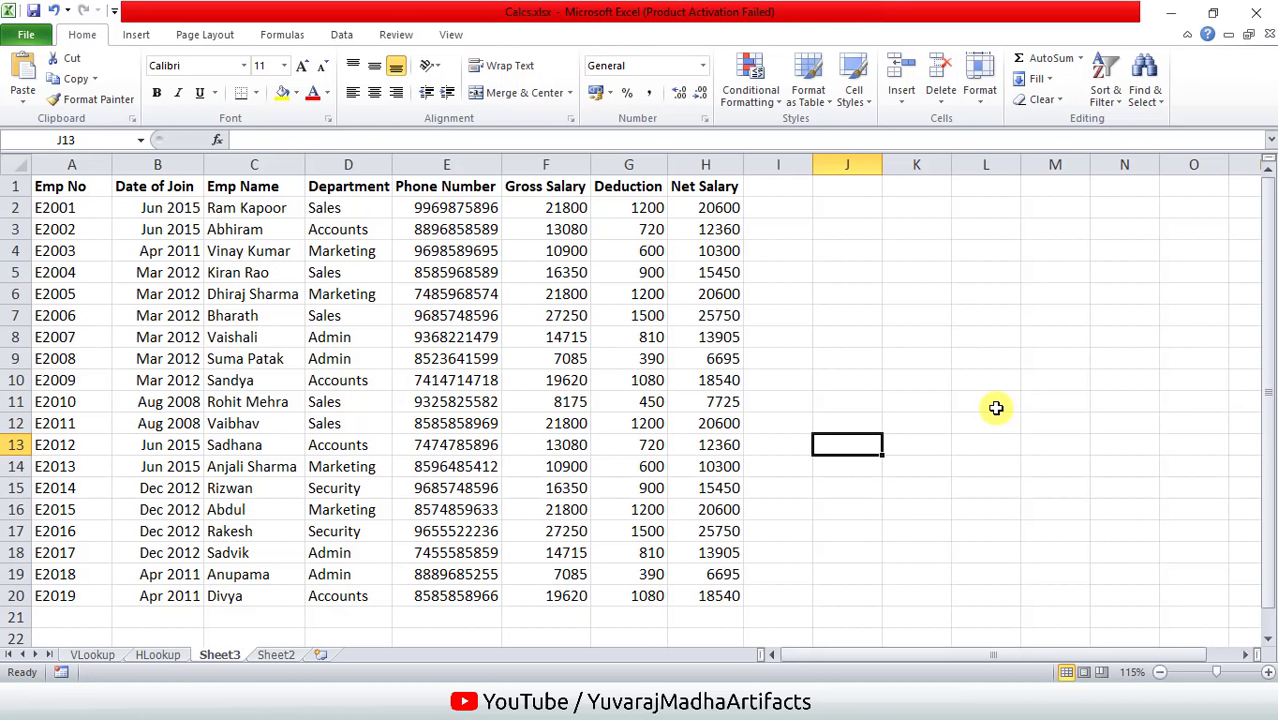
Select the employee table A1:H20, then its heading row.
mouse_move(718, 596)
mouse_down()
mouse_move(127, 268)
mouse_move(48, 181)
mouse_up()
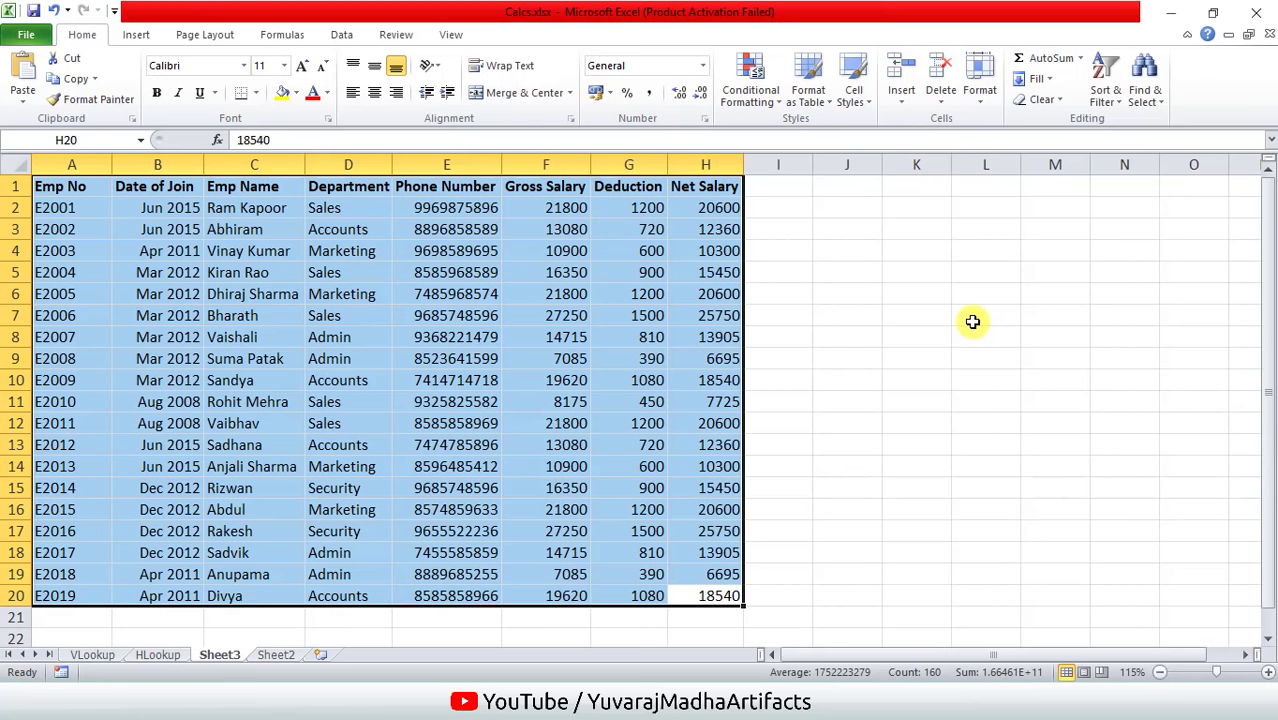
click(931, 364)
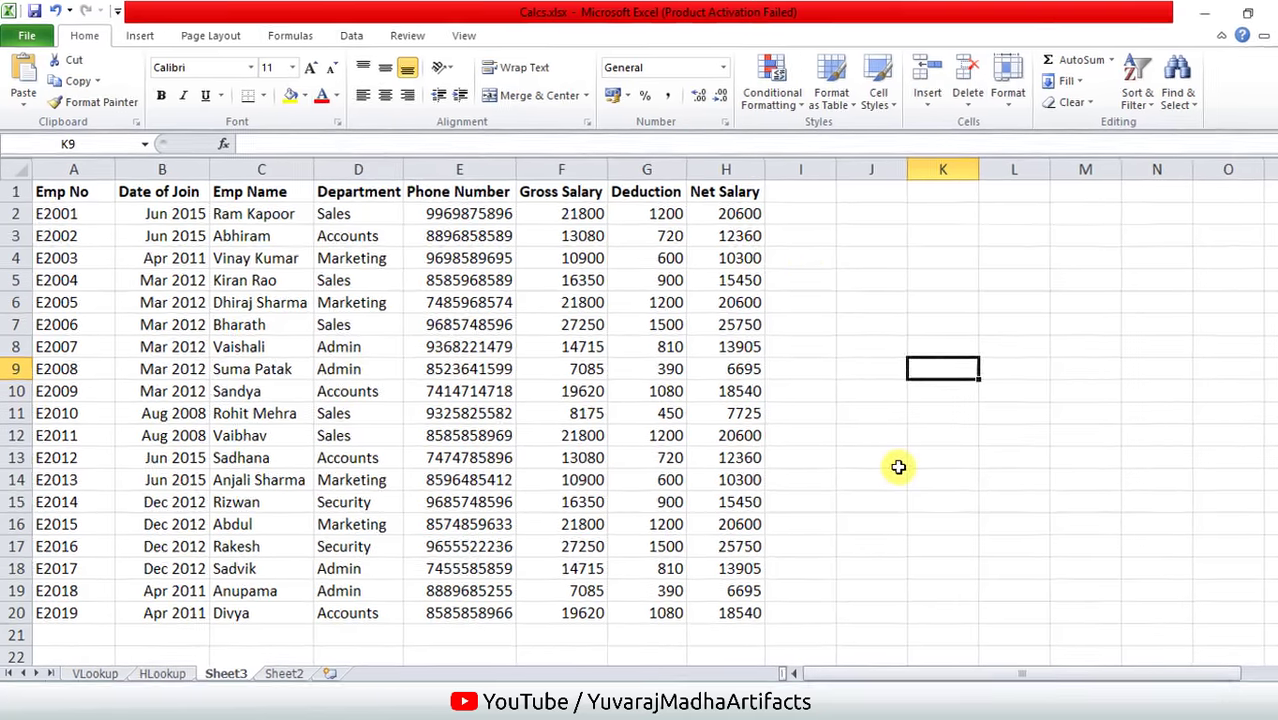
click(705, 552)
drag(66, 184, 199, 189)
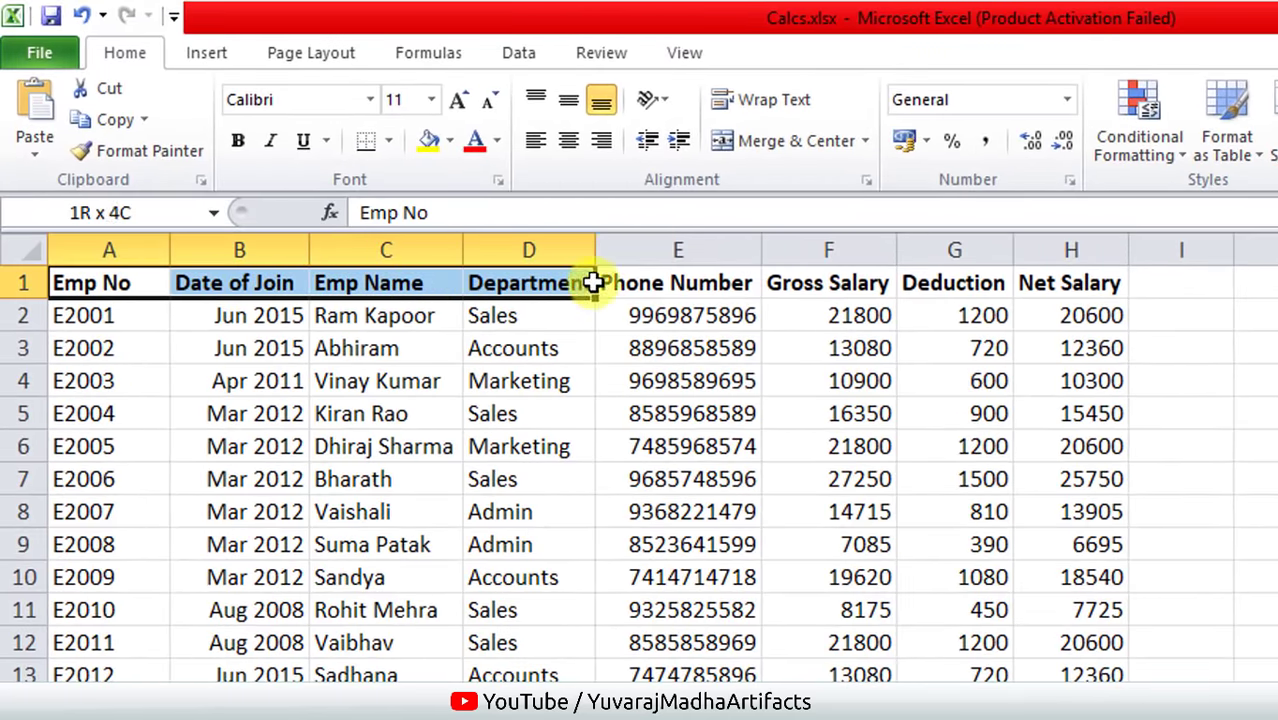
drag(303, 287, 1066, 284)
click(1095, 665)
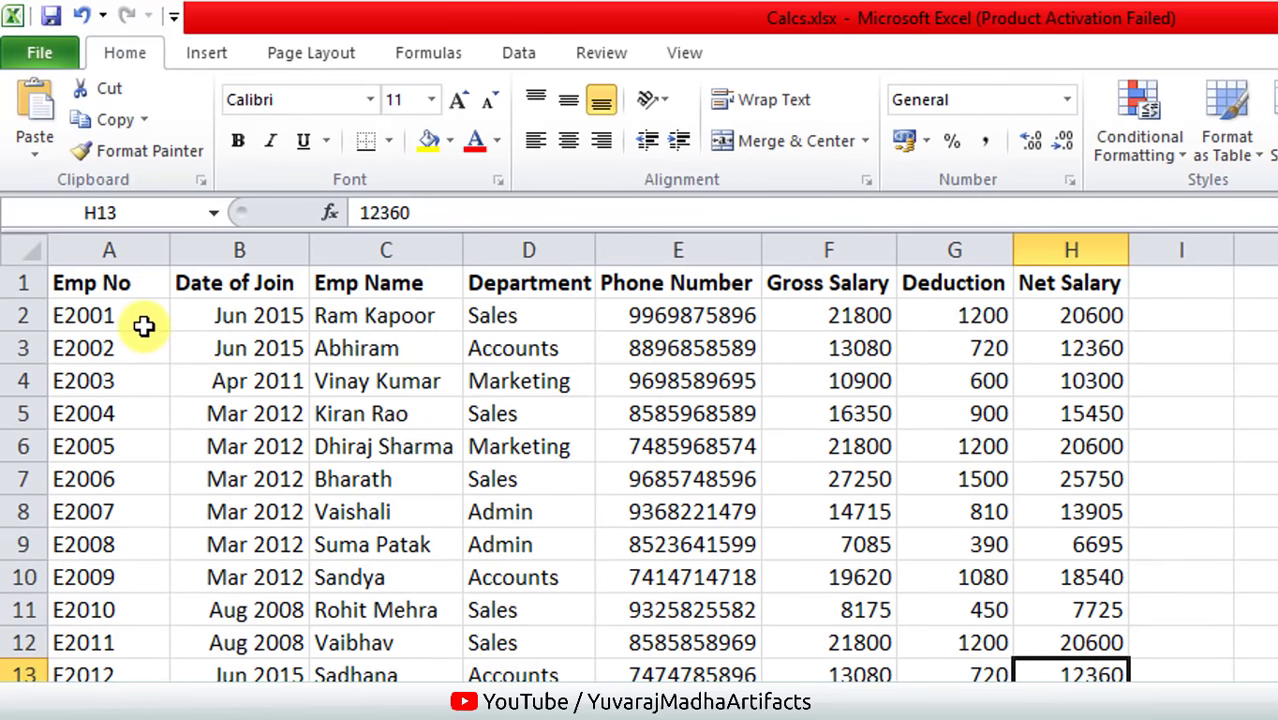
Select the Emp No values, the header row A1:H1, and the rows for E2009 and E2011.
drag(144, 327, 110, 678)
scroll(115, 315, up, 3)
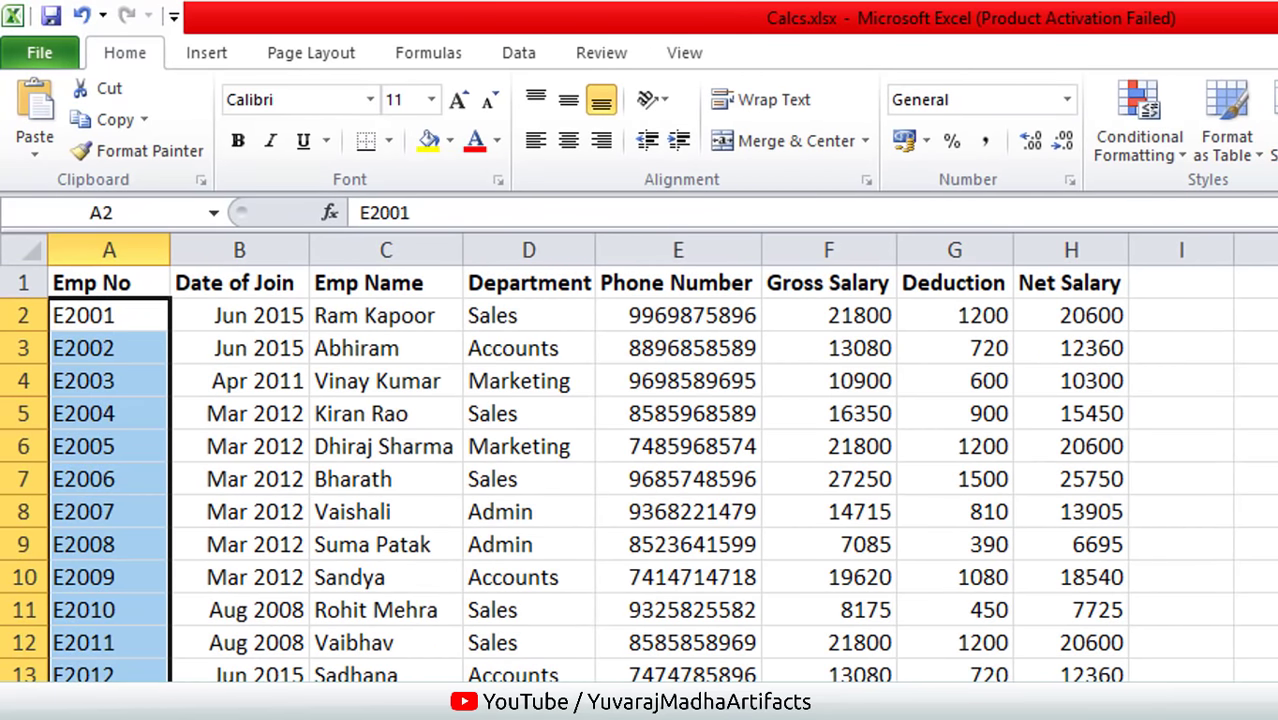
click(123, 283)
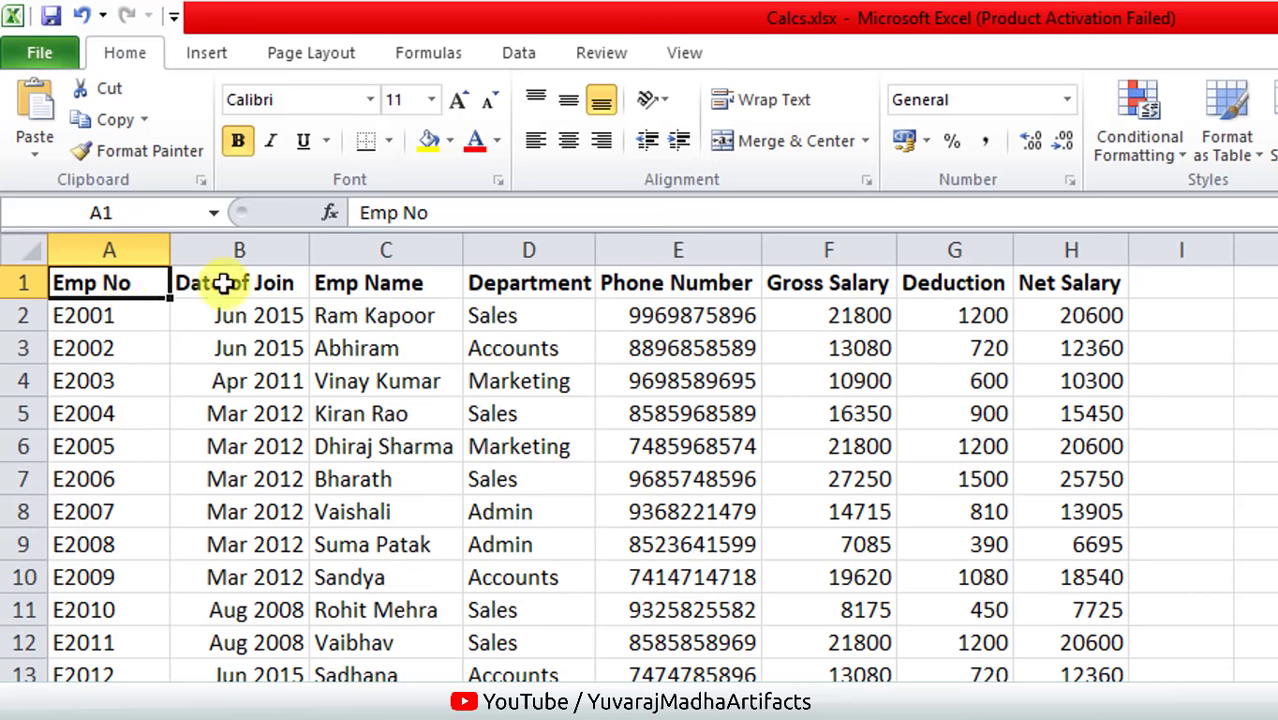
drag(274, 315, 314, 642)
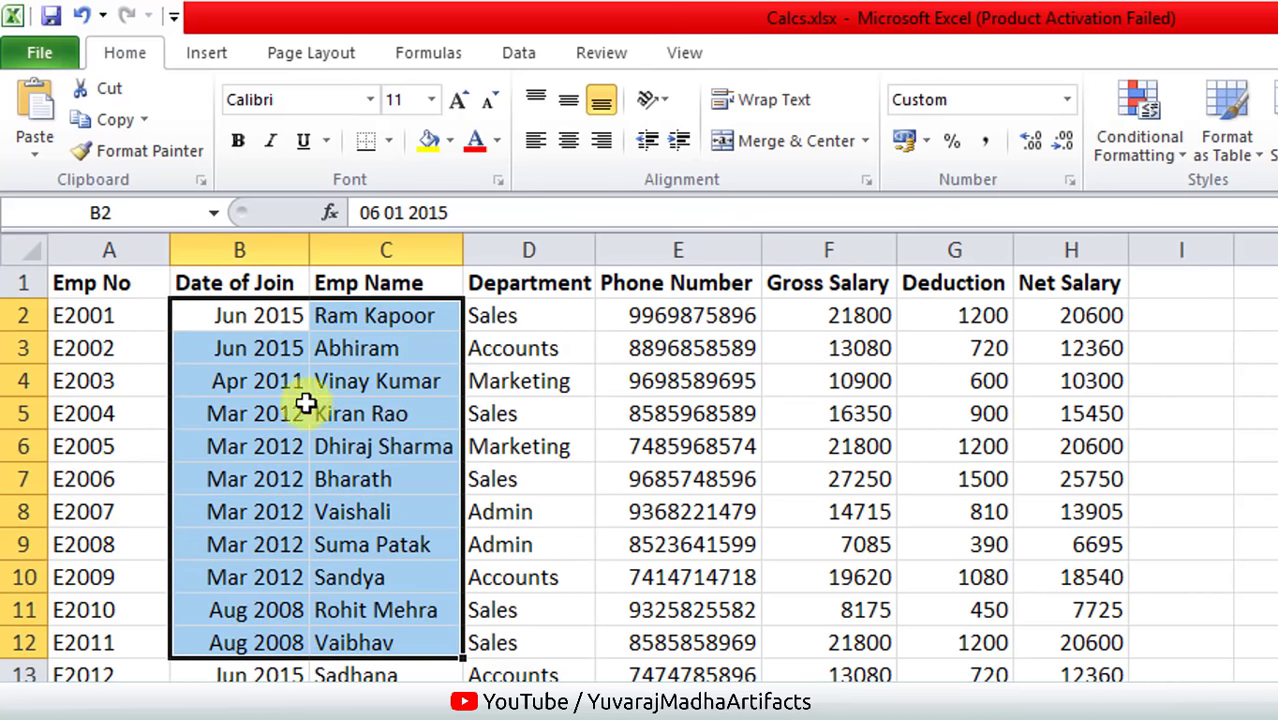
click(293, 283)
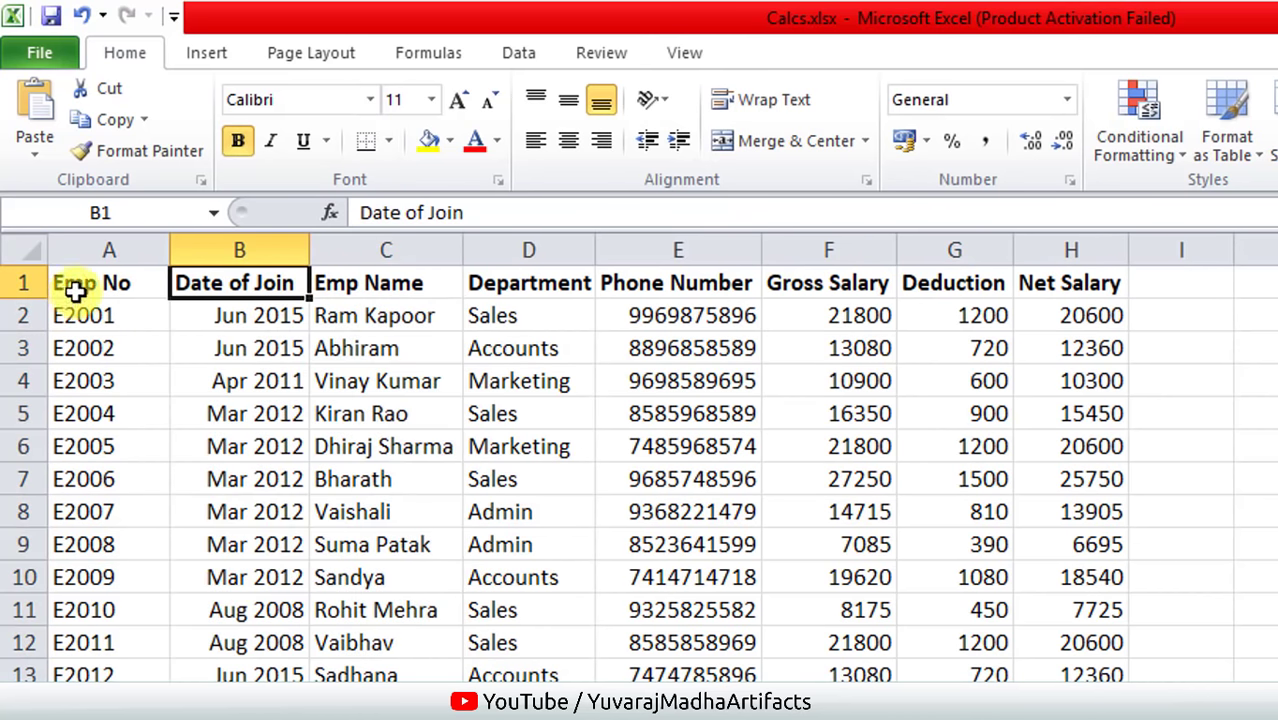
drag(77, 285, 1018, 288)
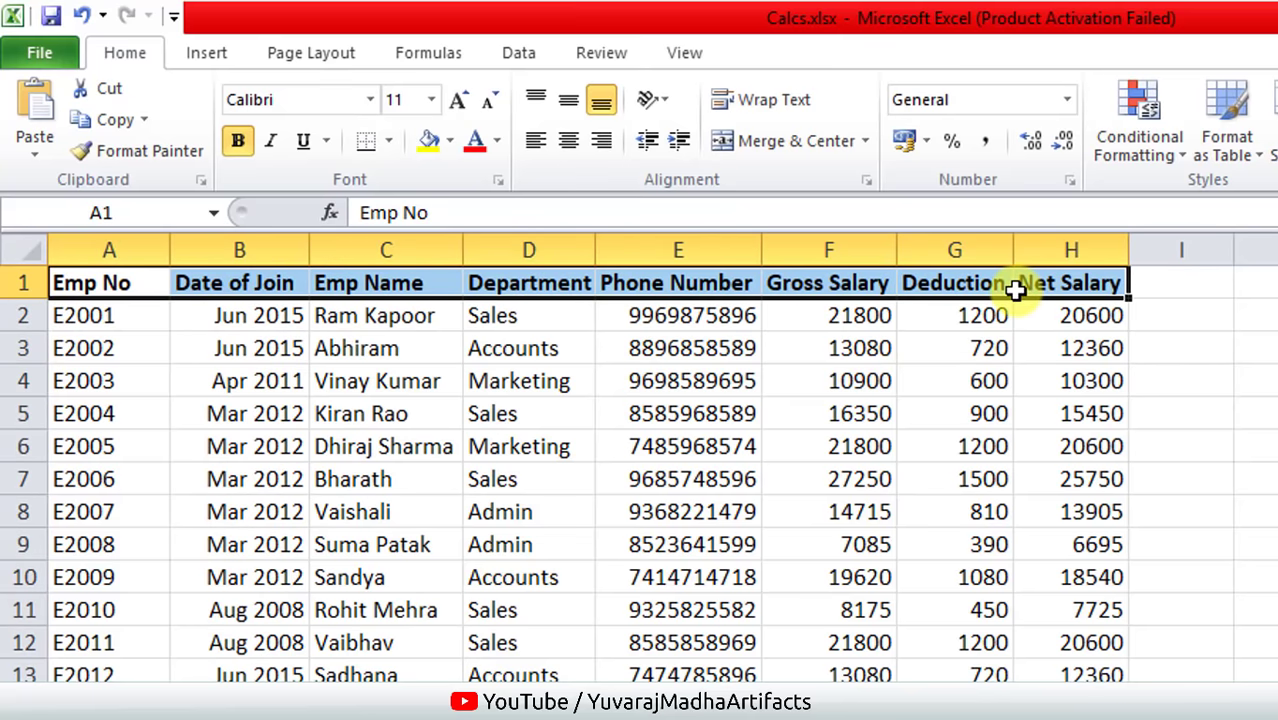
click(490, 632)
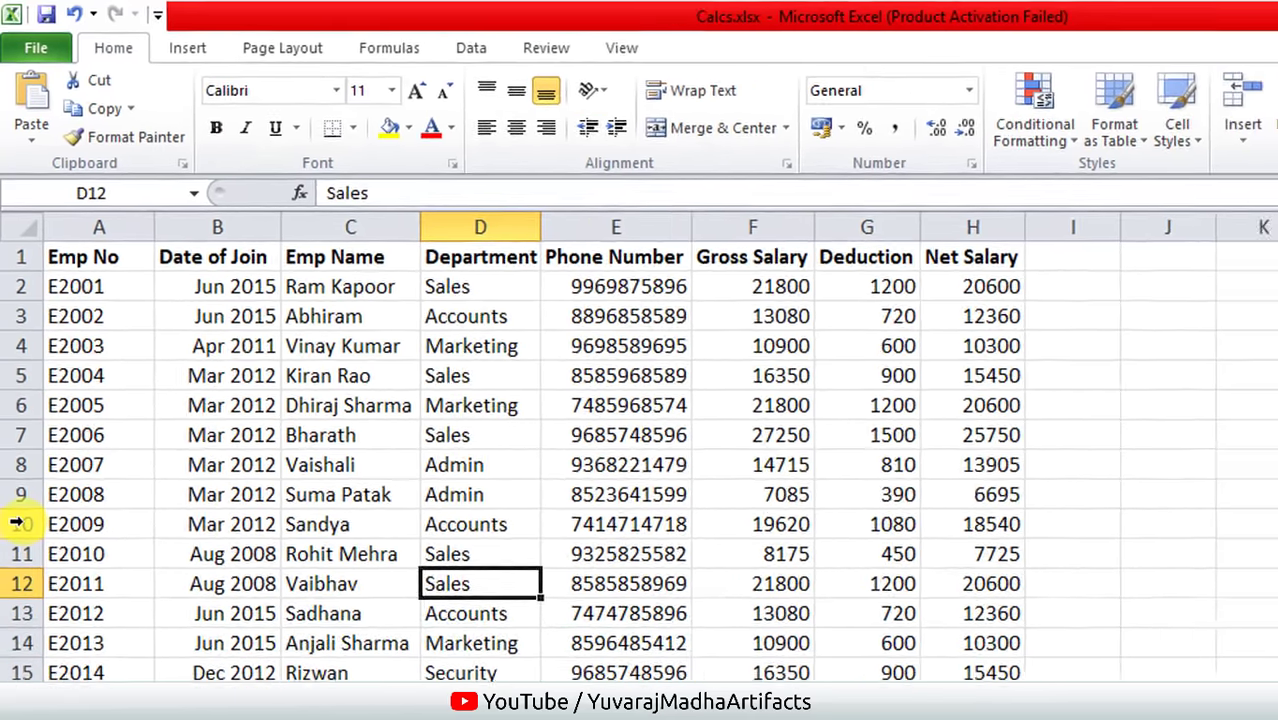
click(13, 380)
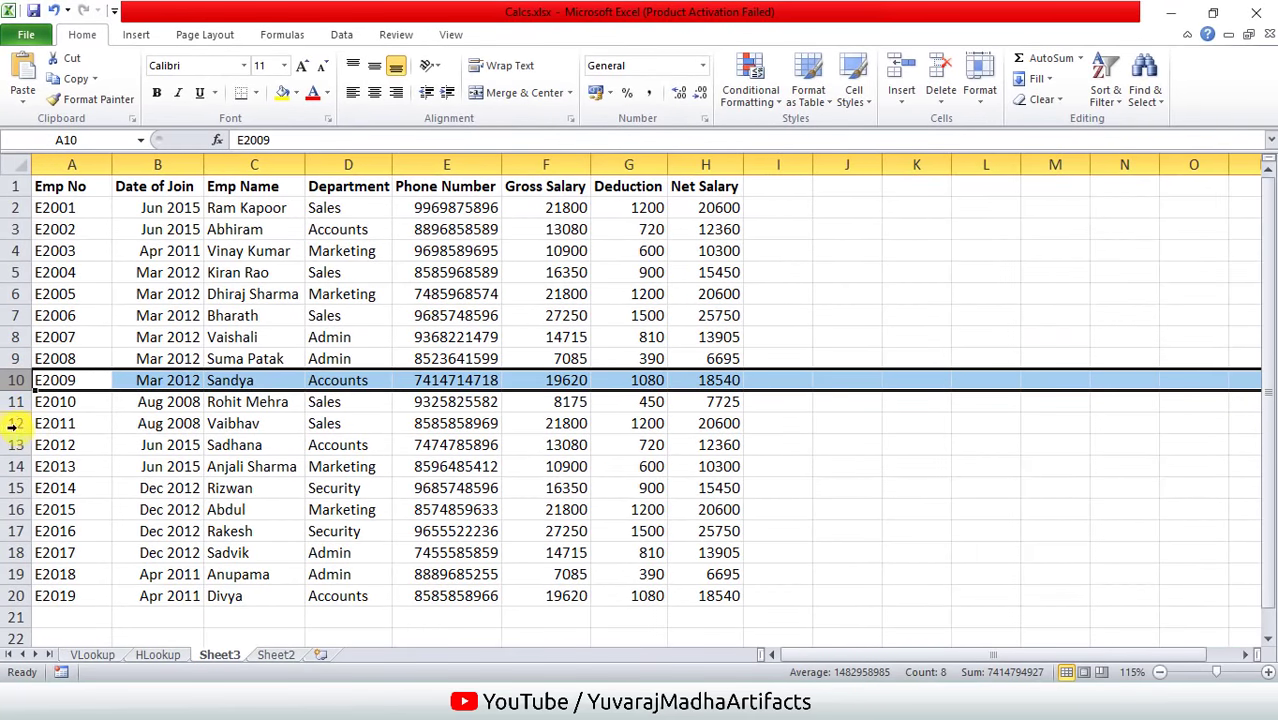
click(13, 423)
click(462, 423)
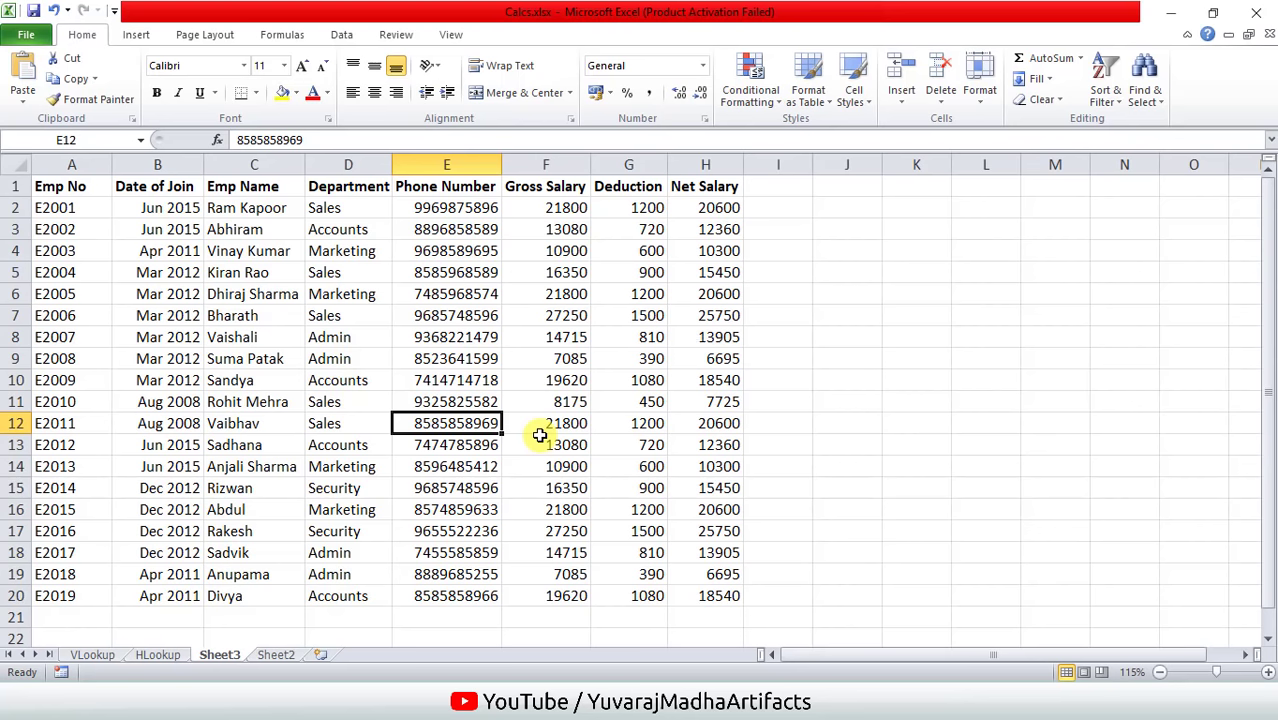
Select the Department column, the first three columns, and Phone Number through Net Salary.
click(355, 164)
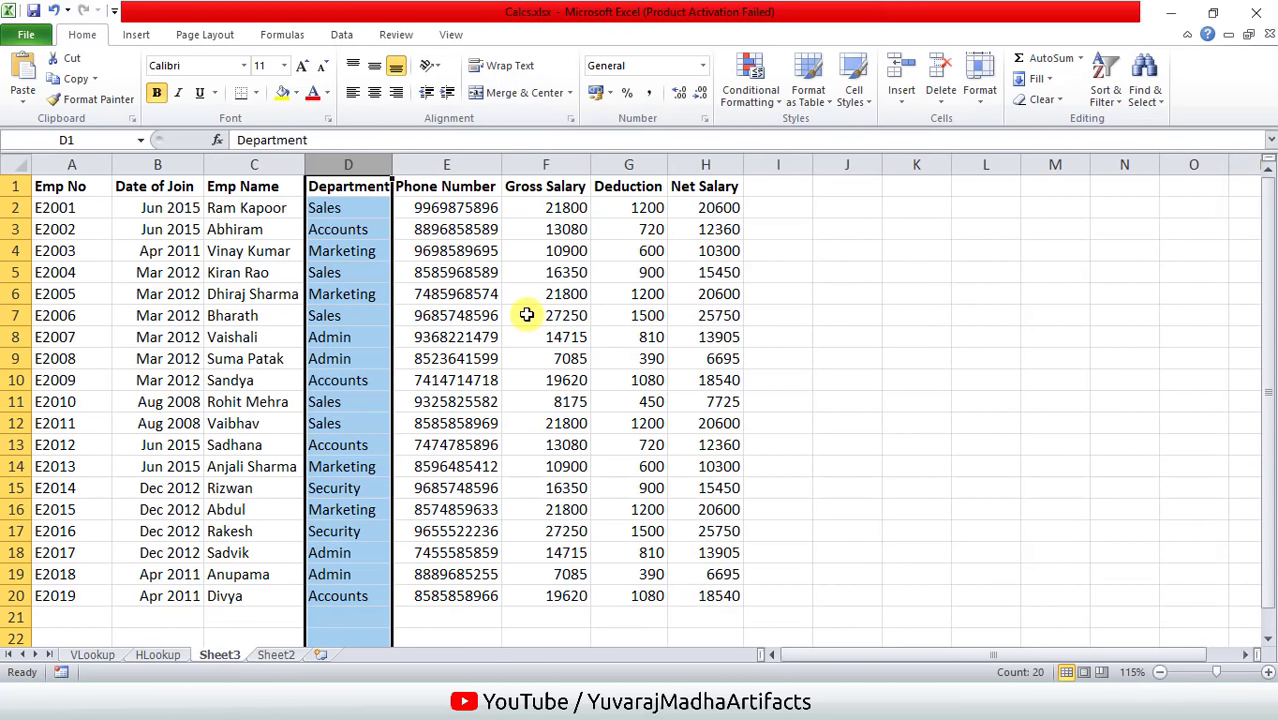
drag(70, 188, 229, 613)
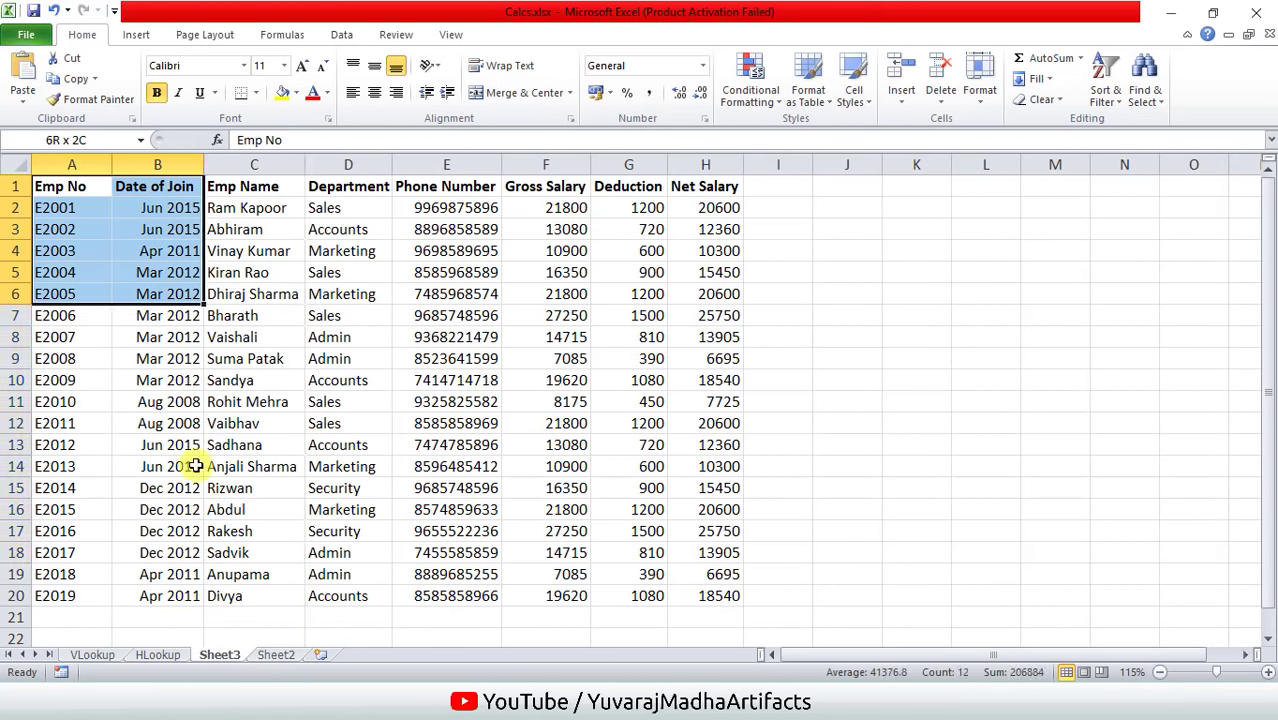
click(362, 164)
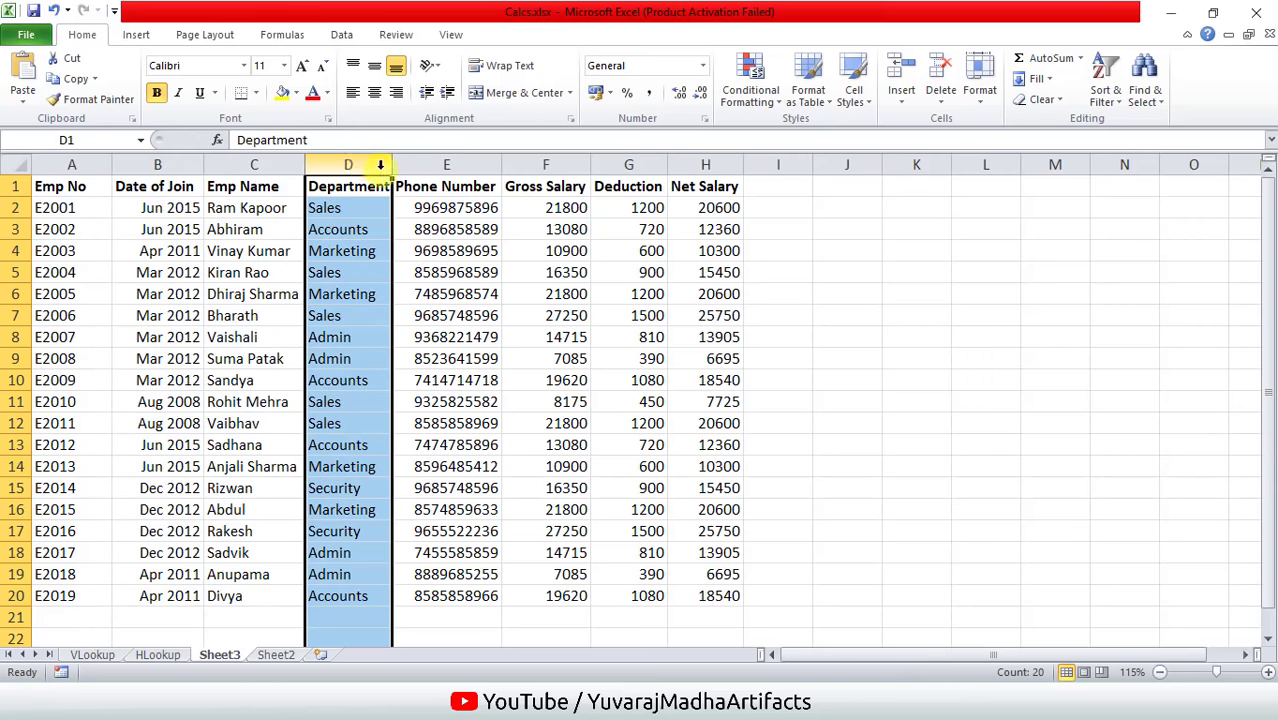
drag(442, 186, 724, 577)
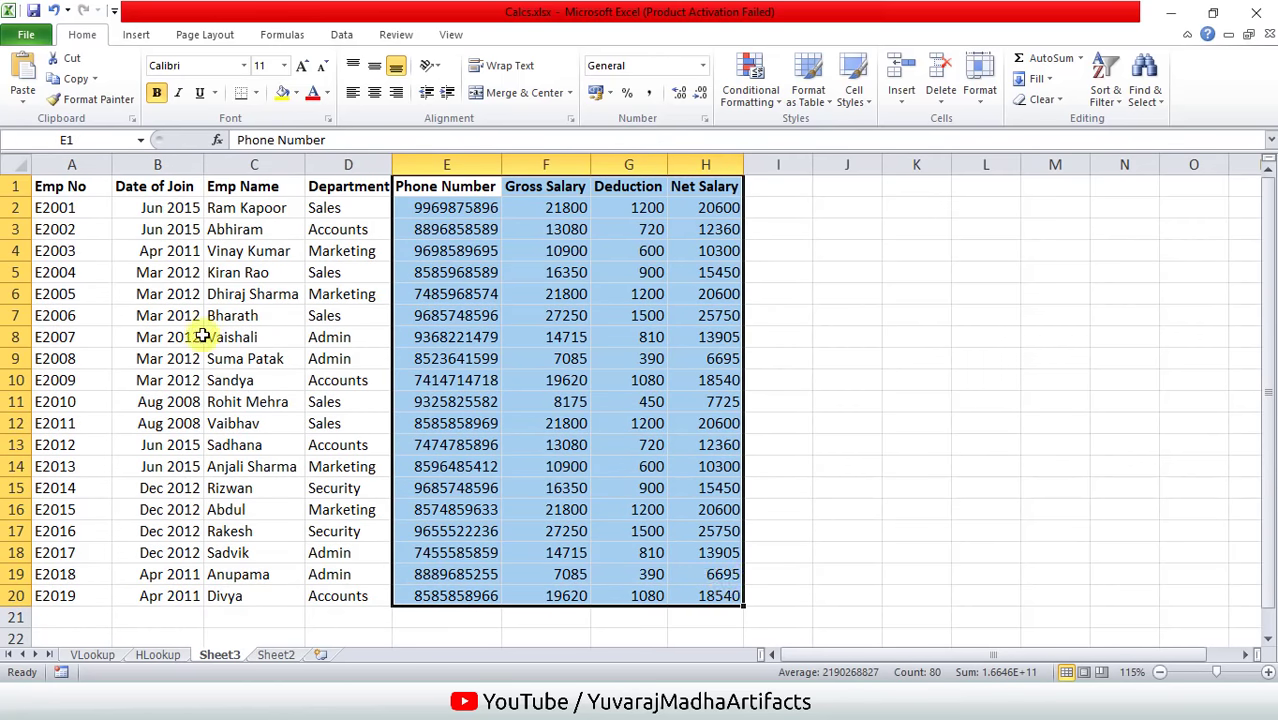
click(214, 296)
Reselect the employee table A1:H20, then open the Insert tab's PivotTable dropdown.
click(77, 186)
drag(133, 224, 701, 595)
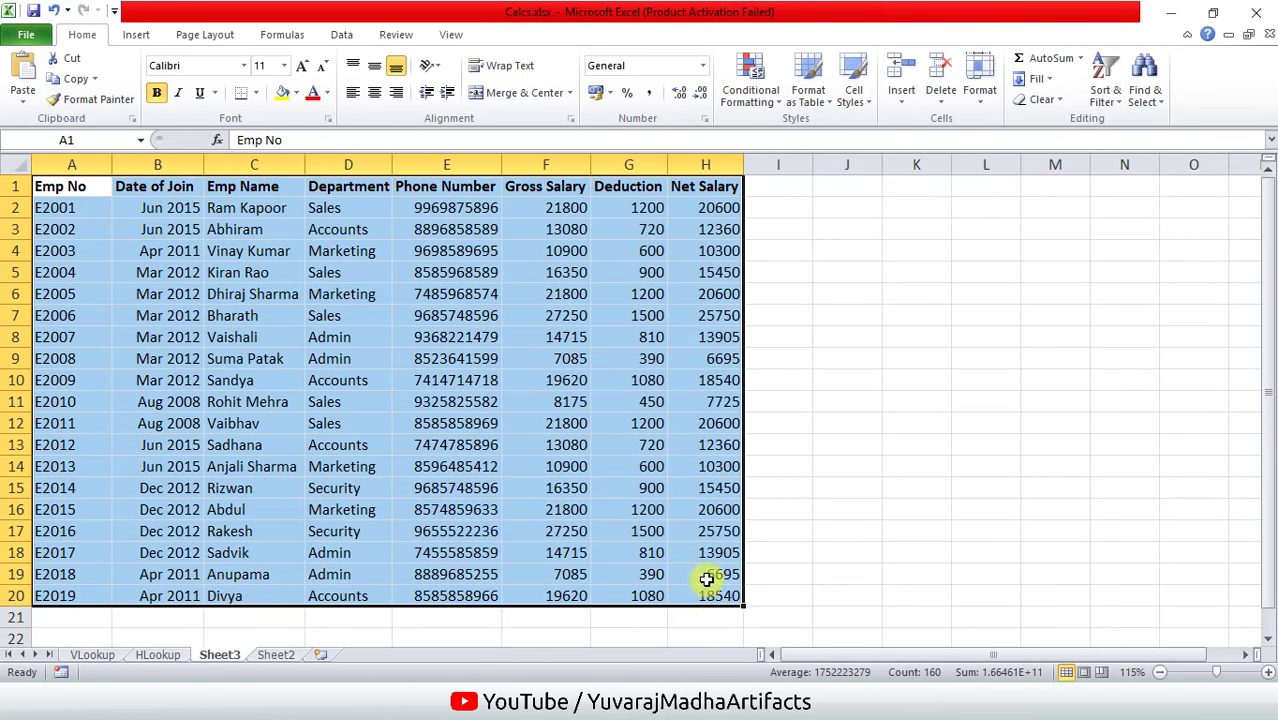
click(664, 501)
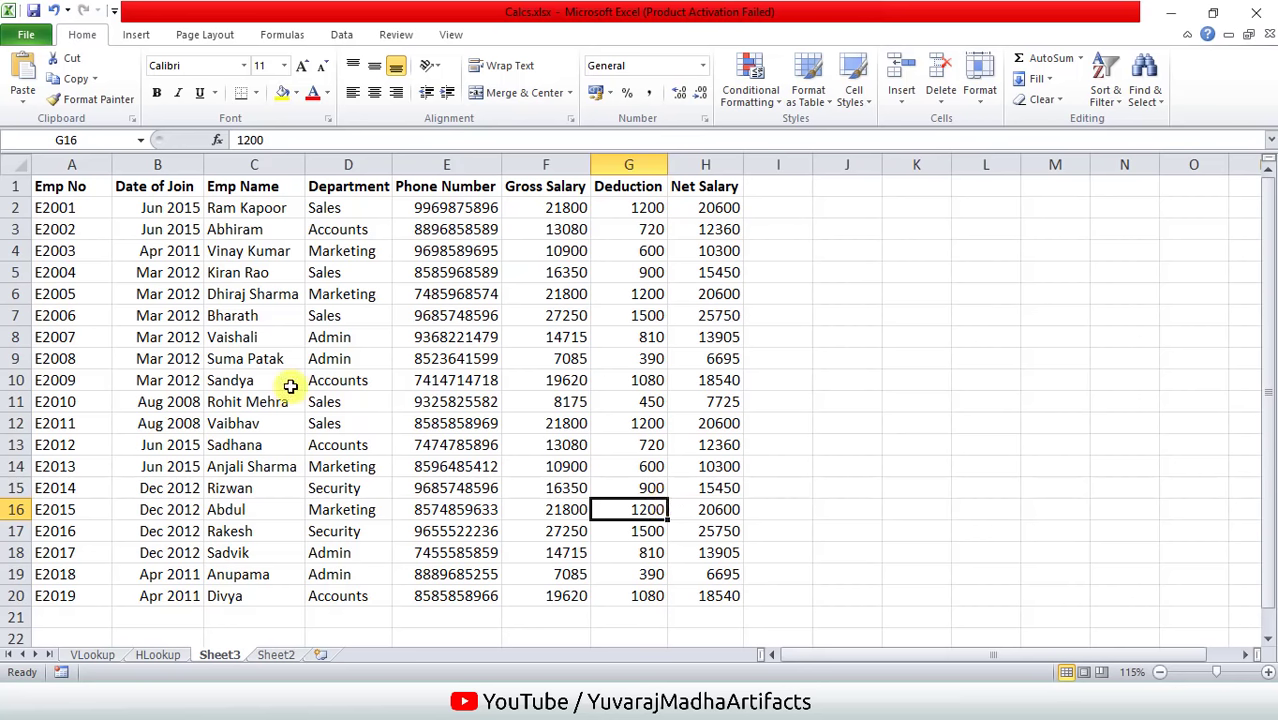
key(ctrl+End)
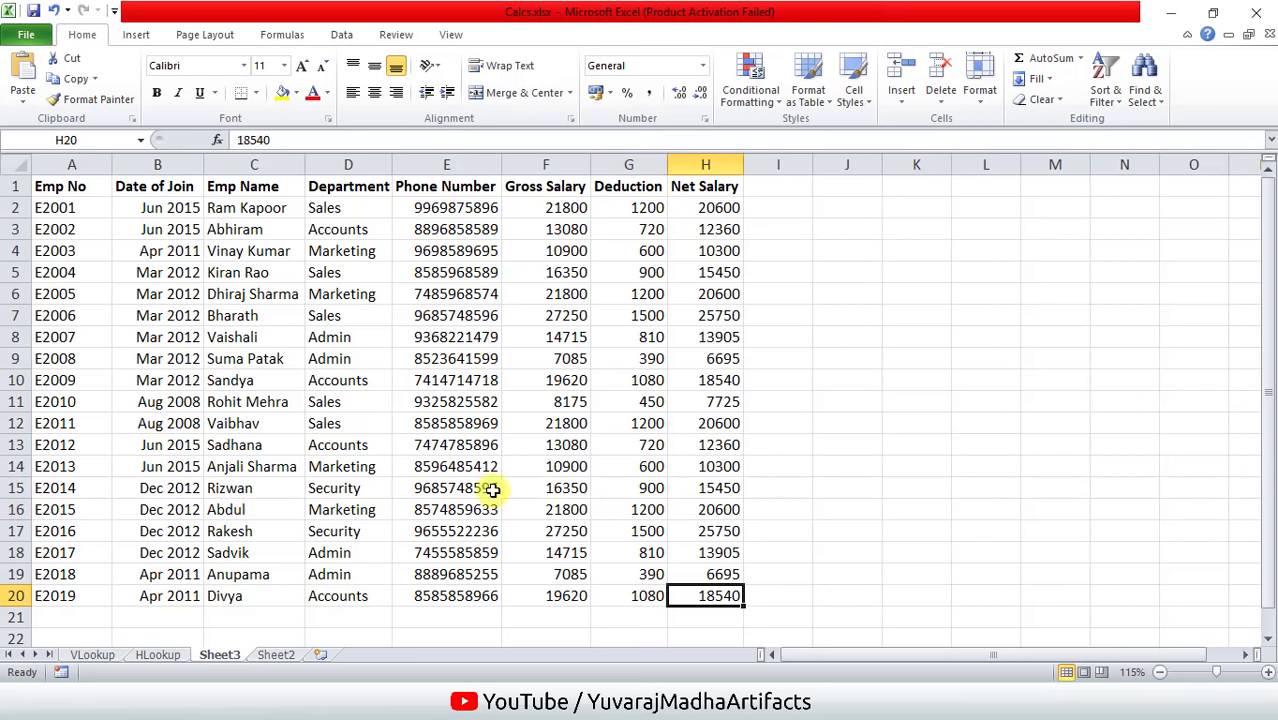
key(ctrl+shift+Home)
click(465, 413)
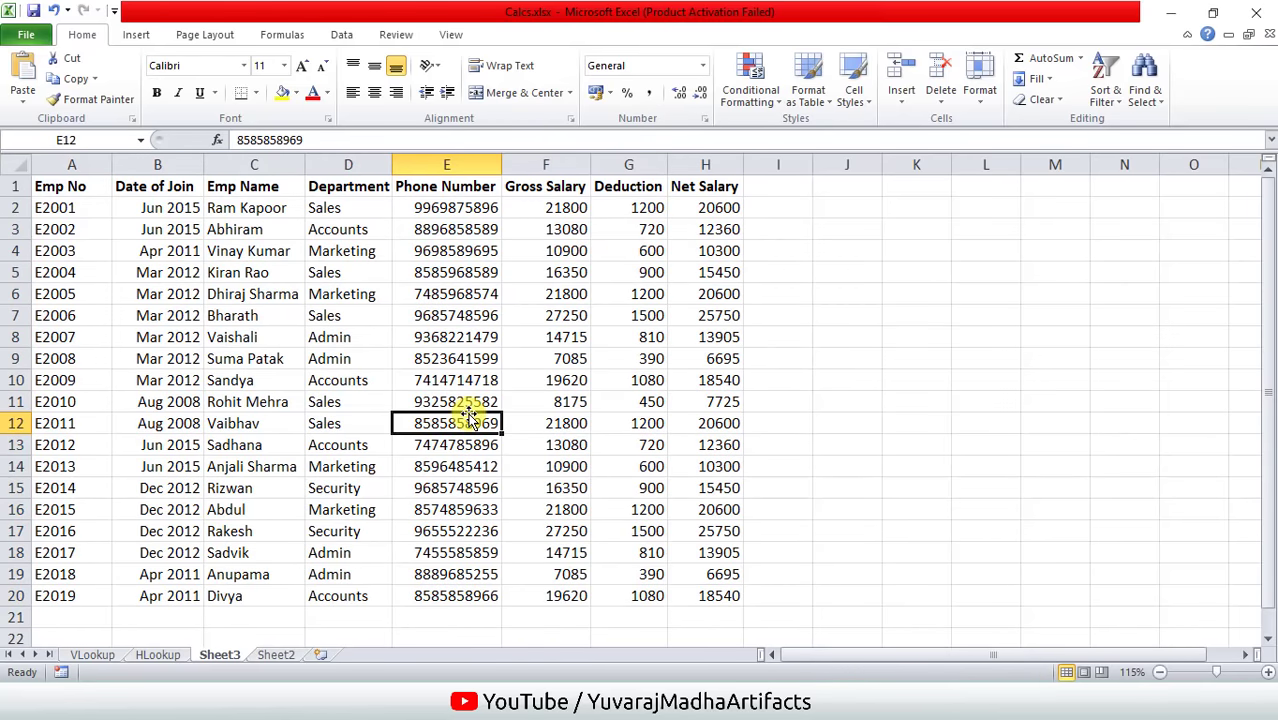
drag(716, 590, 20, 145)
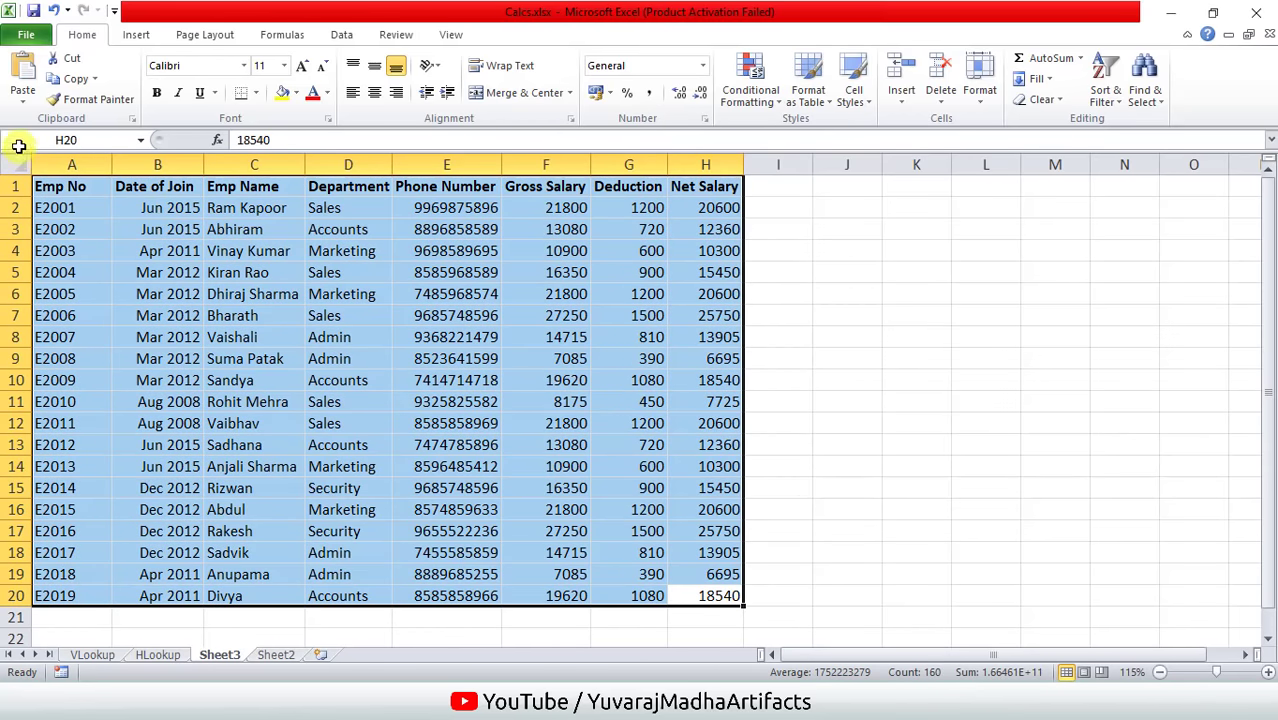
click(419, 509)
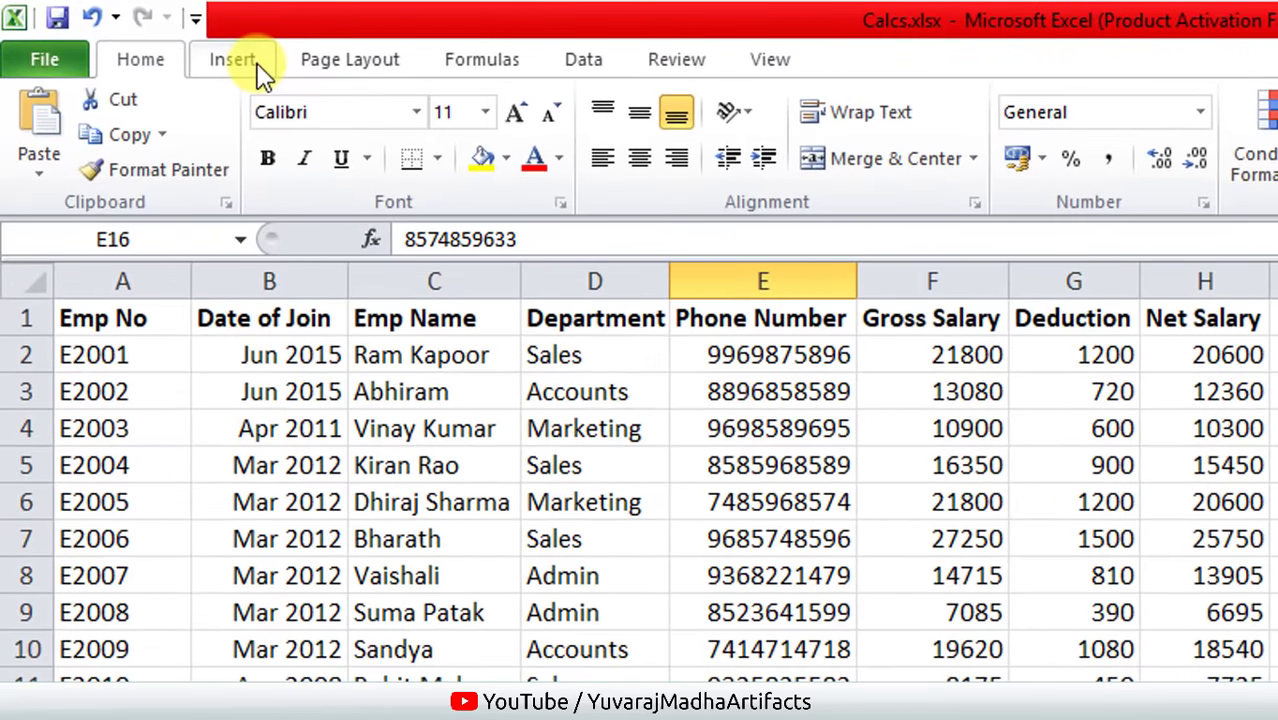
click(258, 70)
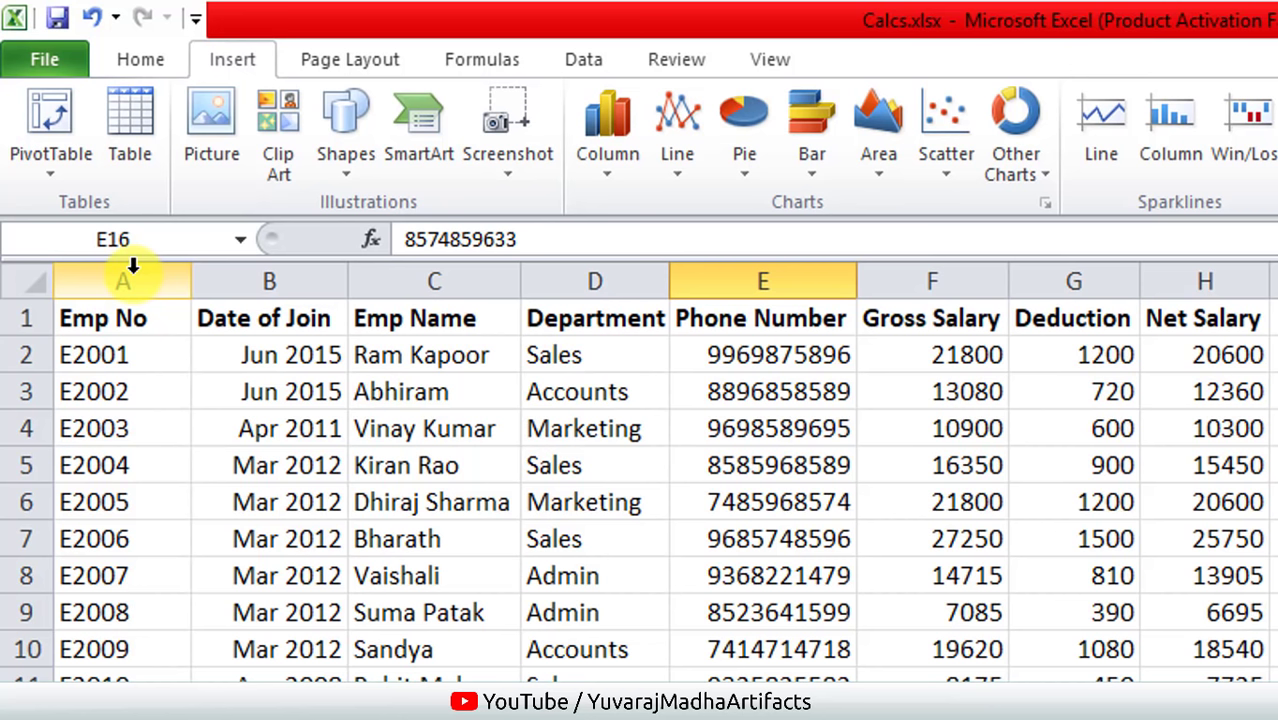
click(68, 176)
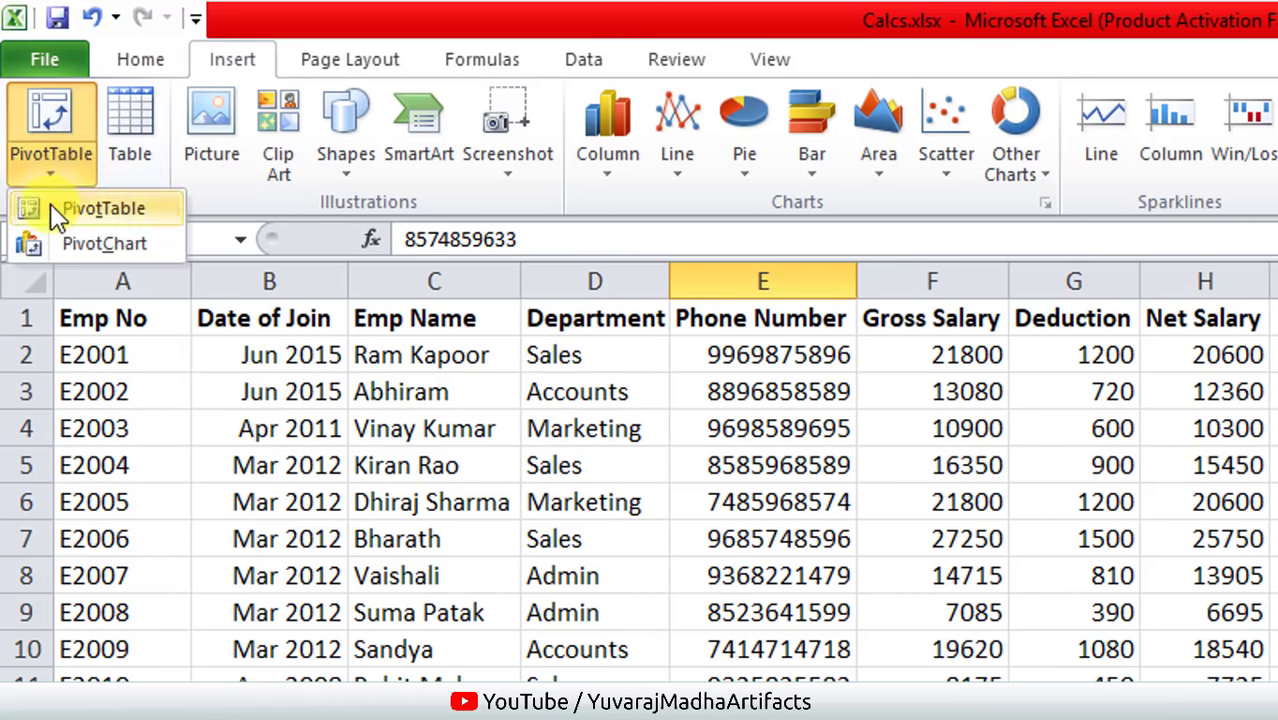
Start a PivotTable from Sheet3!$A$1:$H$20 and choose New Worksheet as its location.
click(145, 218)
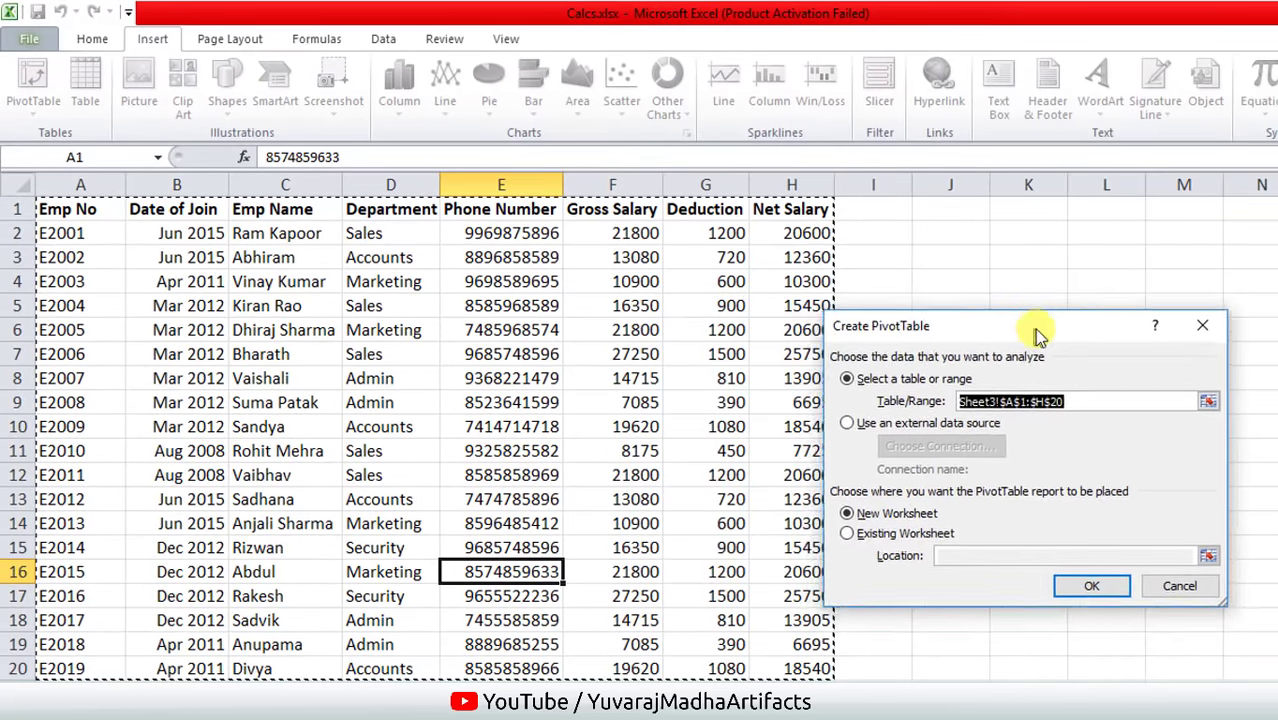
drag(1038, 335, 1148, 385)
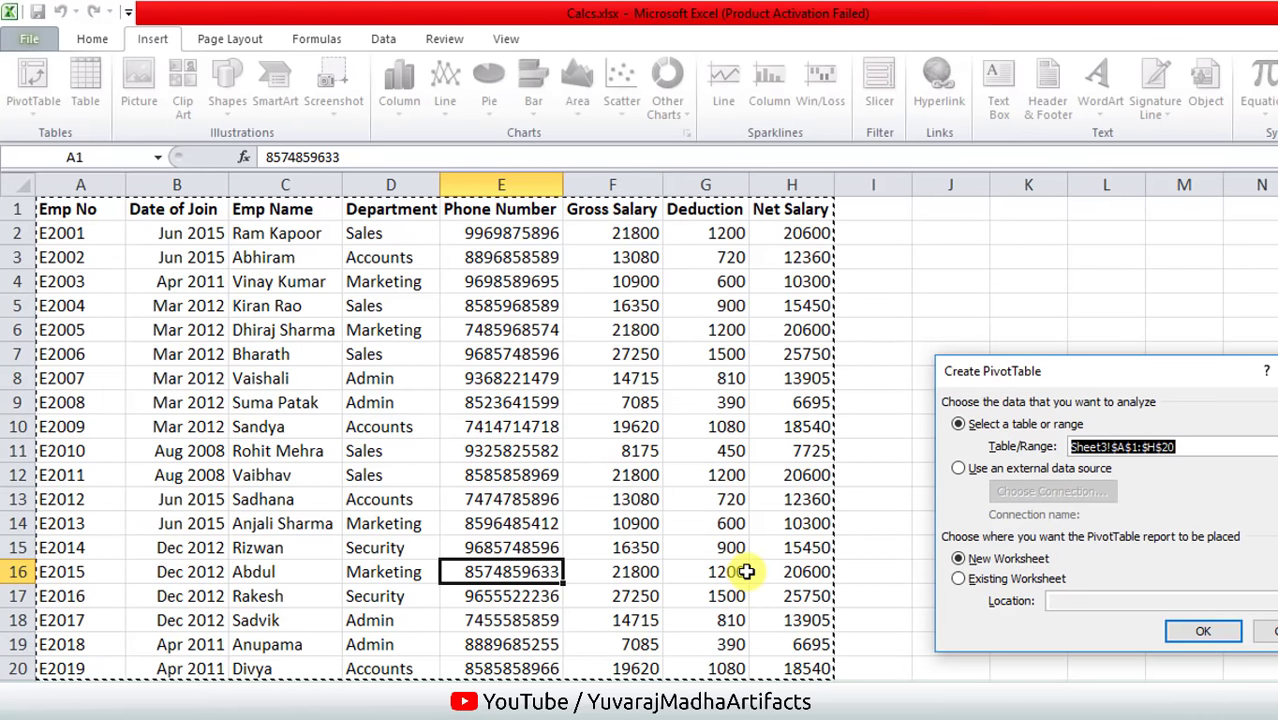
drag(1217, 447, 1148, 447)
click(1210, 447)
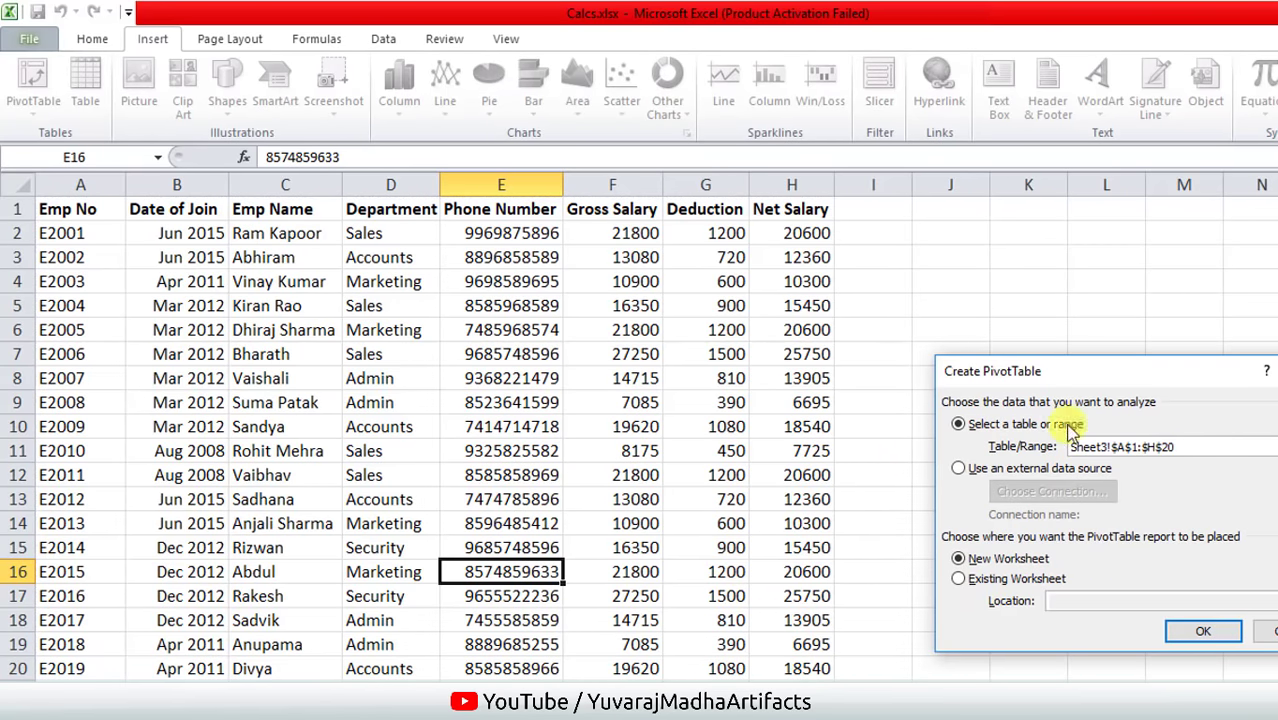
mouse_move(813, 550)
mouse_down()
mouse_move(175, 263)
mouse_move(60, 236)
mouse_up()
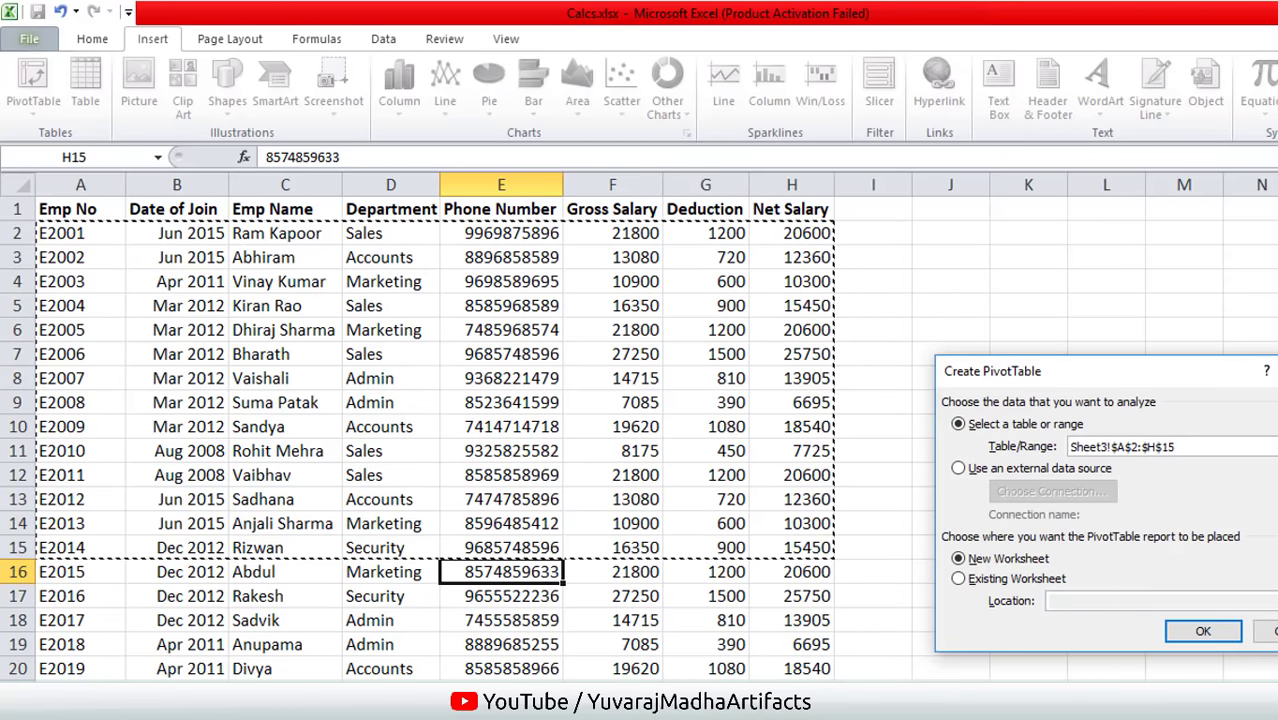
drag(815, 668, 70, 209)
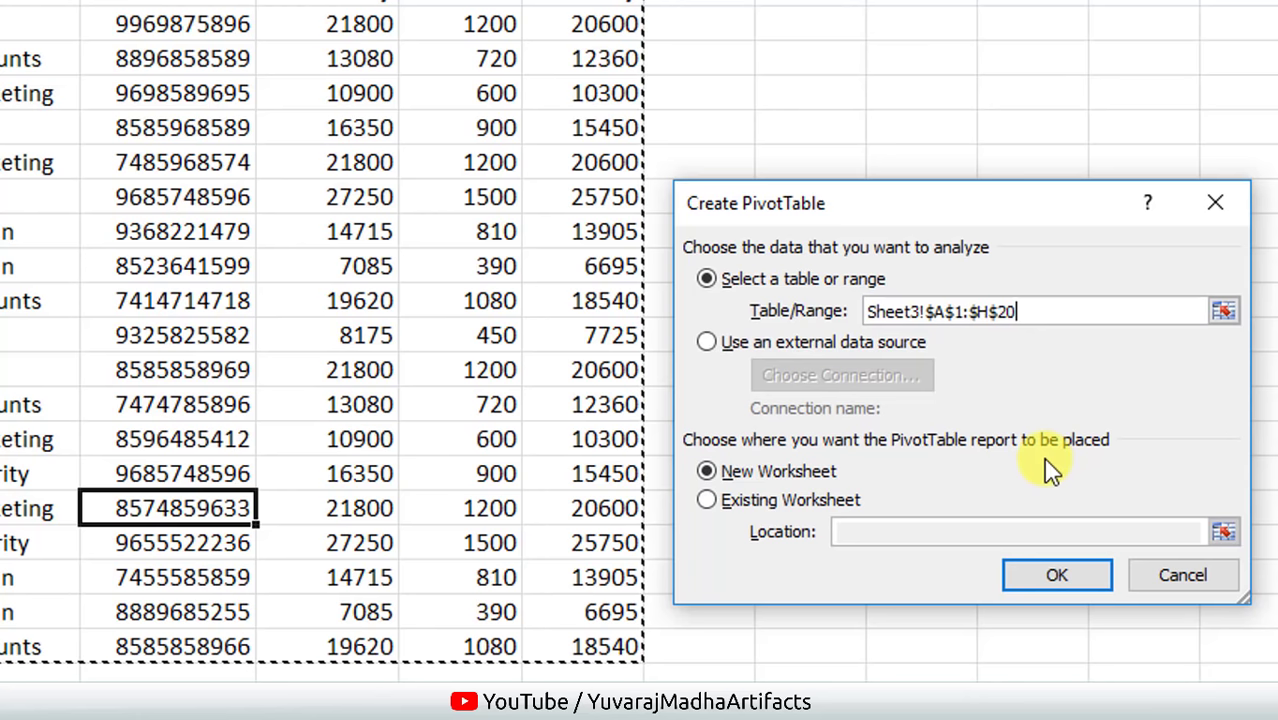
click(708, 502)
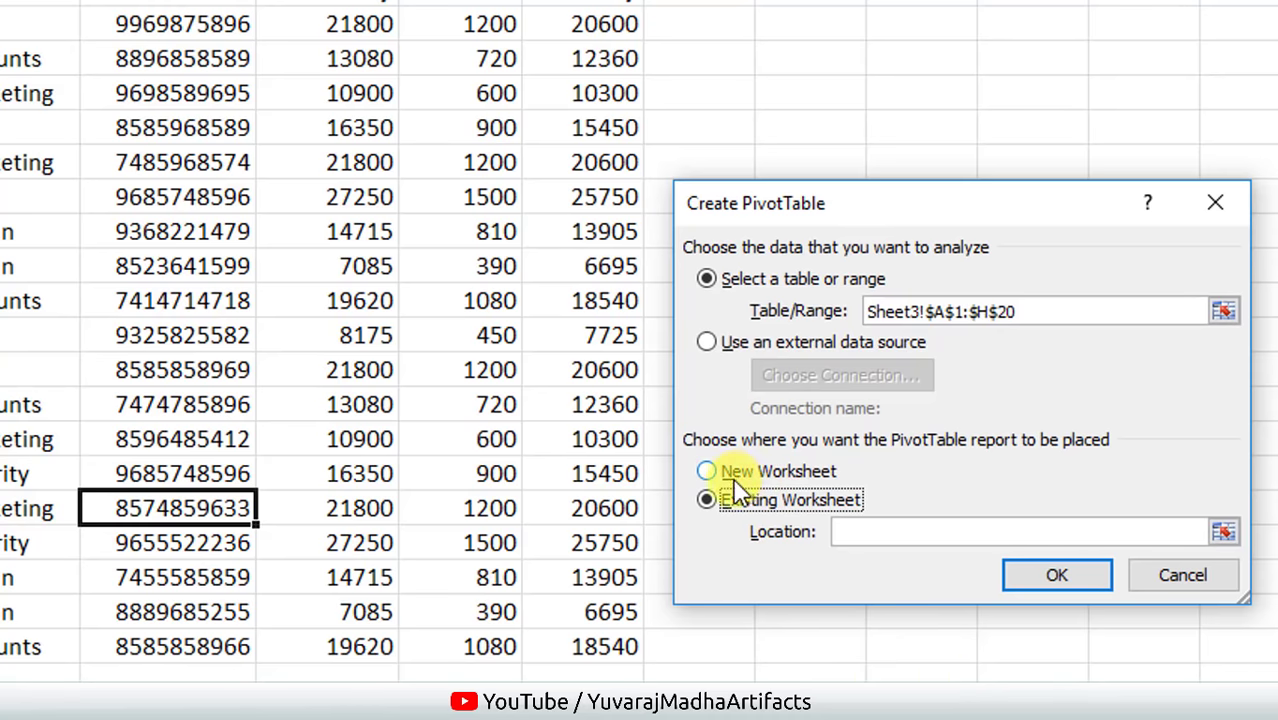
click(708, 473)
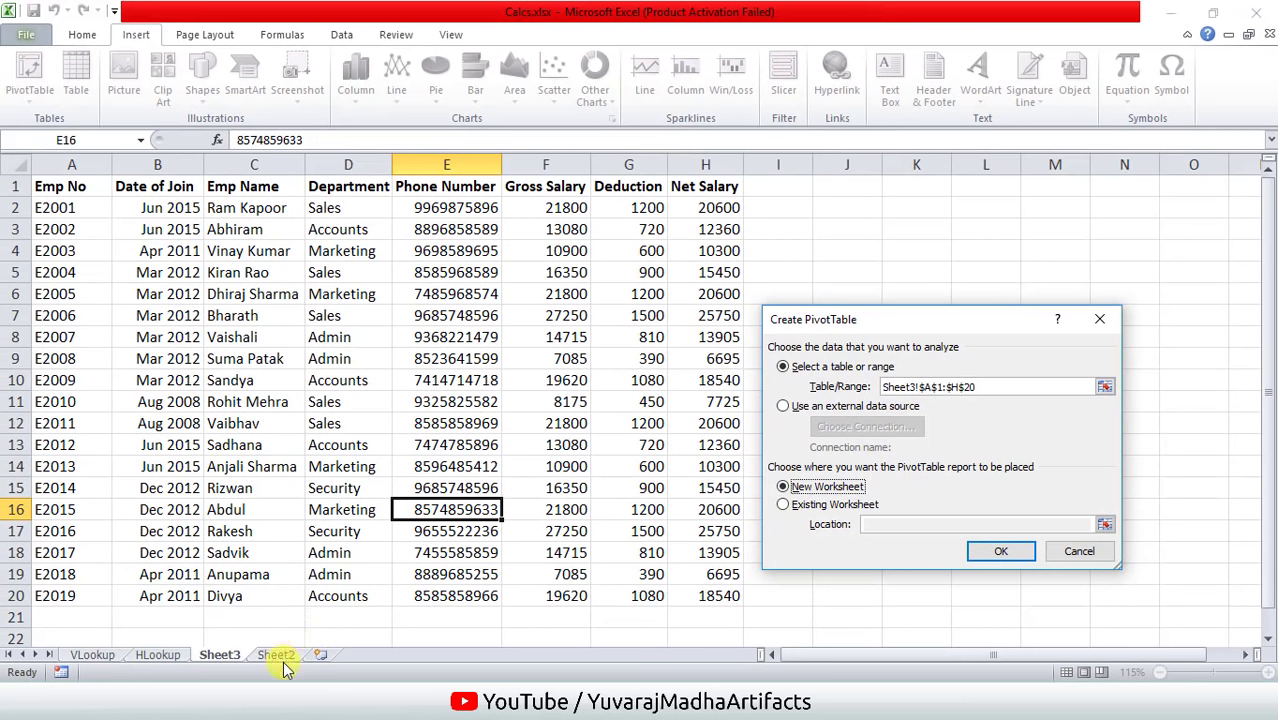
click(784, 506)
click(784, 488)
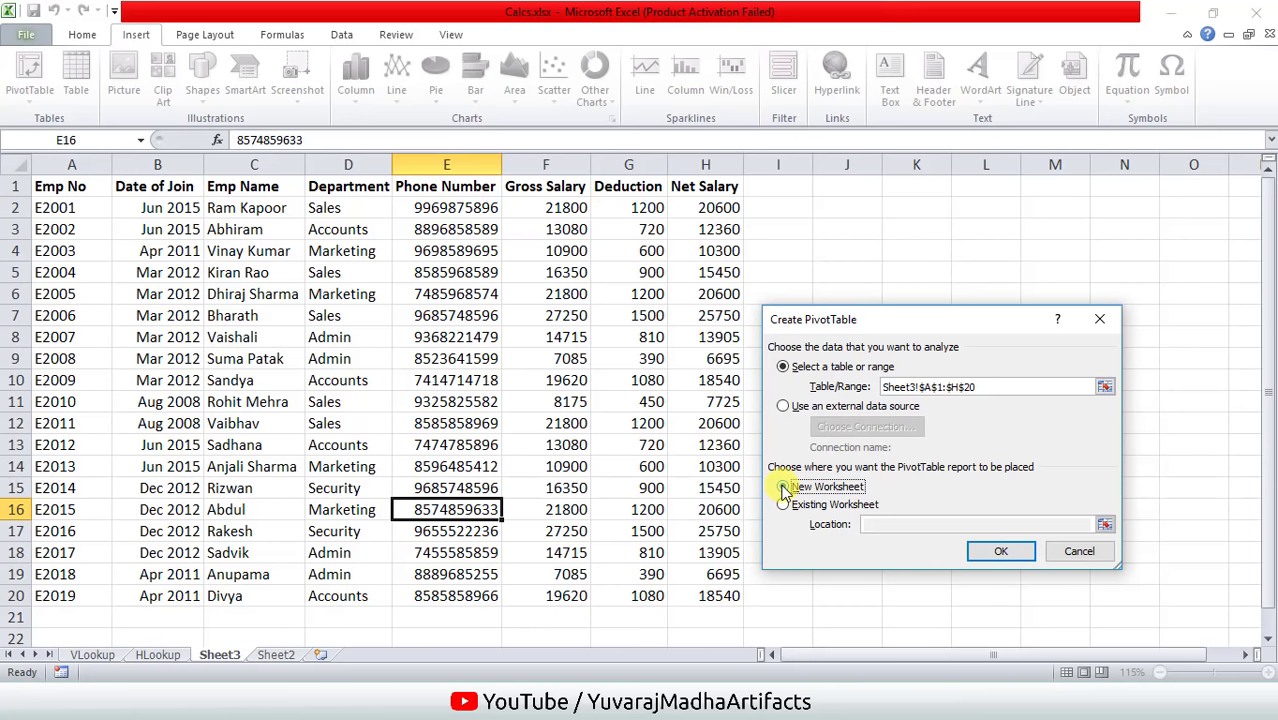
Create PivotTable1 on a new Sheet1, glance at the Sheet3 data, and return to Sheet1.
click(1000, 553)
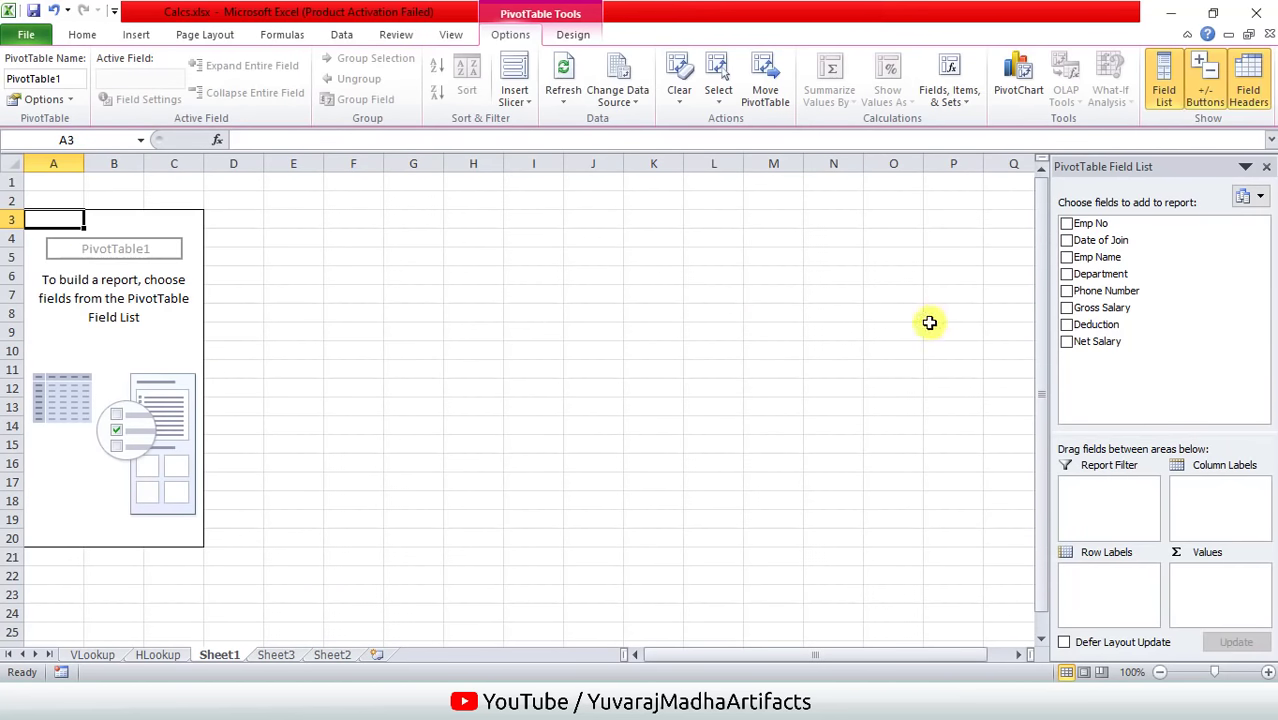
click(172, 297)
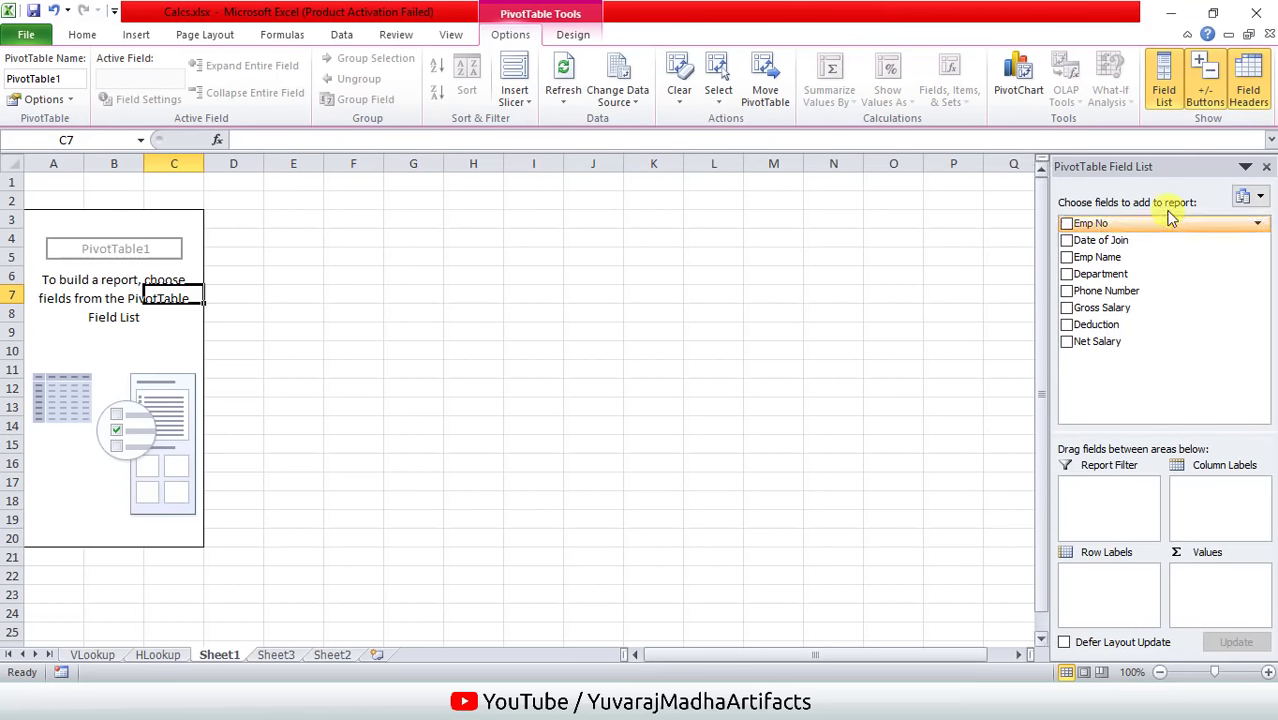
drag(1173, 313, 839, 567)
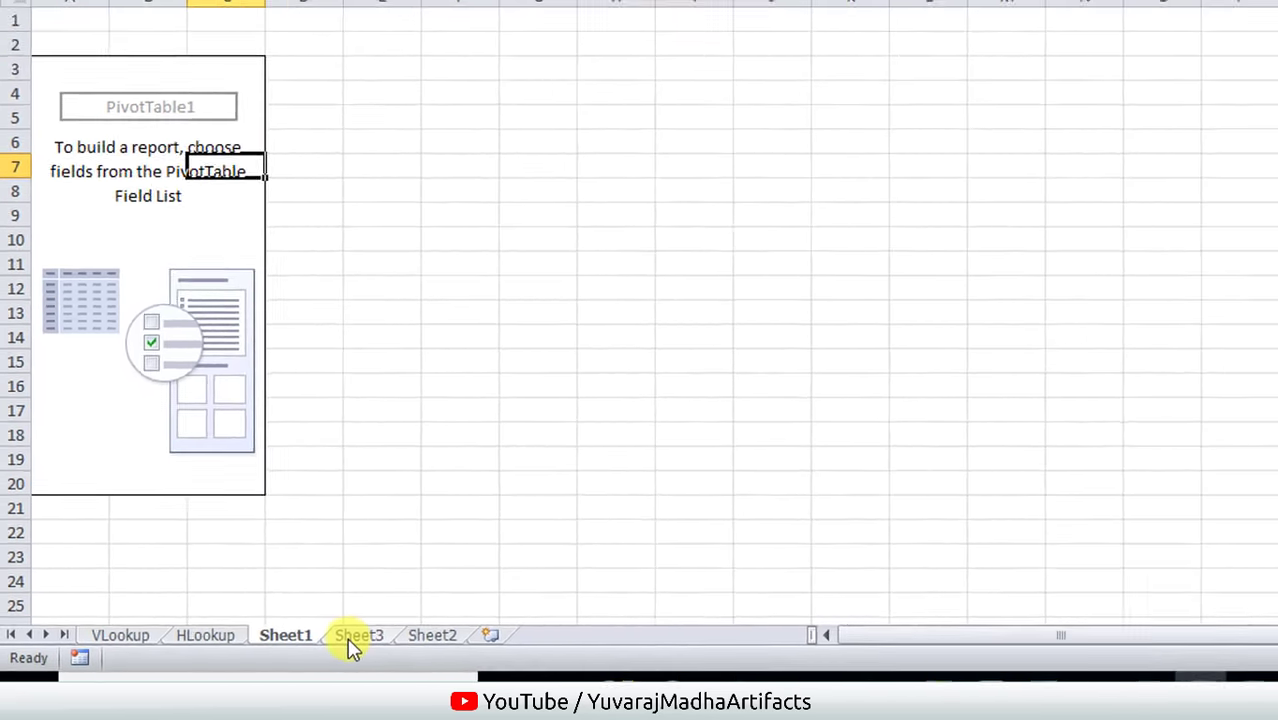
click(356, 636)
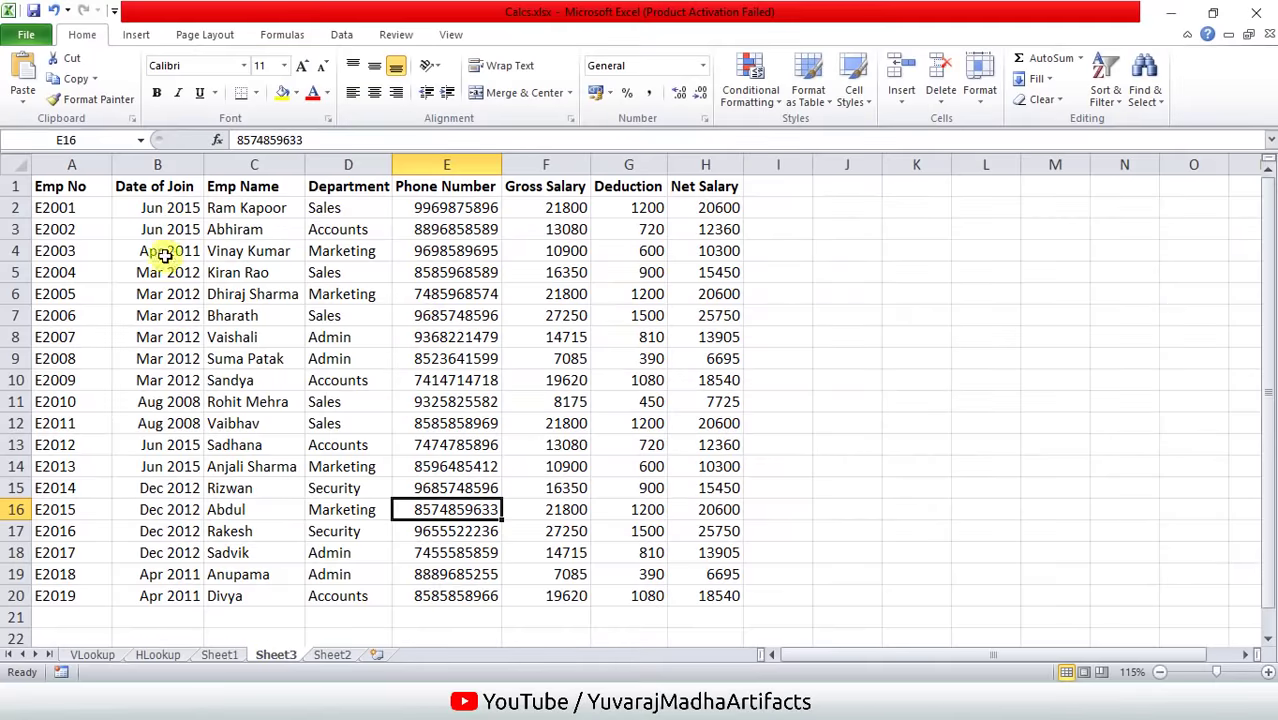
click(219, 656)
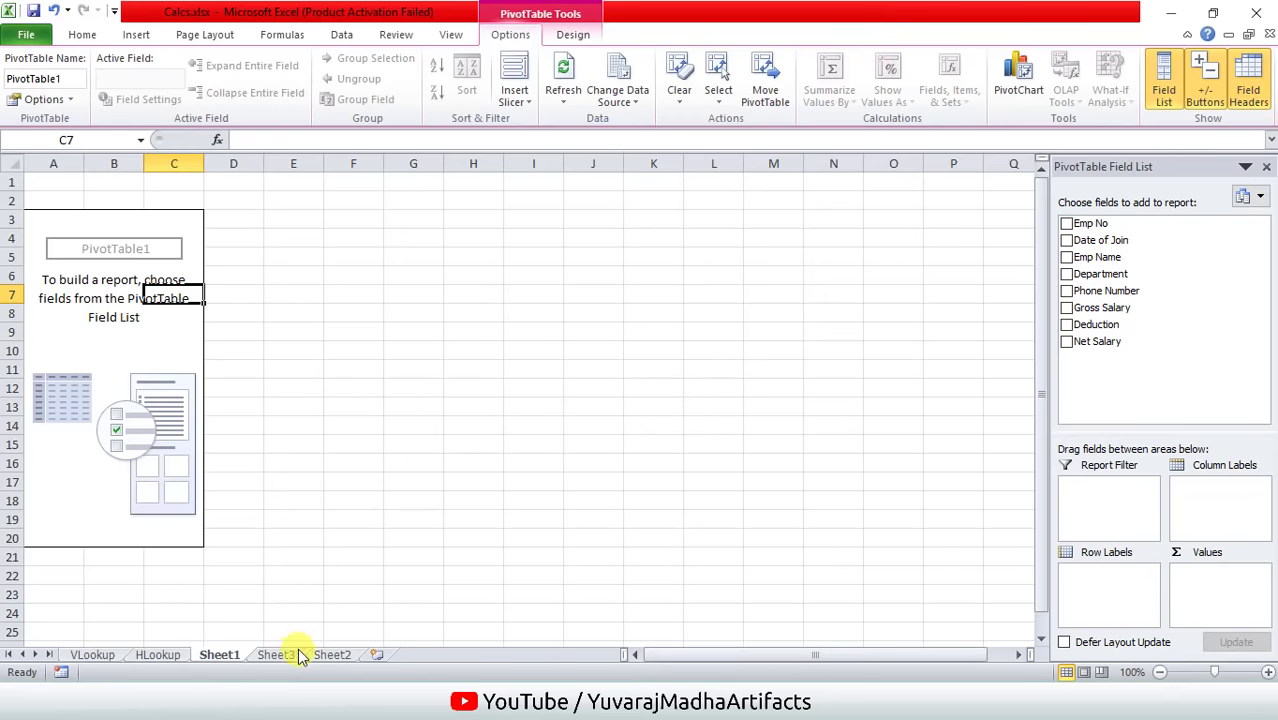
On Sheet3, click through the headings Emp No, Date of Join, Emp Name, Department and Phone Number.
click(276, 654)
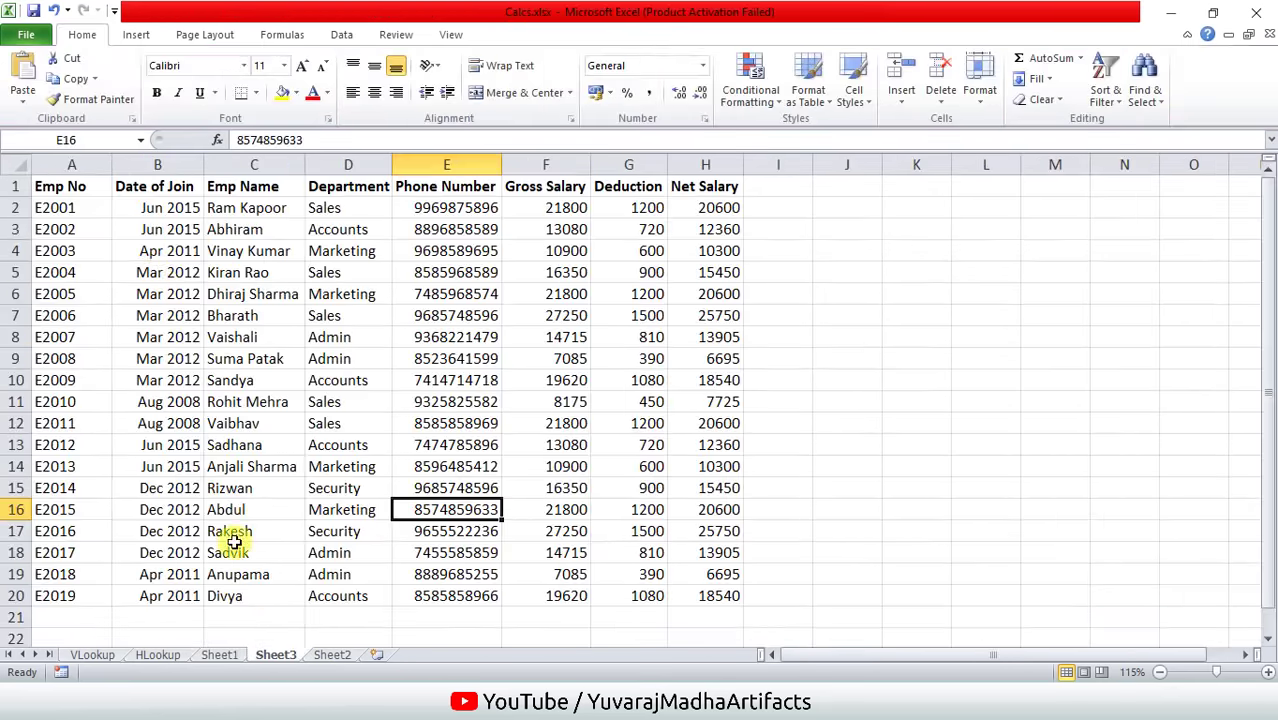
click(82, 186)
click(146, 190)
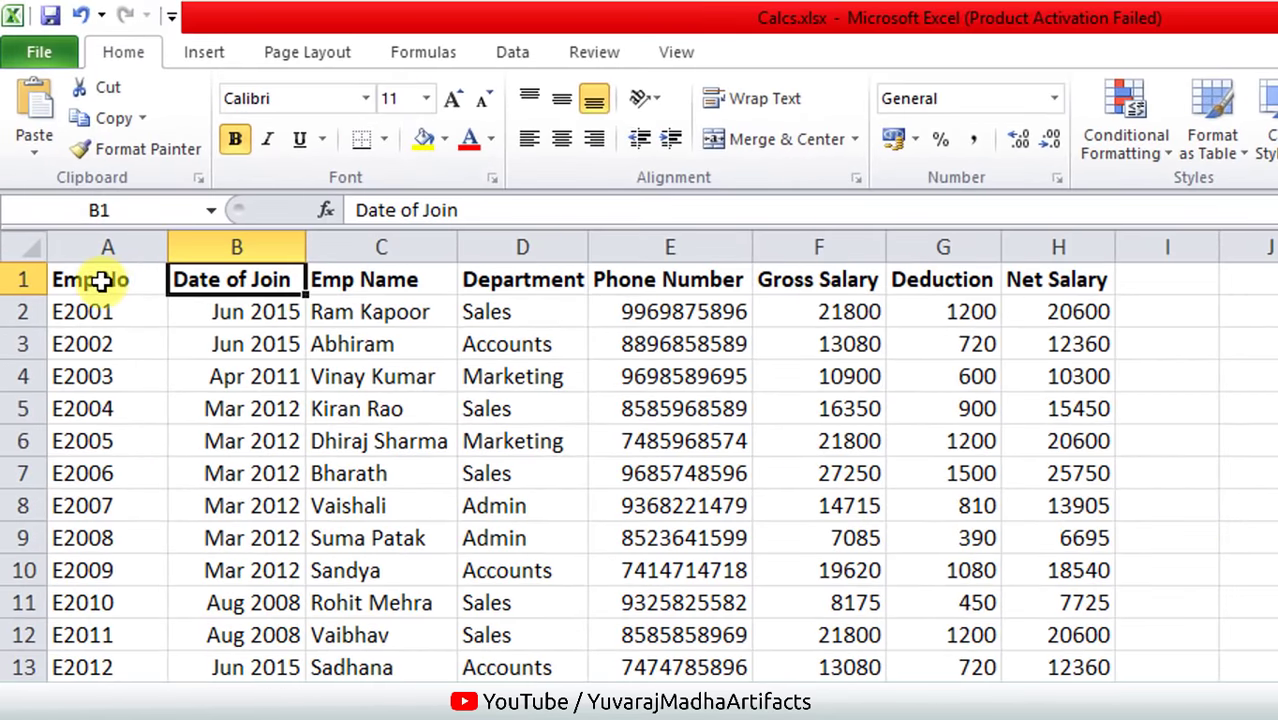
click(100, 184)
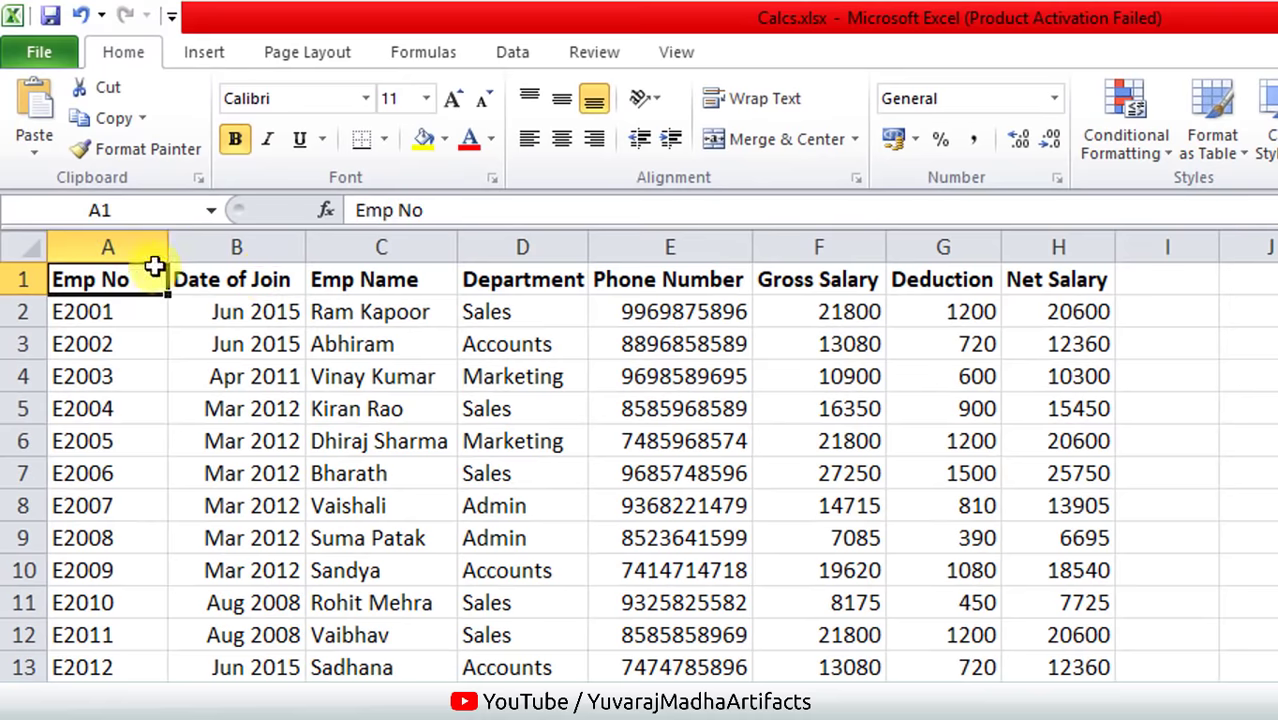
click(270, 280)
click(400, 278)
click(540, 277)
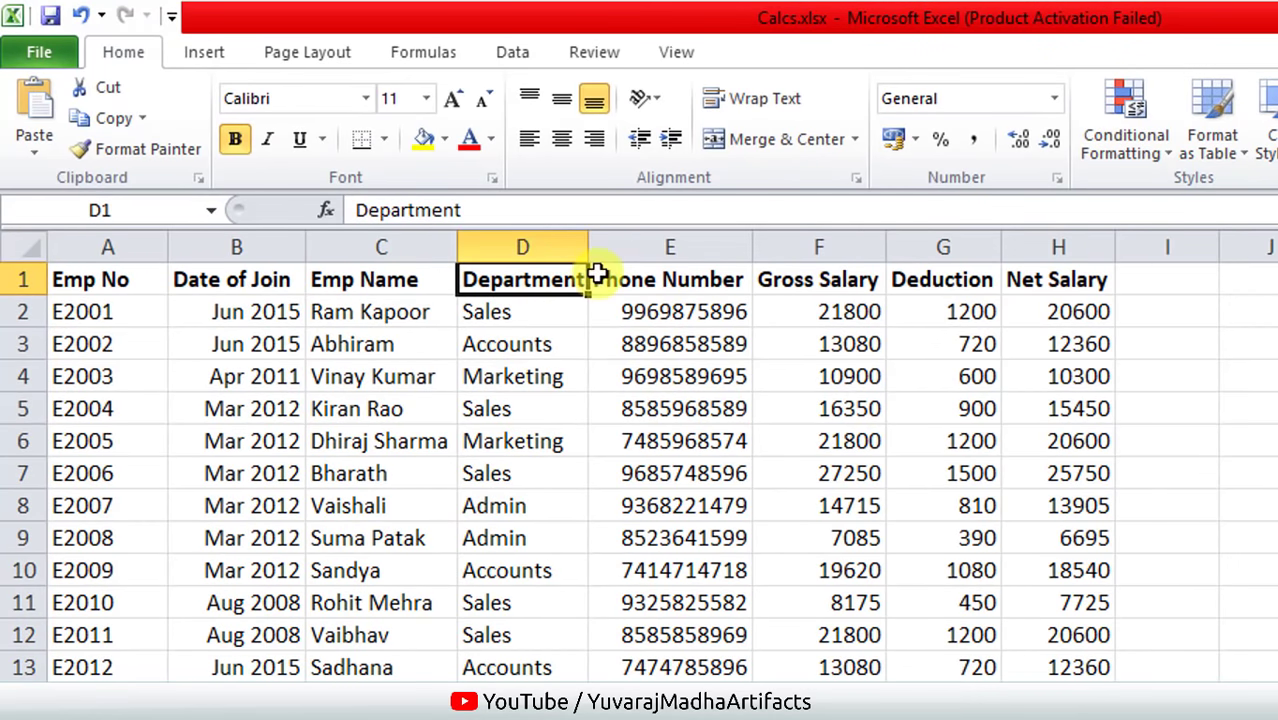
click(600, 279)
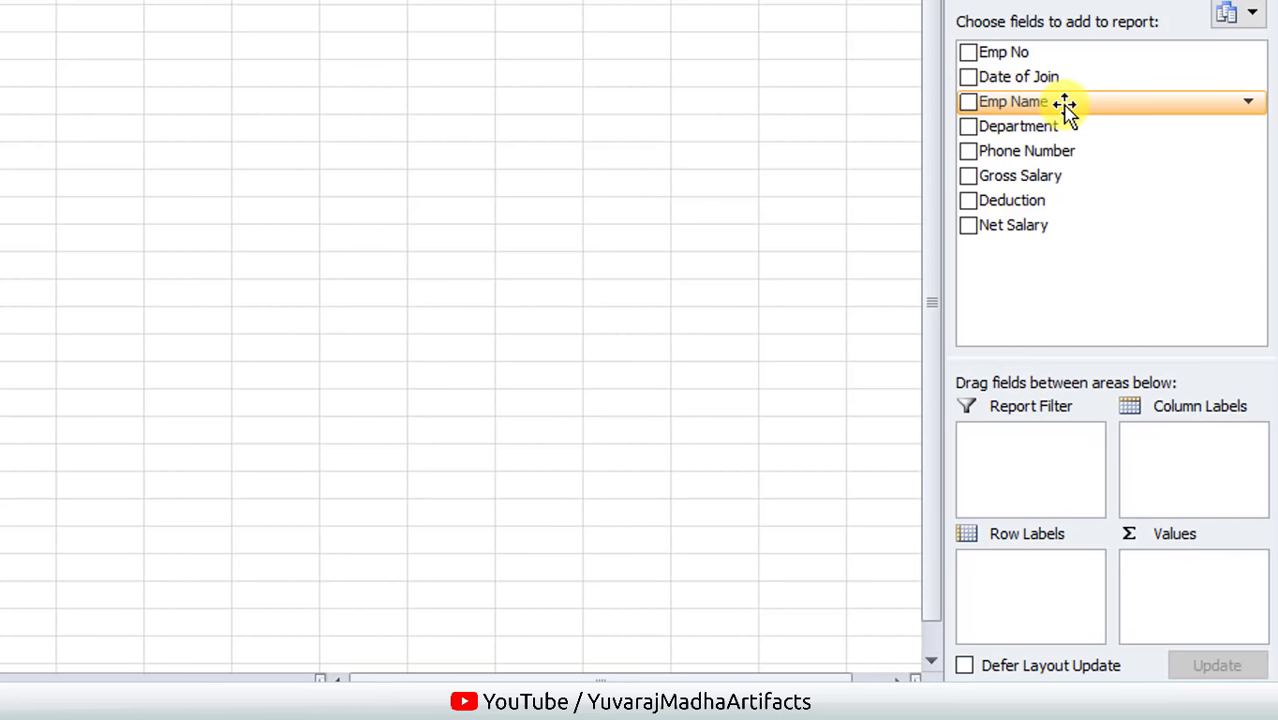
mouse_move(1083, 104)
mouse_down()
mouse_move(1095, 224)
mouse_move(1059, 586)
mouse_up()
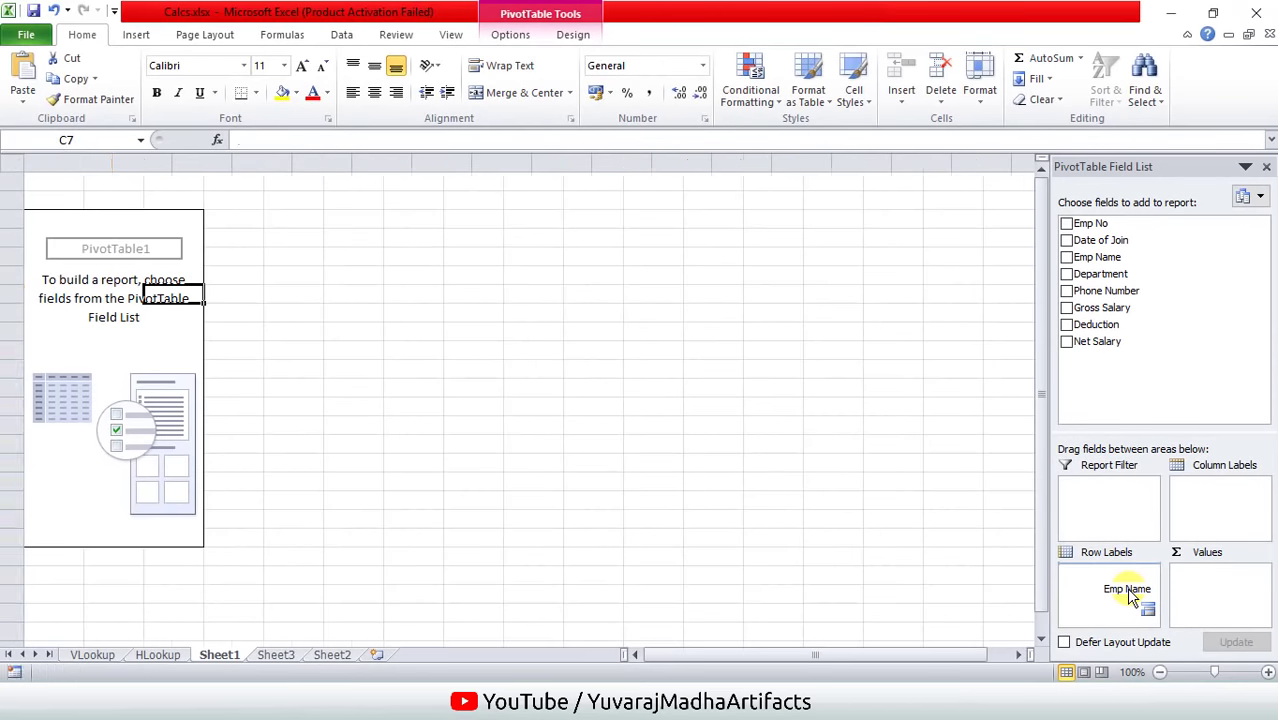
drag(1097, 597, 1095, 595)
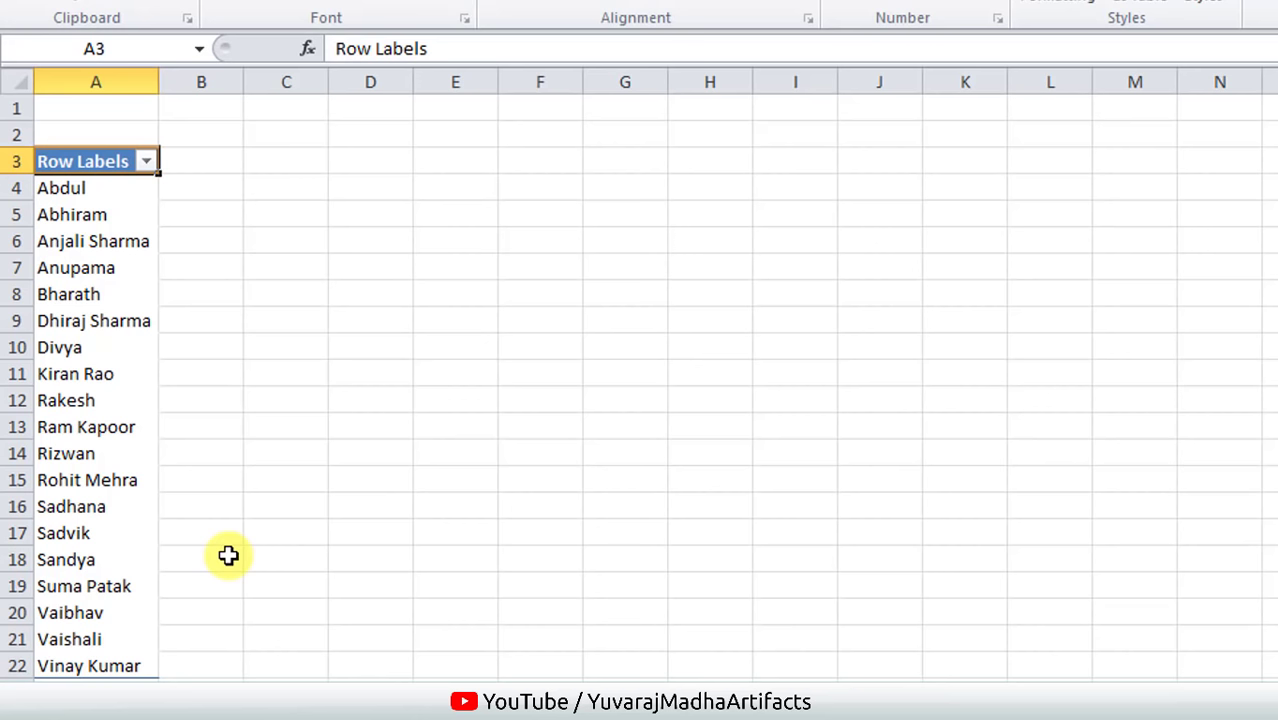
click(147, 165)
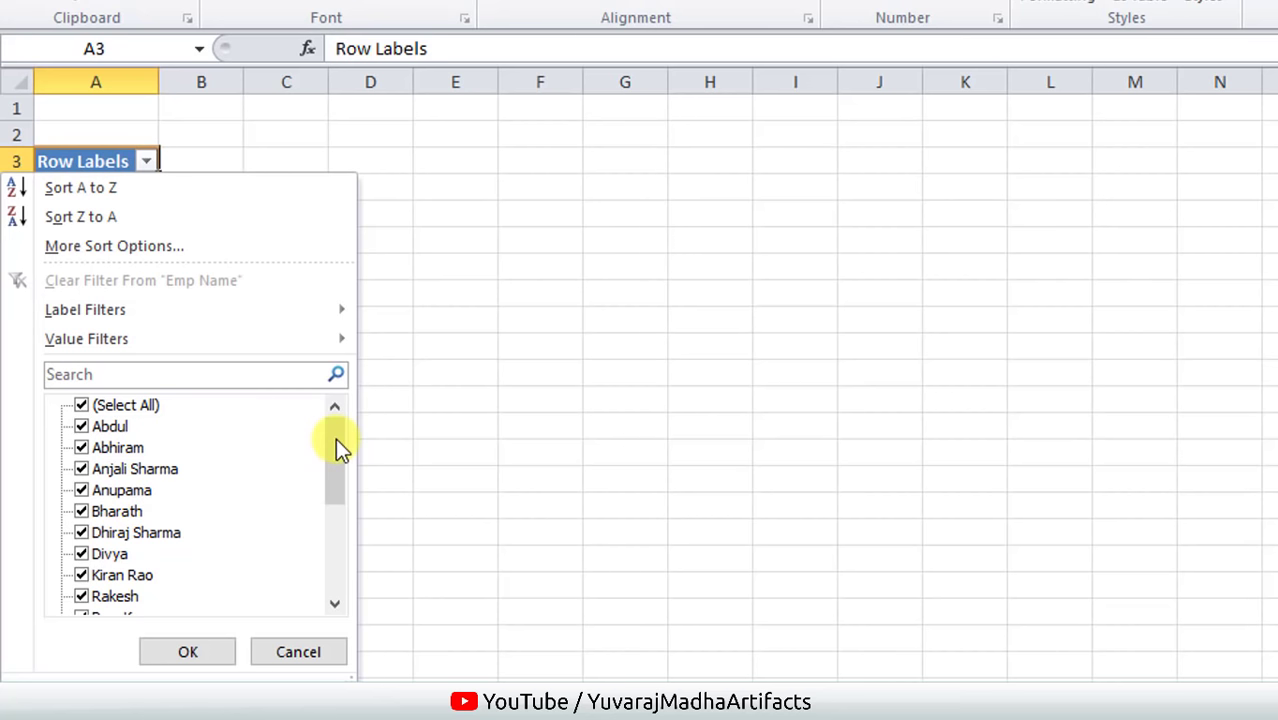
drag(335, 448, 336, 556)
scroll(340, 600, up, 4)
click(298, 651)
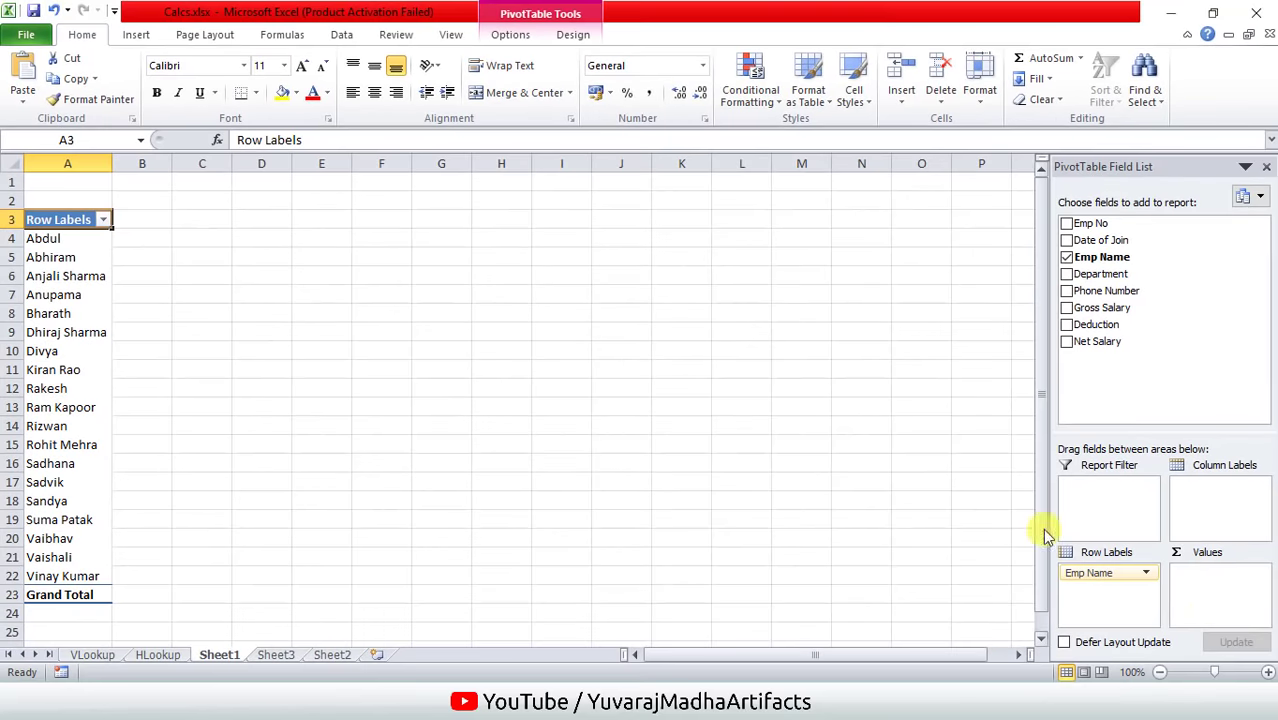
click(1149, 573)
click(1146, 530)
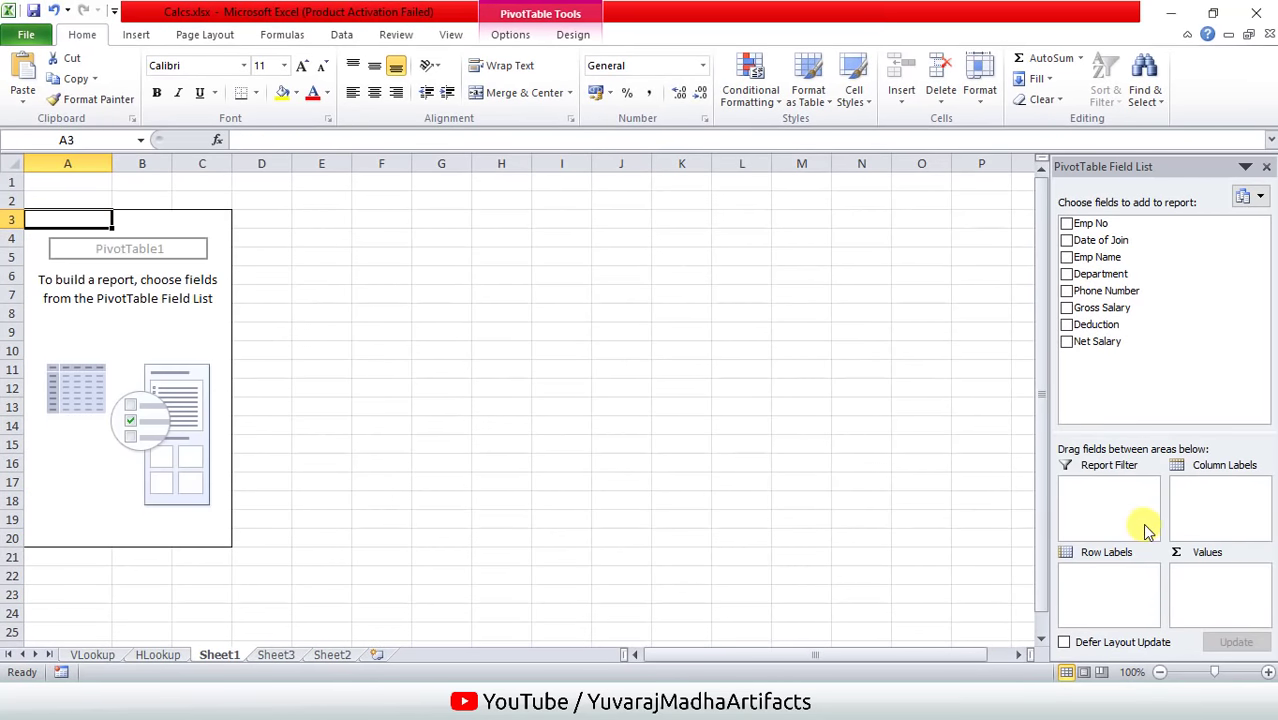
mouse_move(1160, 258)
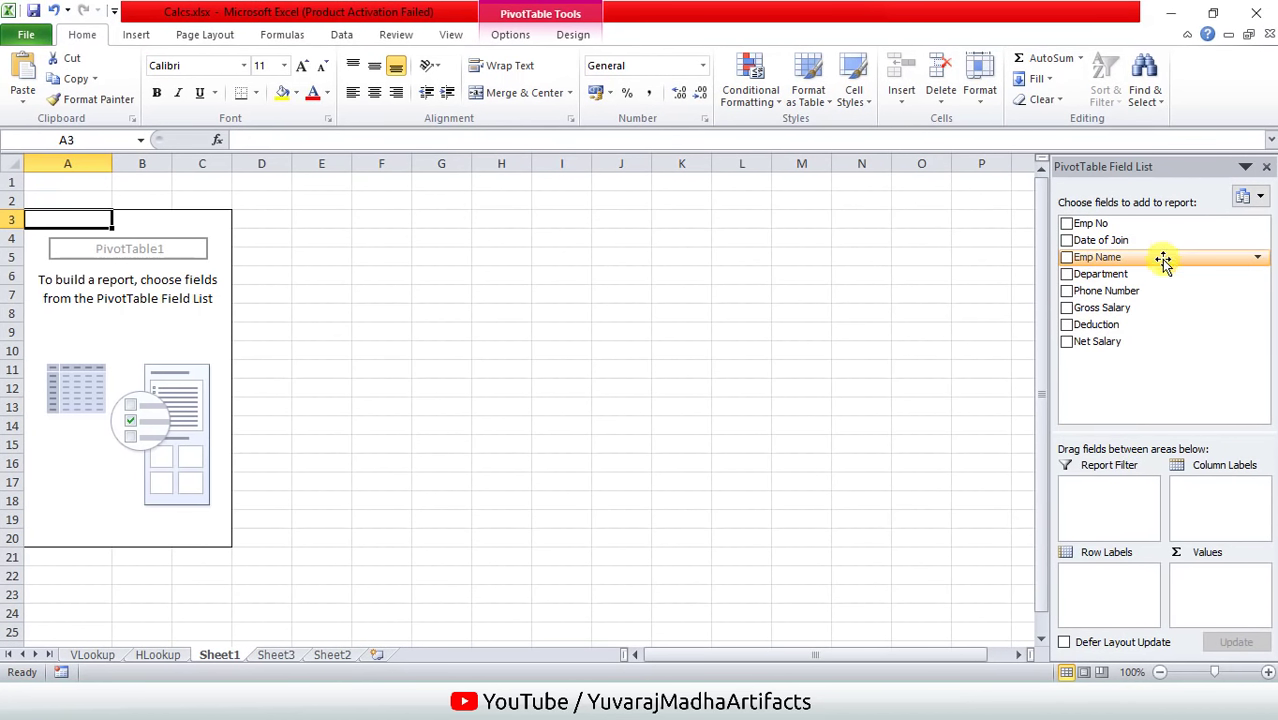
Try Emp Name as a column label, then remove it to leave PivotTable1 empty.
drag(1163, 260, 1219, 503)
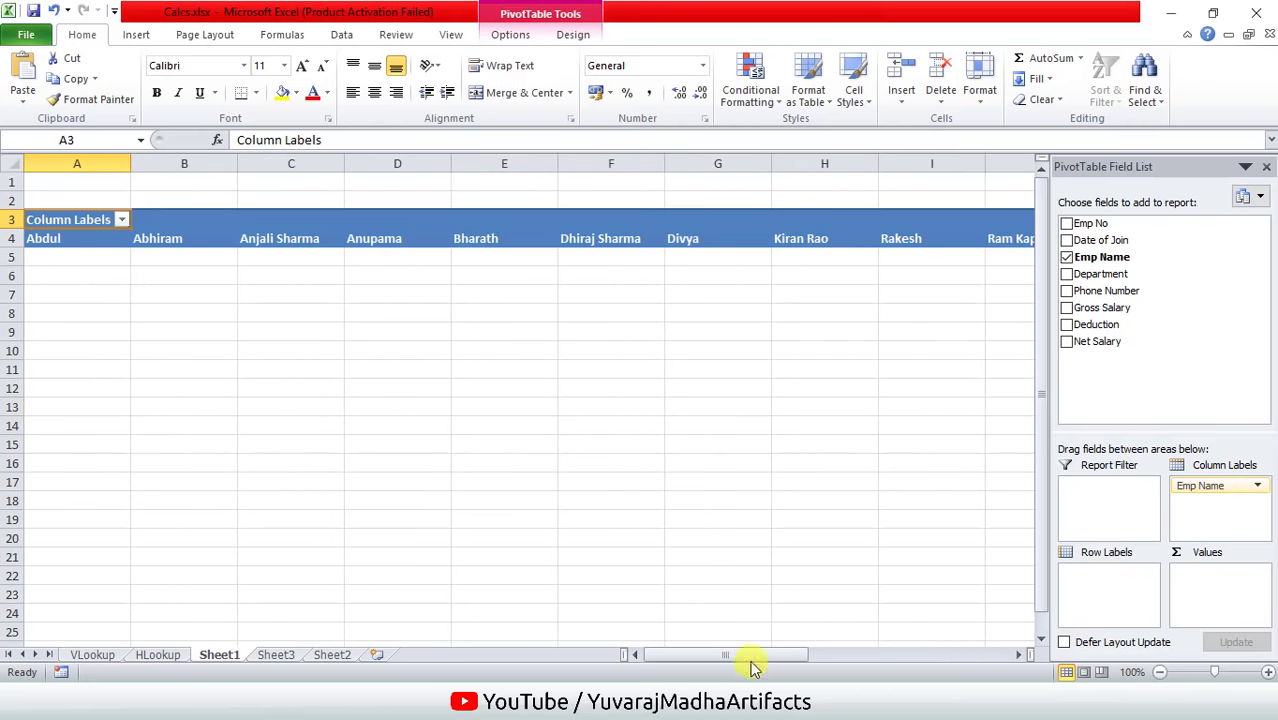
mouse_move(750, 656)
mouse_down()
mouse_move(990, 655)
mouse_move(673, 640)
mouse_up()
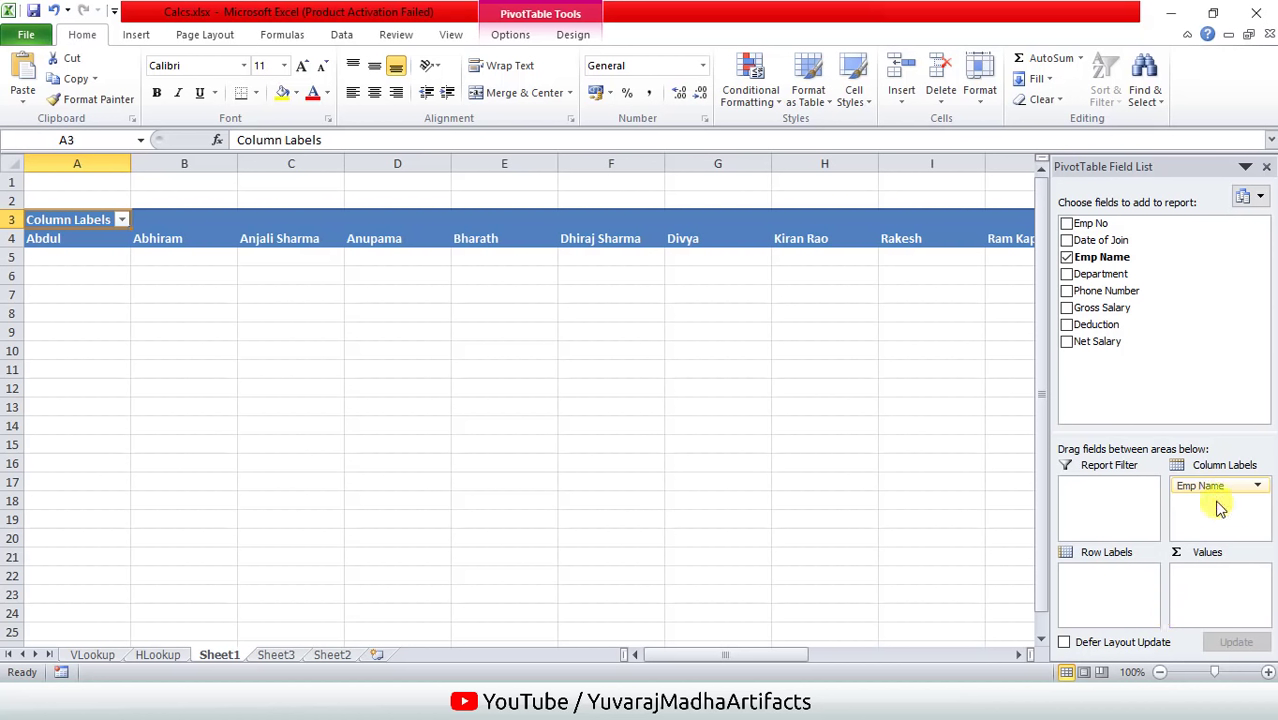
click(1260, 487)
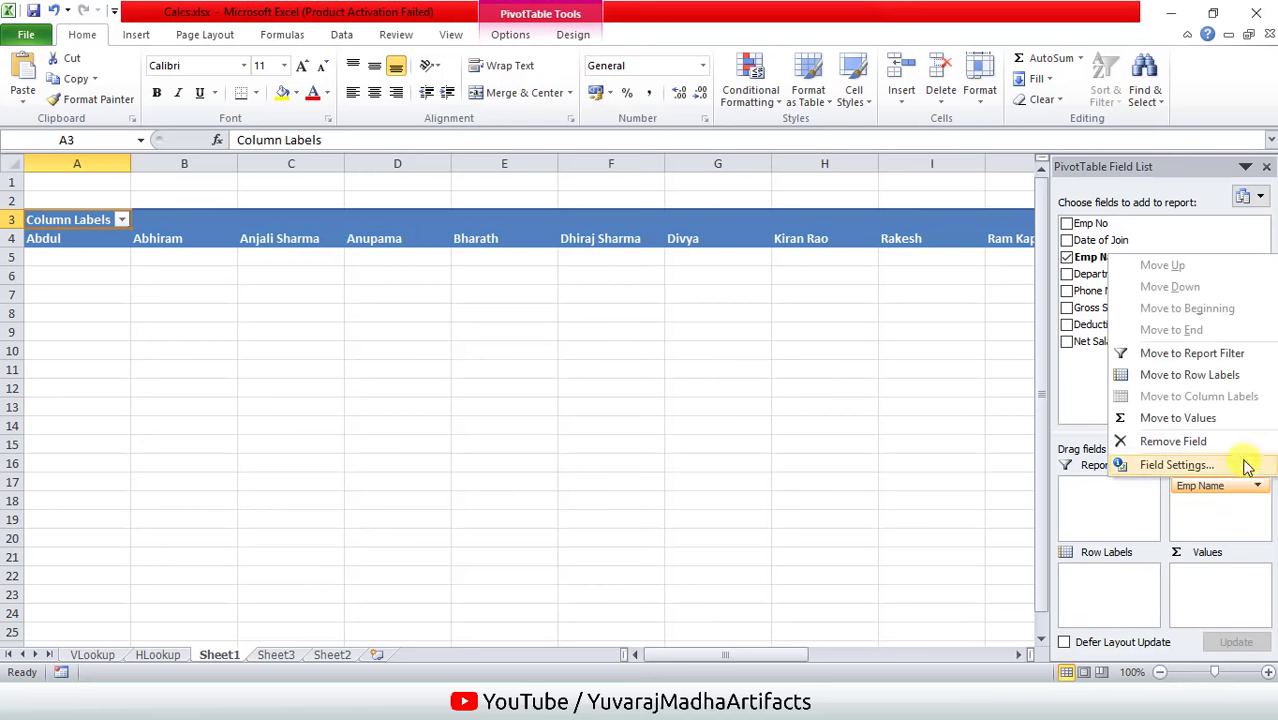
click(1178, 440)
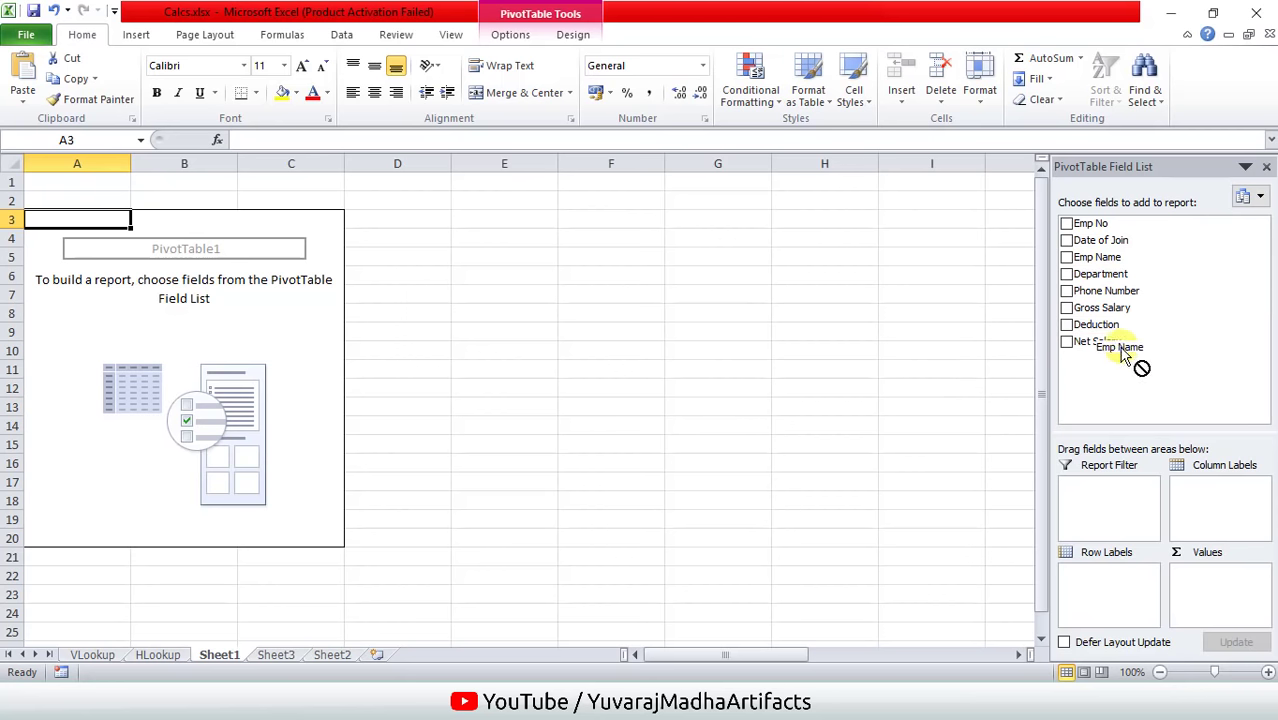
Add Emp Name to Row Labels with Department nested beneath it, and scroll through the result.
drag(1145, 257, 1127, 585)
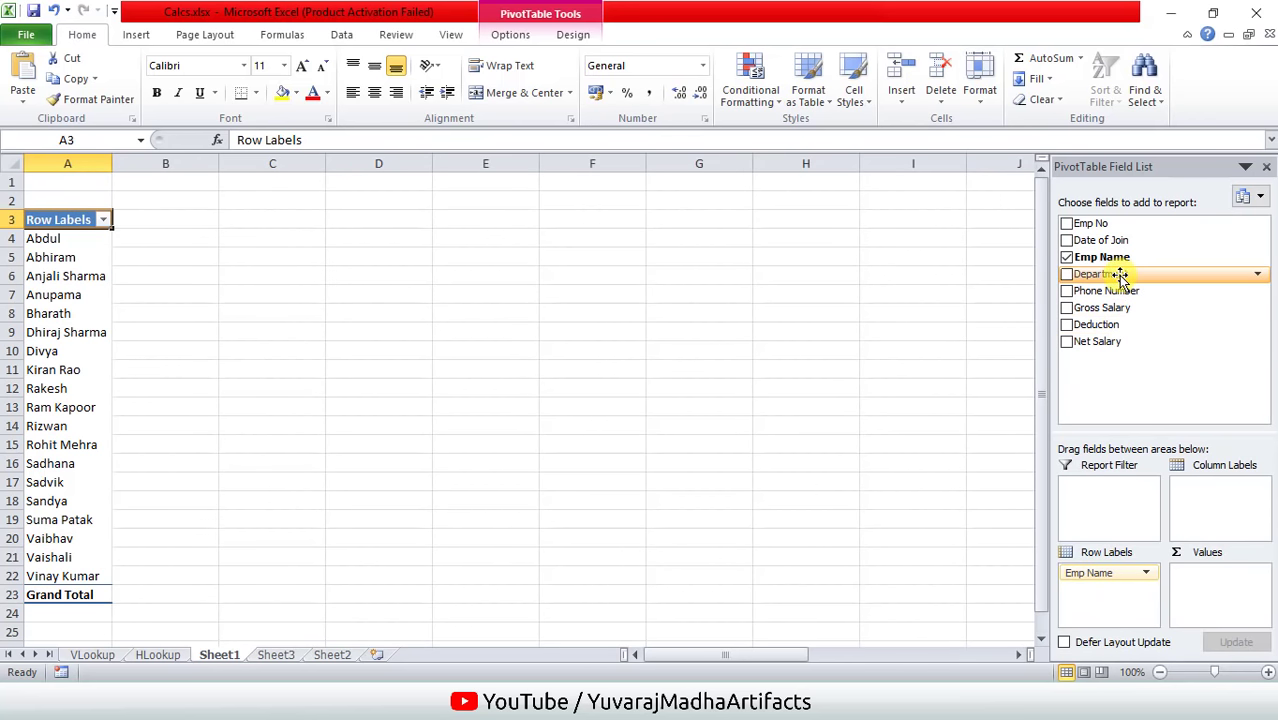
drag(1097, 274, 1106, 604)
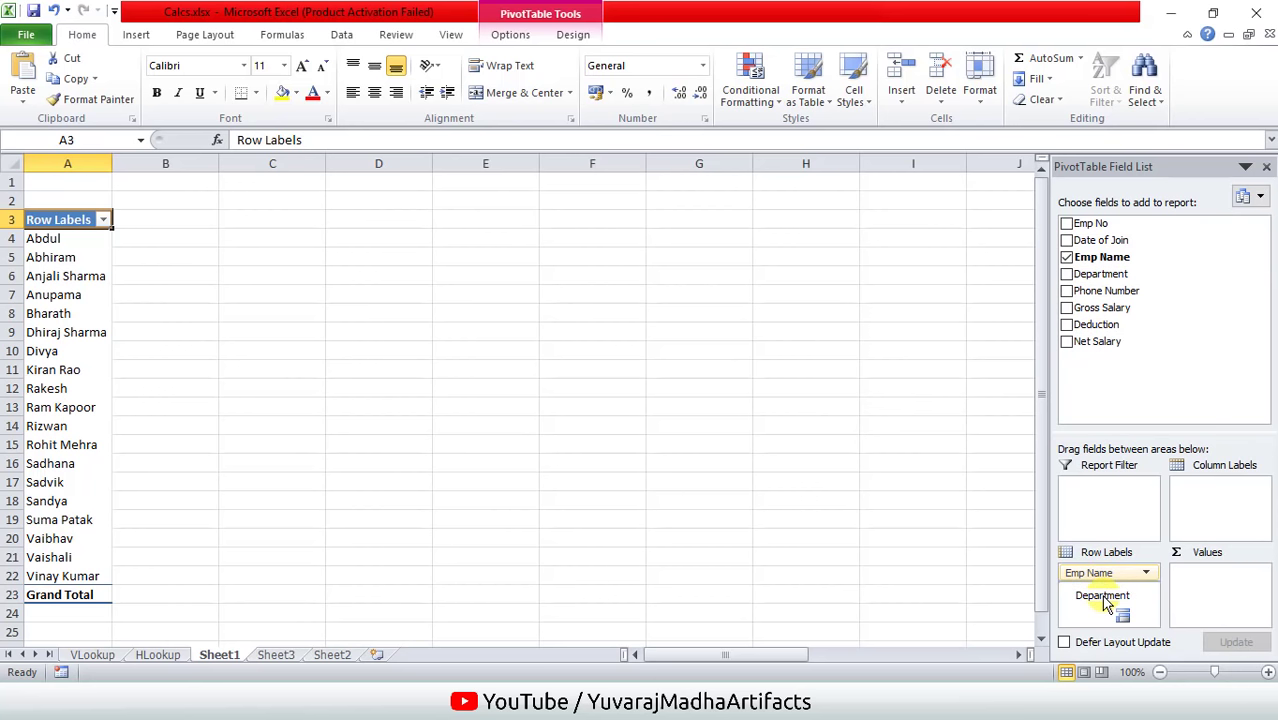
drag(1106, 604, 1108, 610)
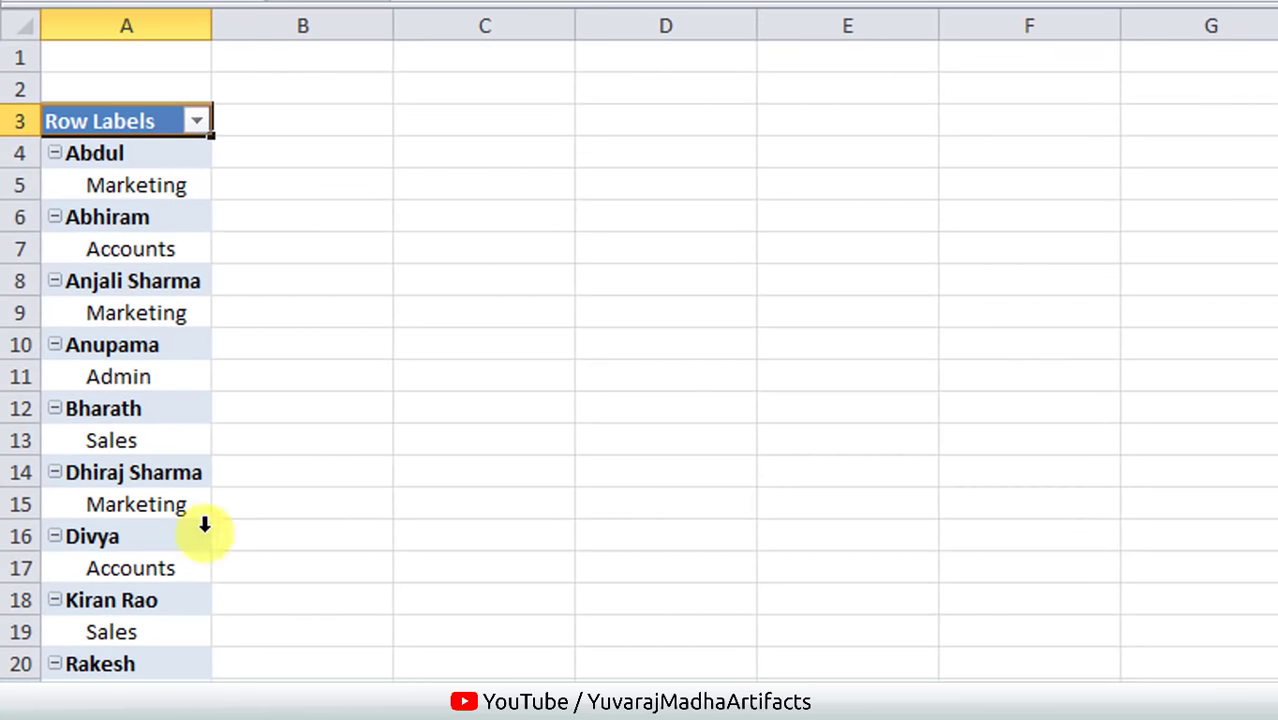
click(443, 490)
scroll(174, 451, down, 2)
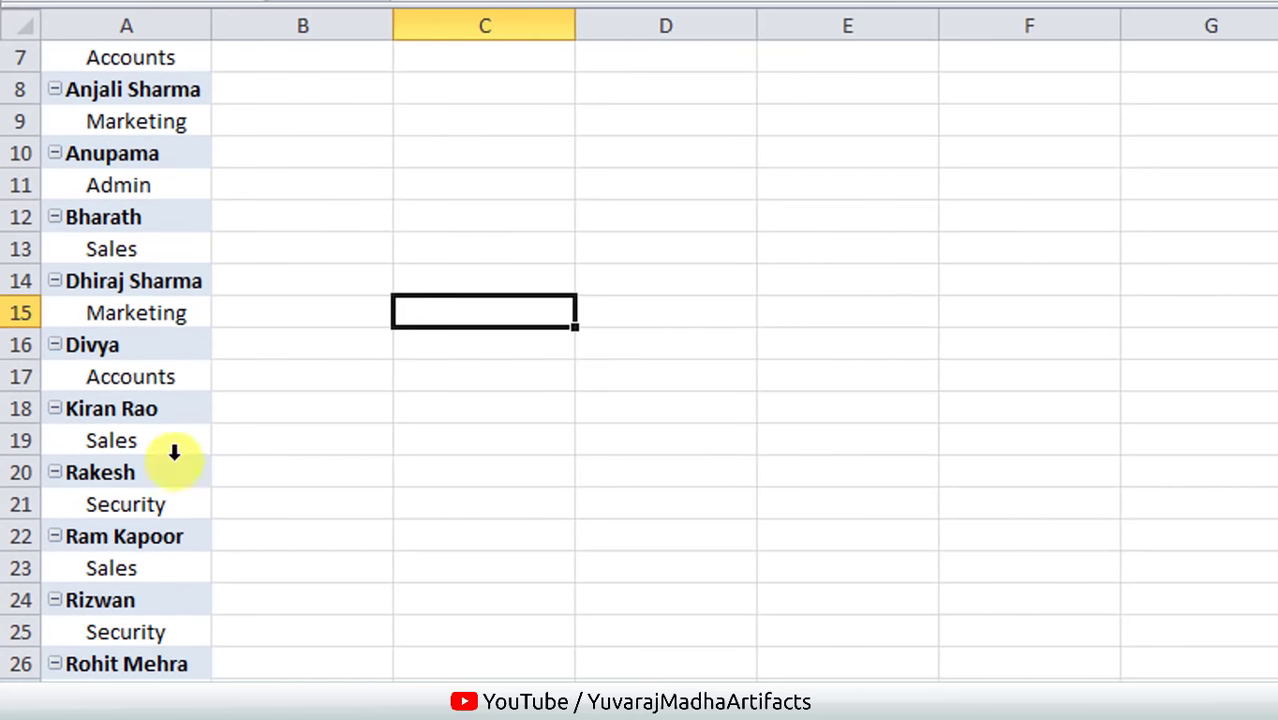
scroll(157, 399, down, 6)
scroll(185, 485, up, 7)
scroll(185, 485, up, 1)
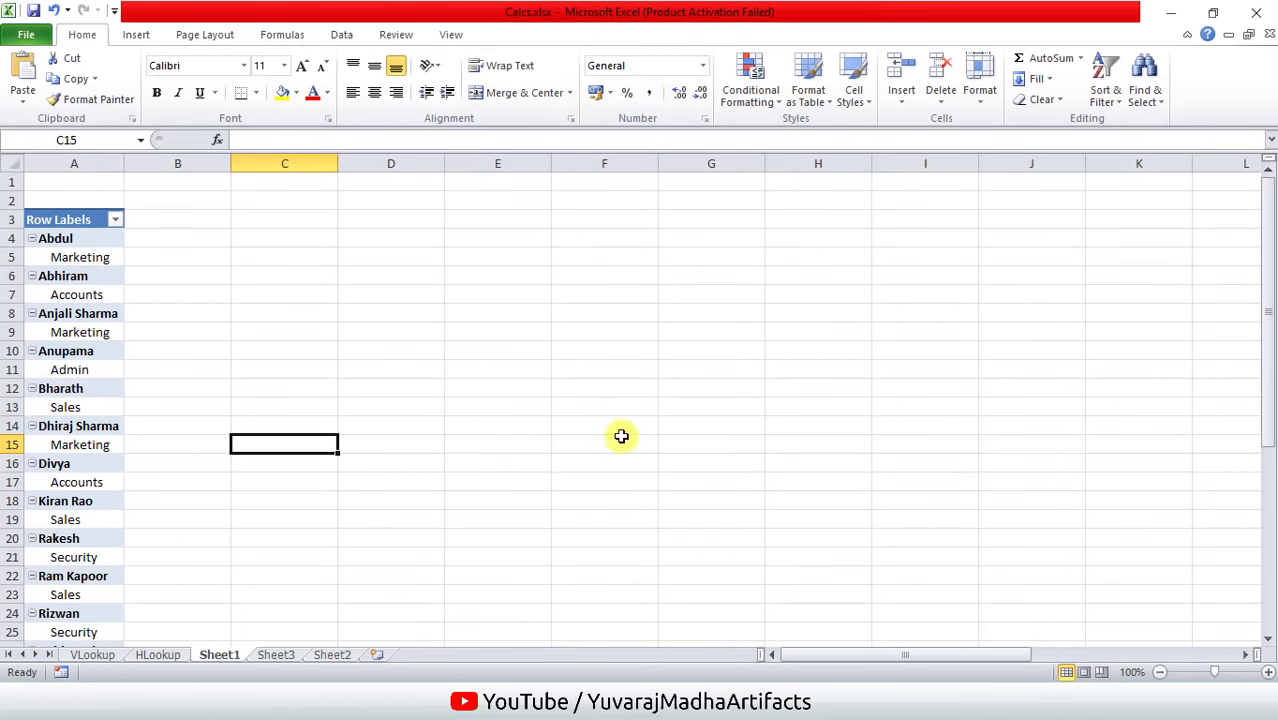
click(590, 425)
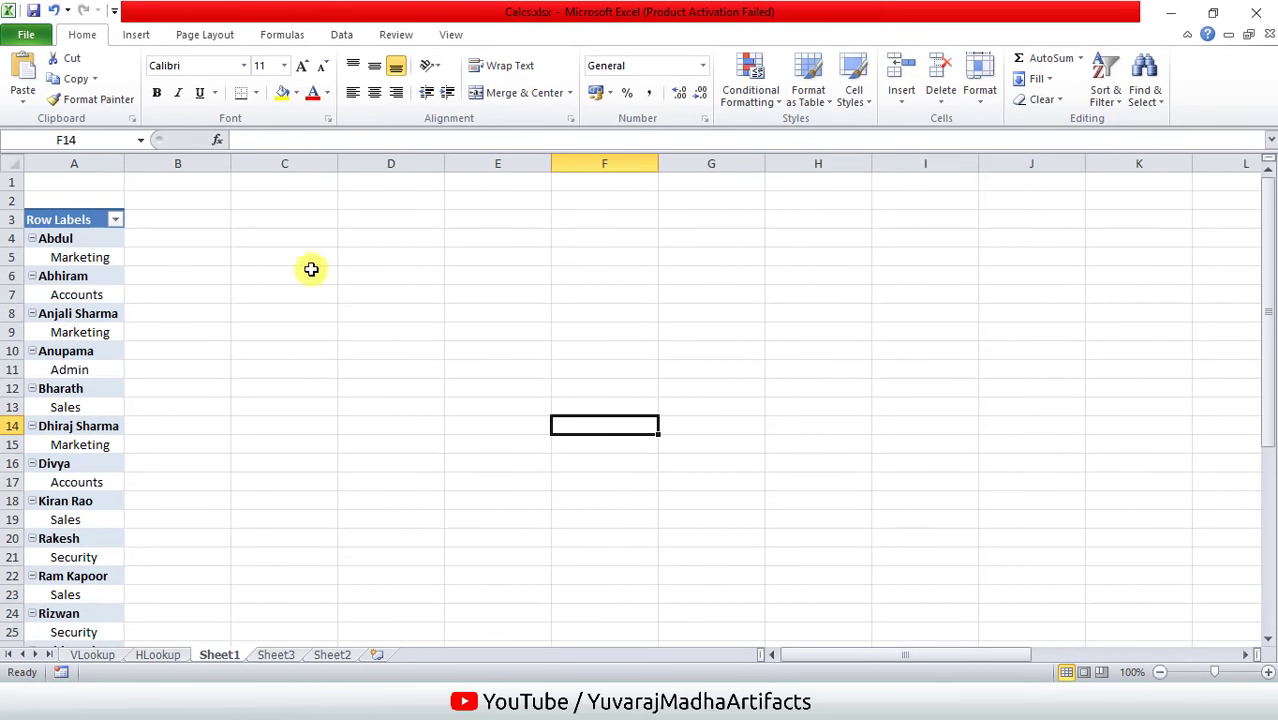
click(82, 296)
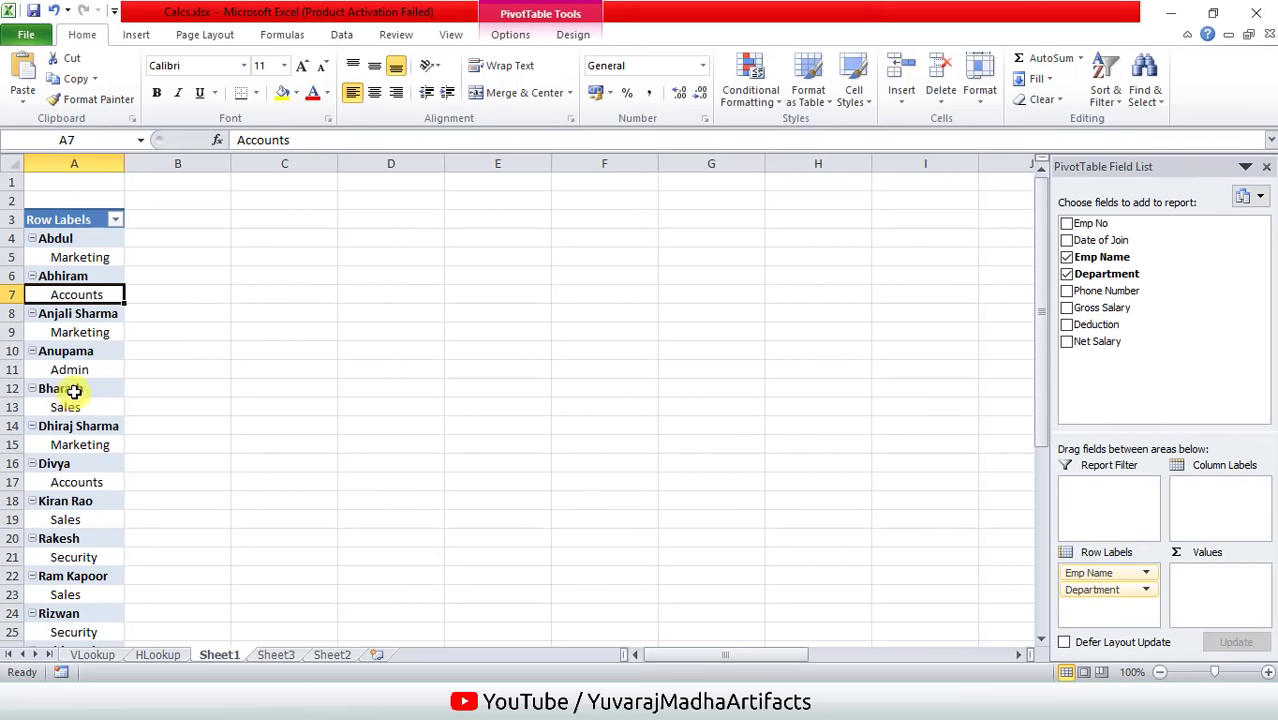
scroll(88, 428, down, 5)
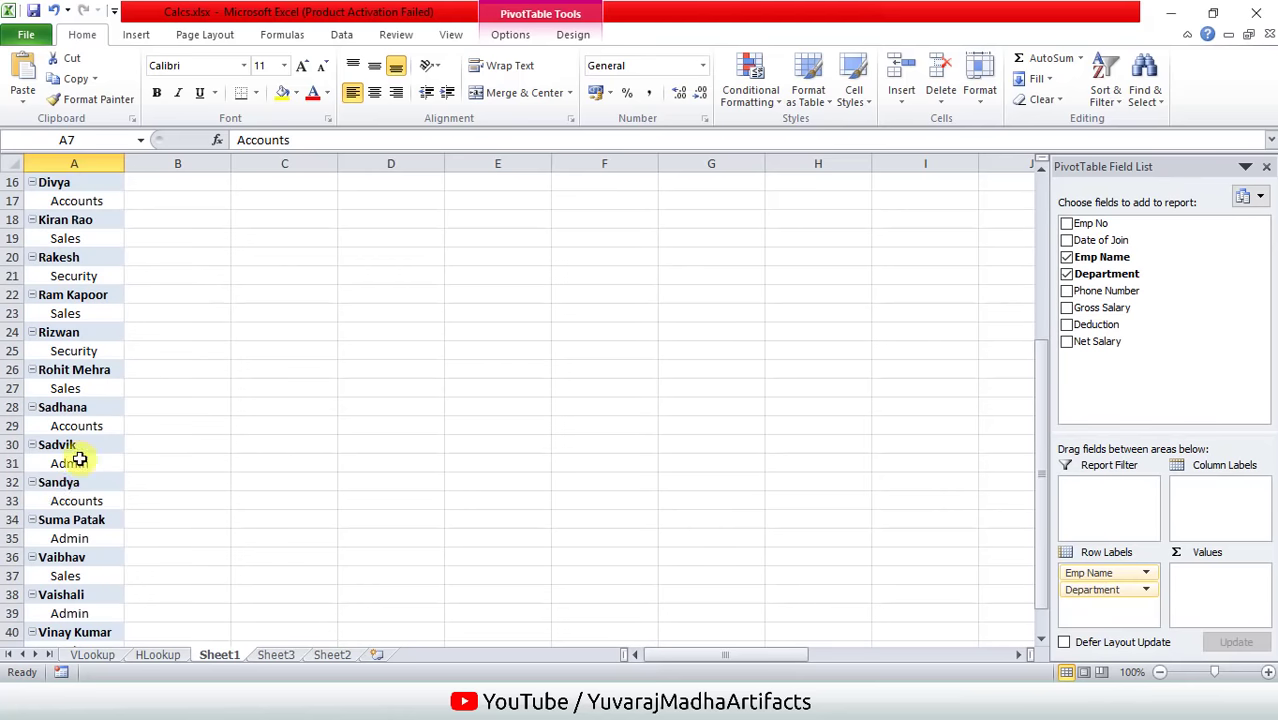
scroll(77, 456, up, 1)
scroll(78, 407, up, 4)
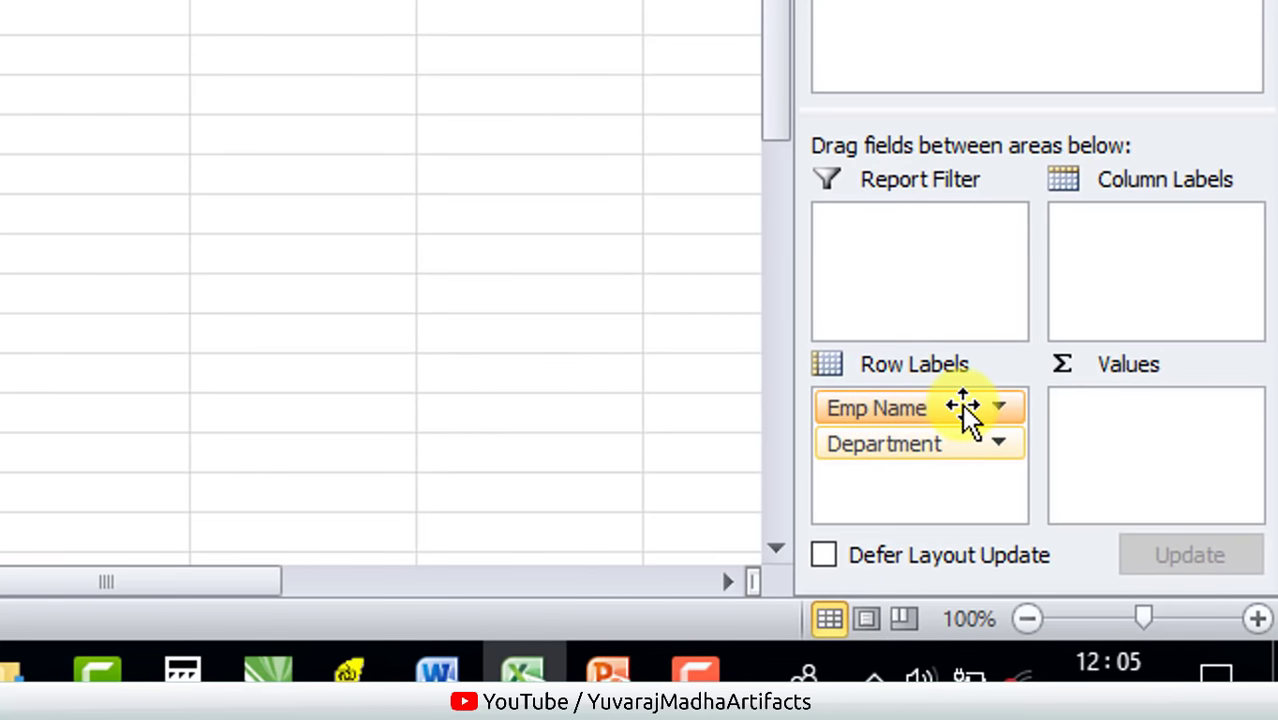
Move Department above Emp Name in Row Labels, then review the Accounts, Admin, Marketing and Sales groups.
mouse_move(945, 410)
mouse_down()
mouse_move(970, 530)
mouse_move(1108, 617)
mouse_up()
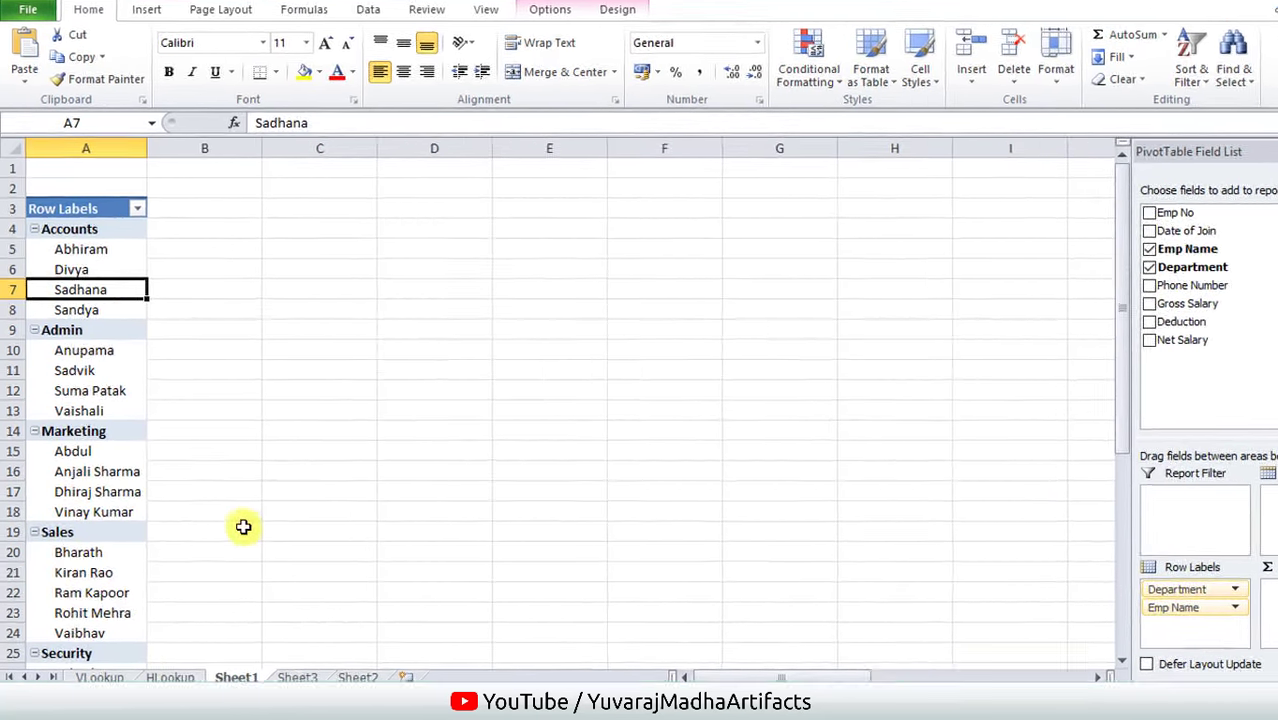
click(232, 520)
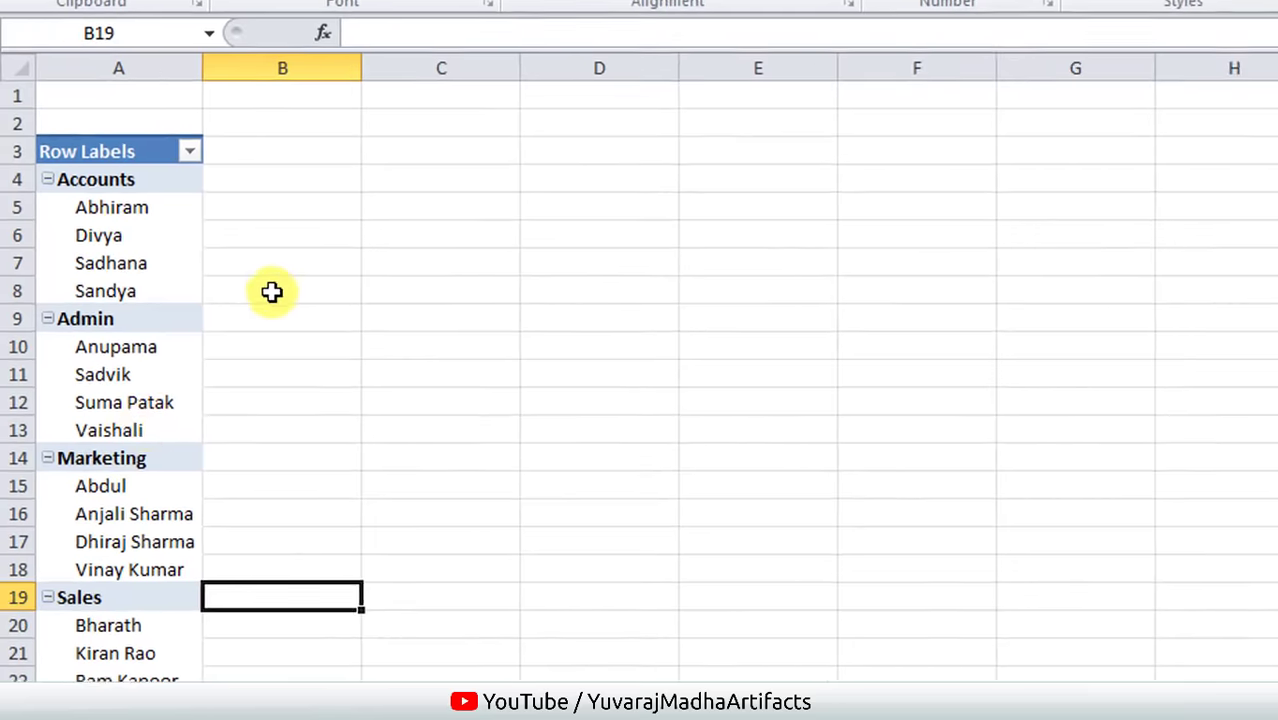
click(171, 174)
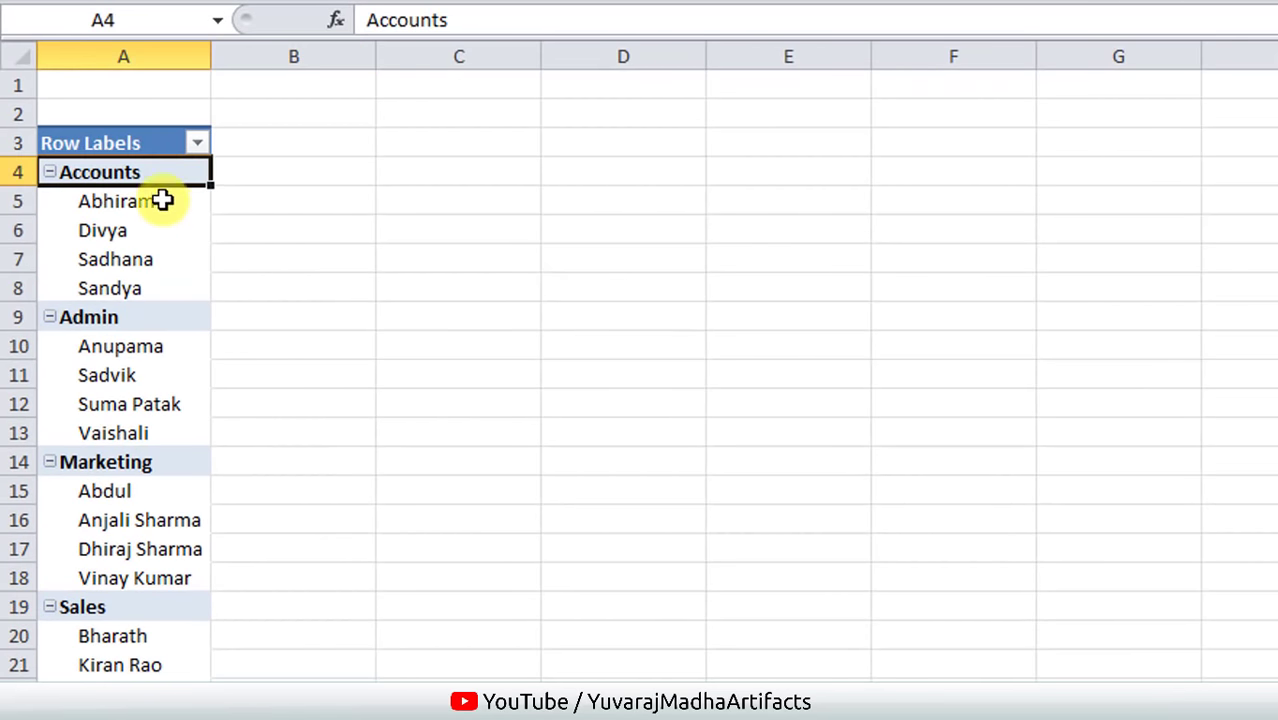
mouse_move(165, 201)
mouse_down()
mouse_move(177, 305)
mouse_move(179, 277)
mouse_up()
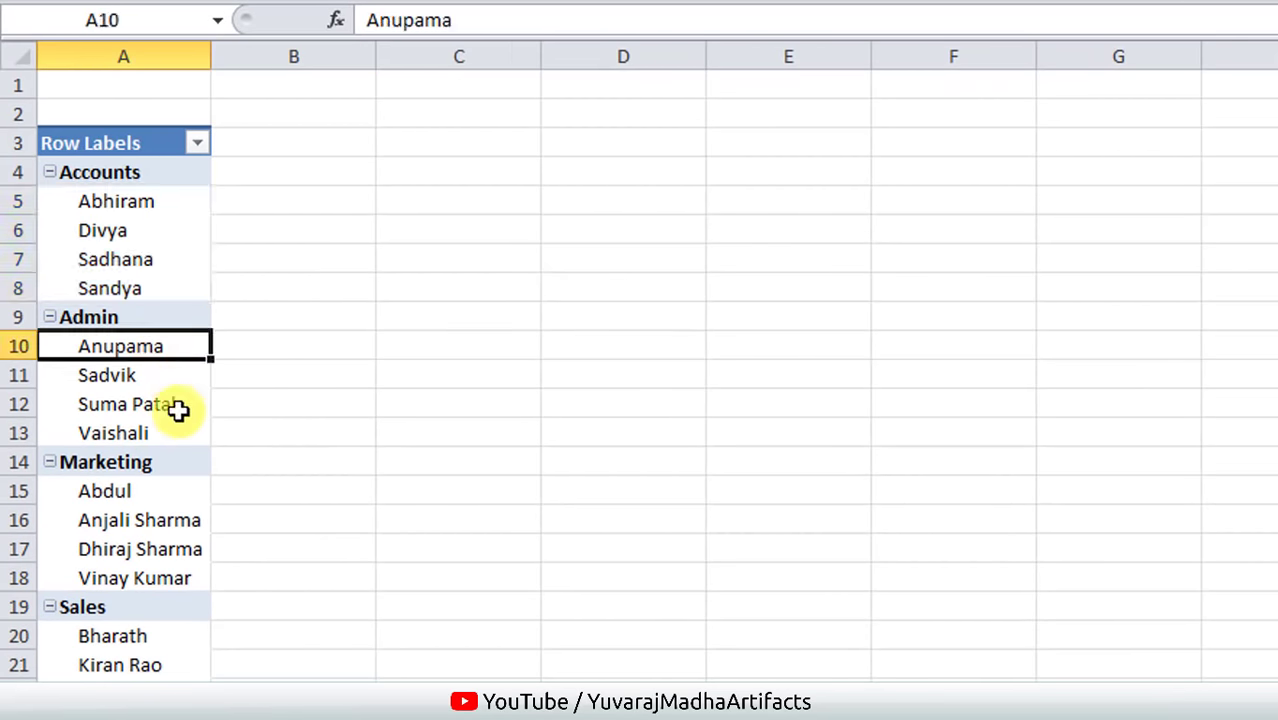
drag(165, 346, 180, 435)
drag(143, 497, 160, 578)
scroll(220, 579, down, 2)
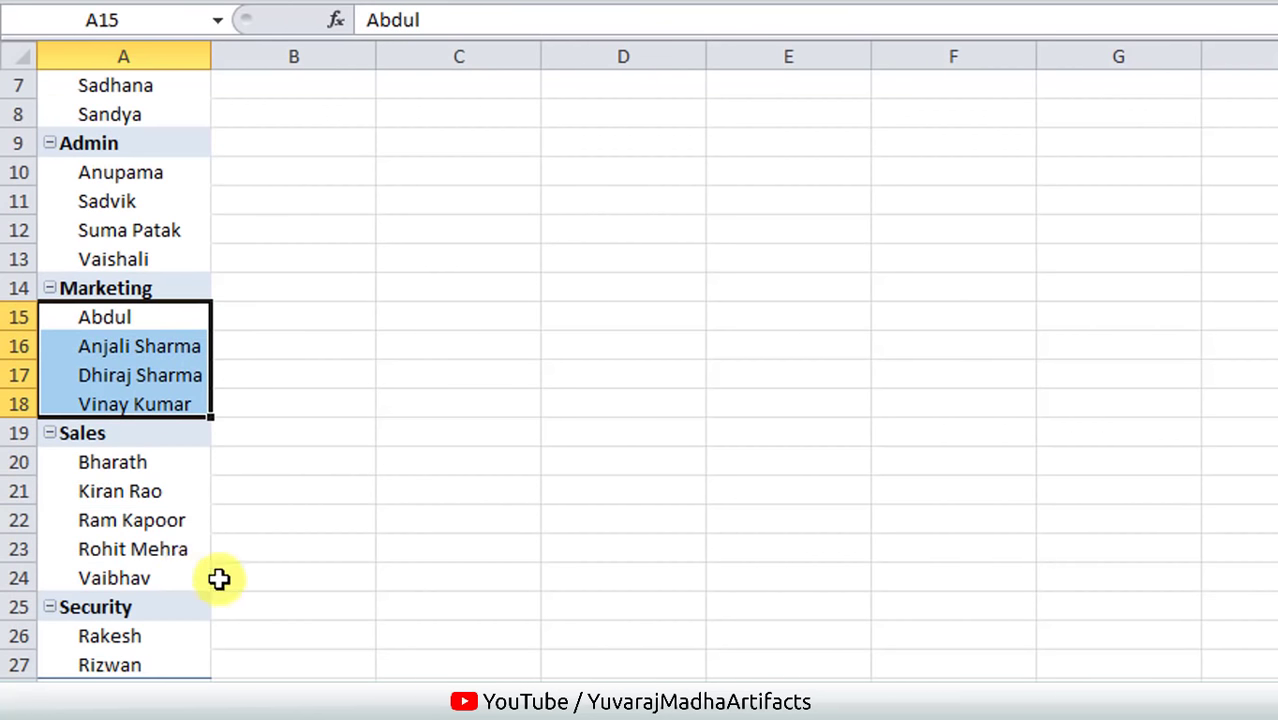
drag(131, 458, 145, 583)
drag(157, 634, 163, 663)
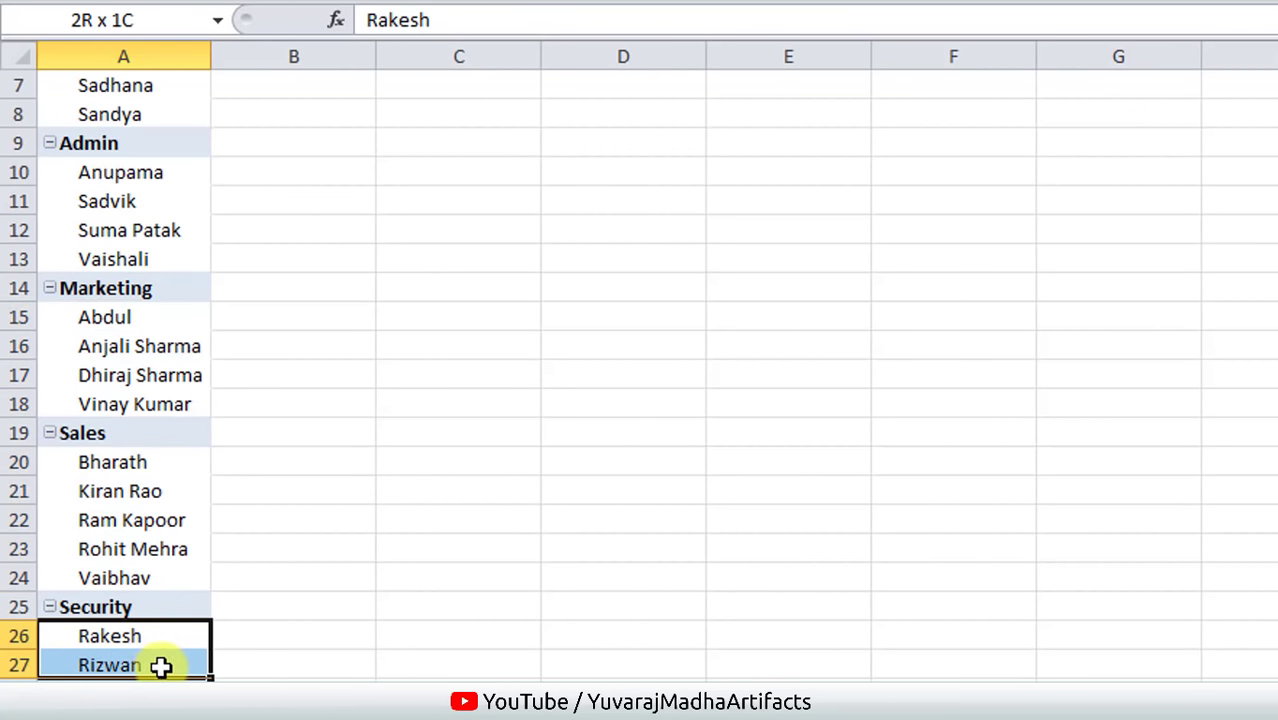
scroll(271, 600, up, 2)
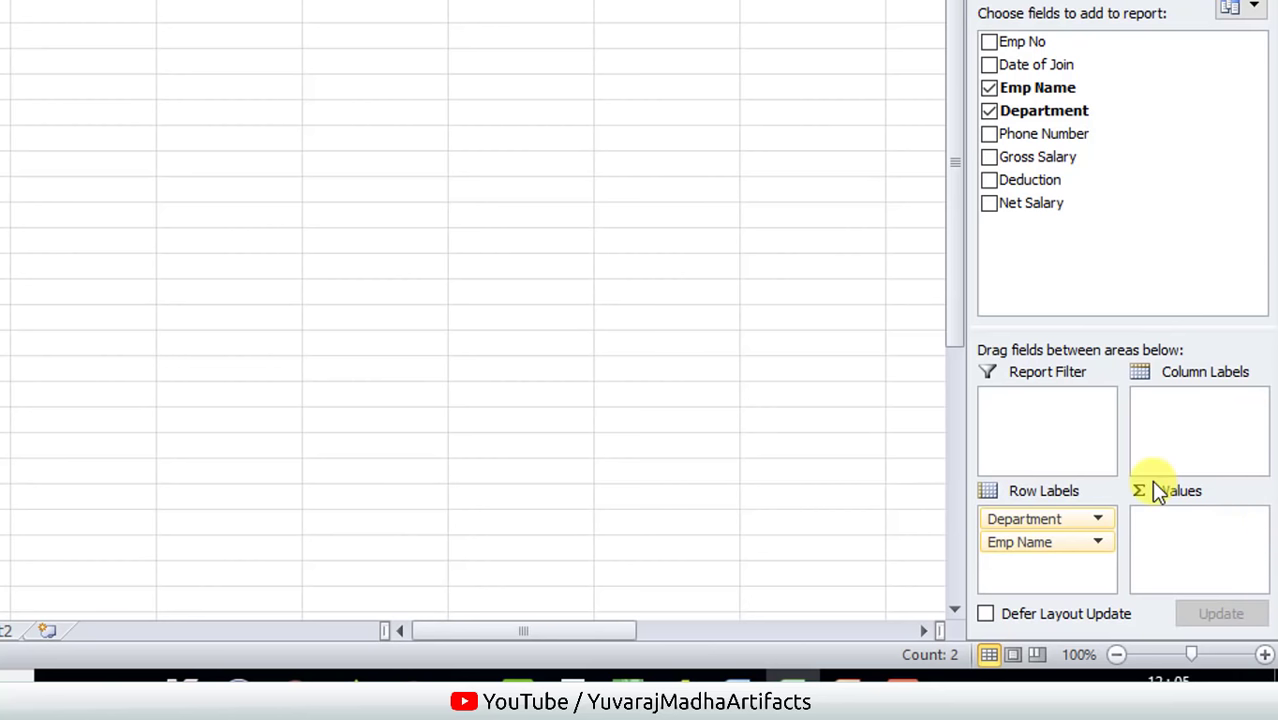
Add Sum of Net Salary to Values and check the Accounts, Admin, Marketing and Sales subtotals.
drag(1040, 204, 1200, 545)
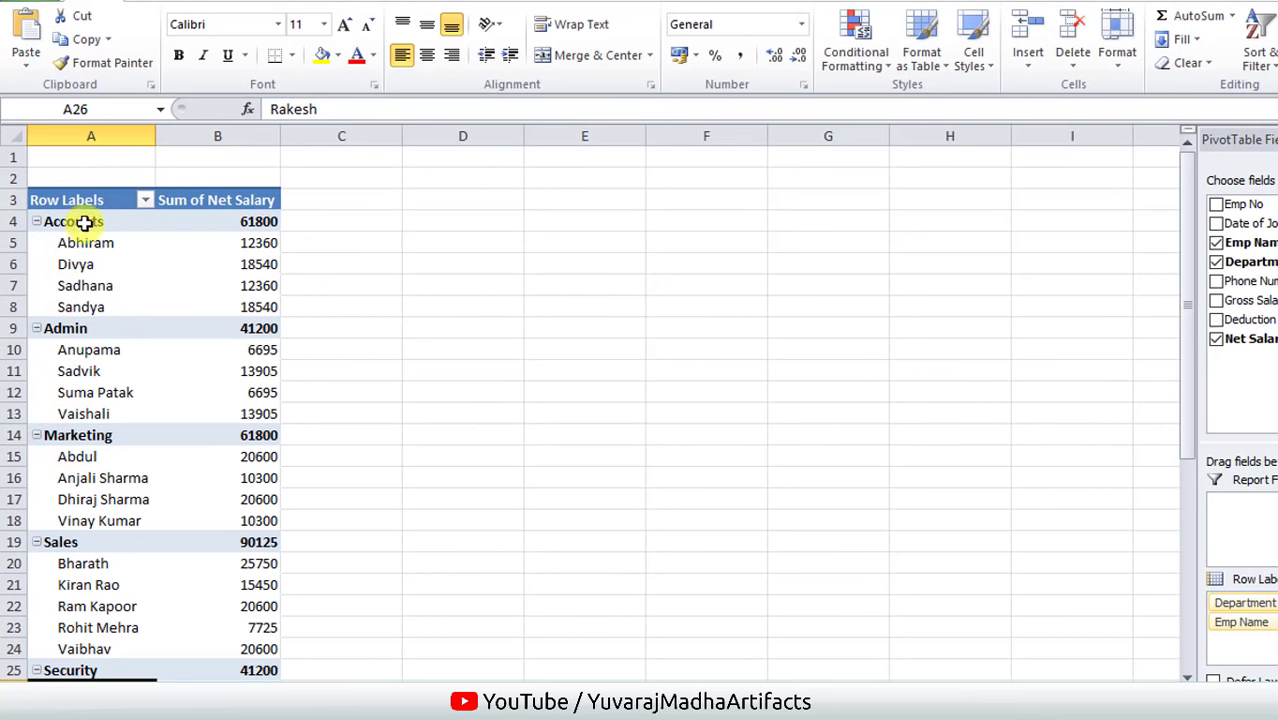
drag(85, 222, 230, 222)
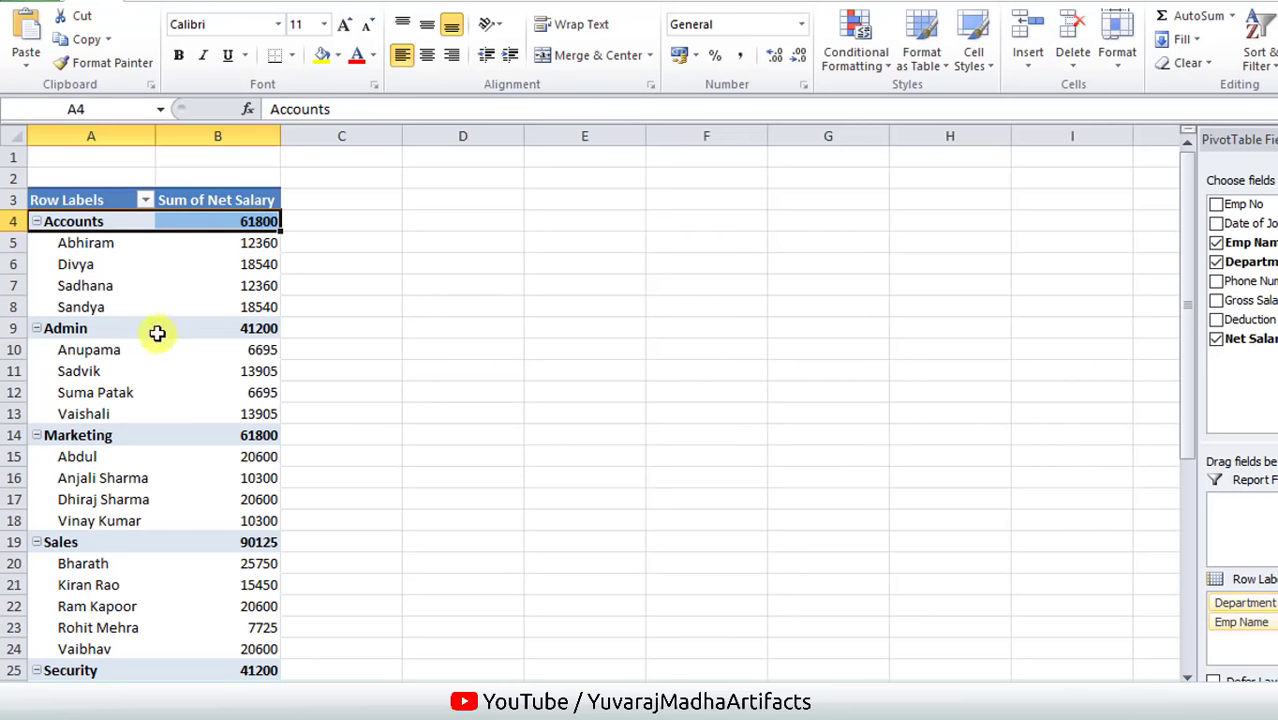
drag(85, 330, 177, 329)
drag(71, 434, 292, 443)
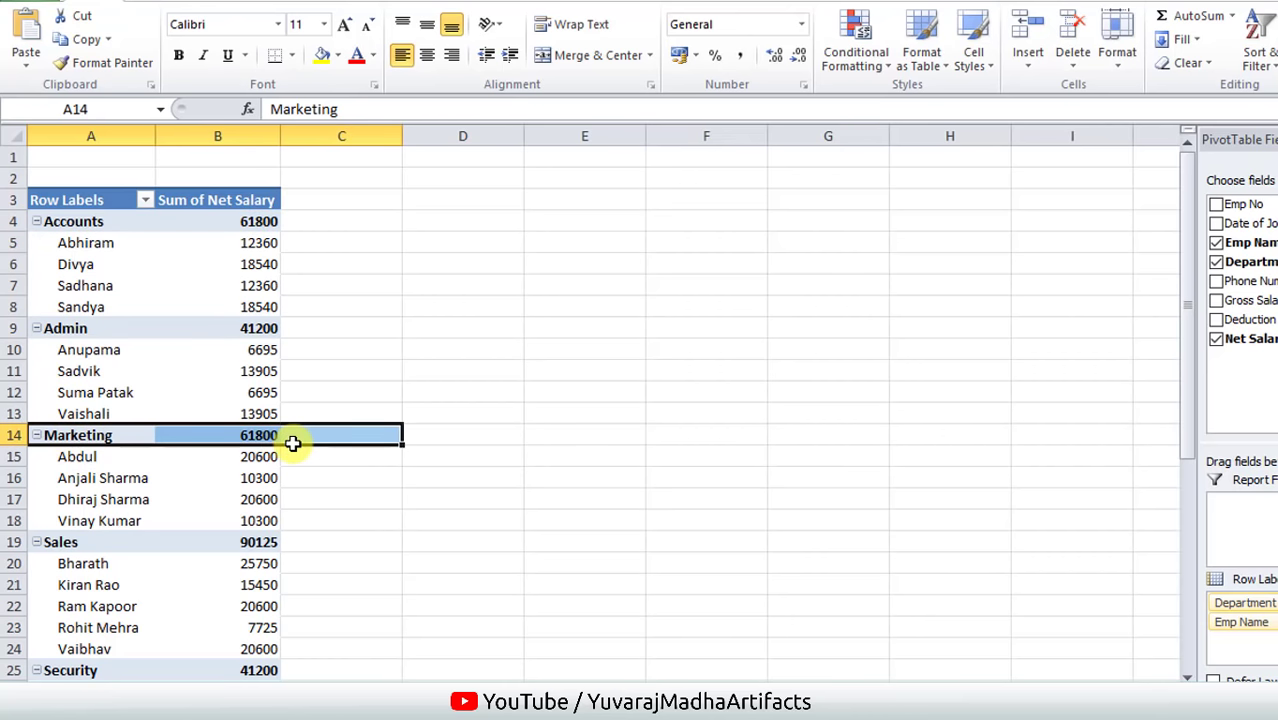
click(45, 541)
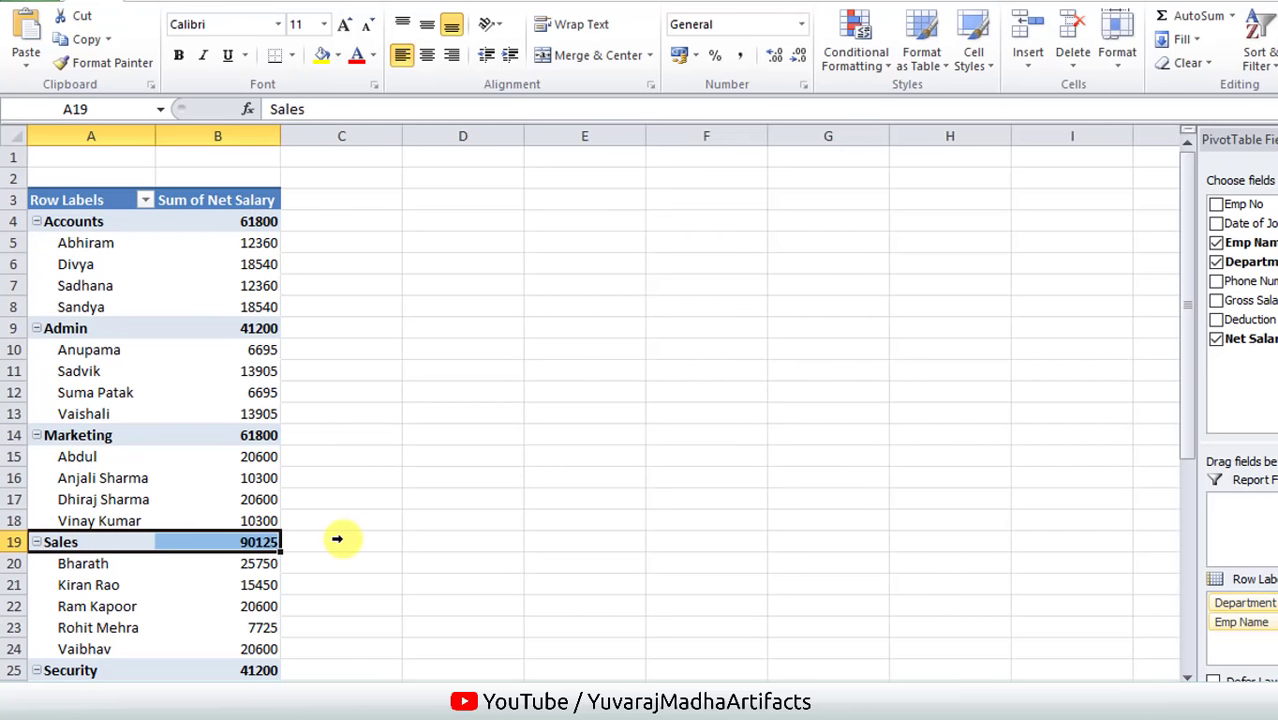
scroll(337, 539, down, 1)
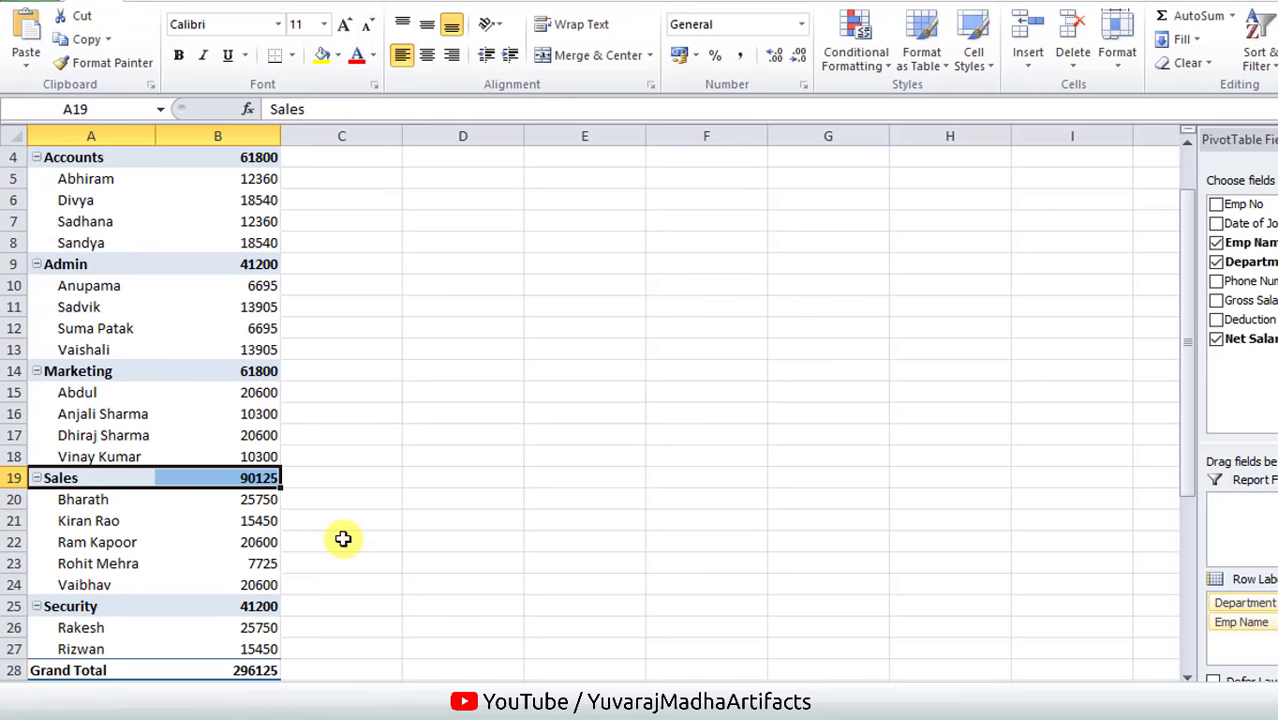
scroll(343, 539, up, 1)
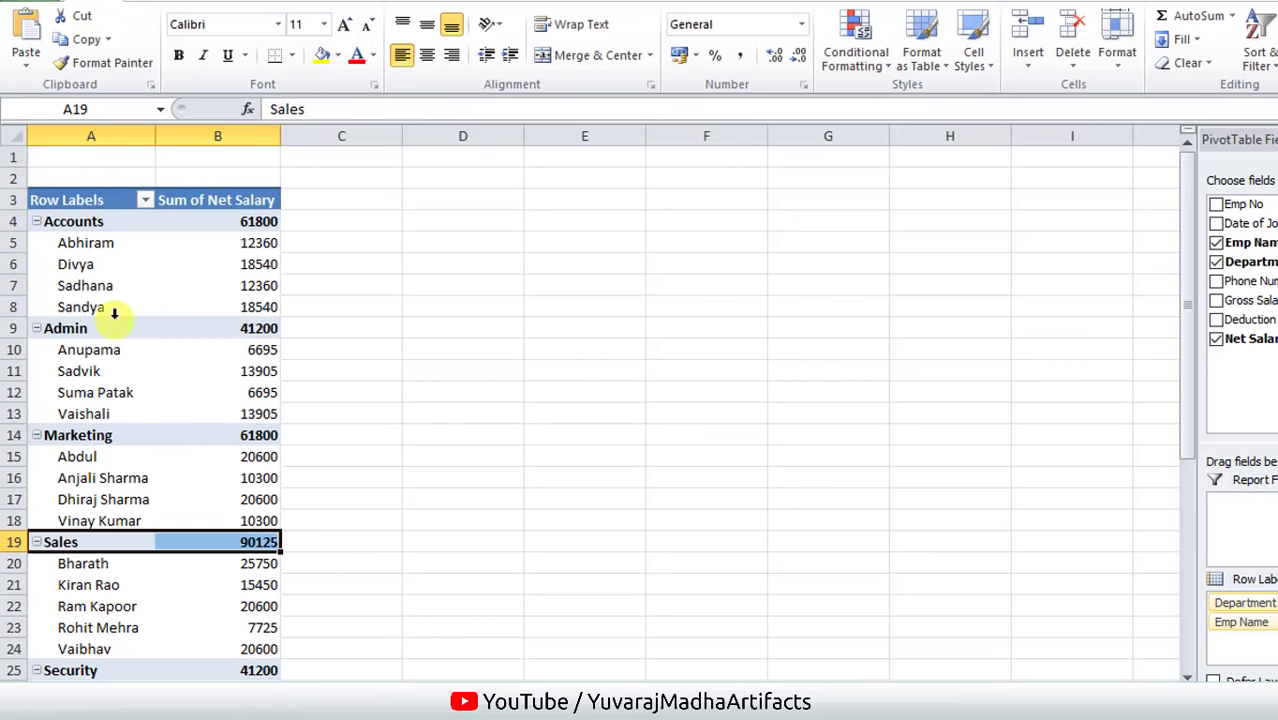
Review the Accounts and Admin employees' net salaries and the 296125 Grand Total.
drag(94, 221, 308, 221)
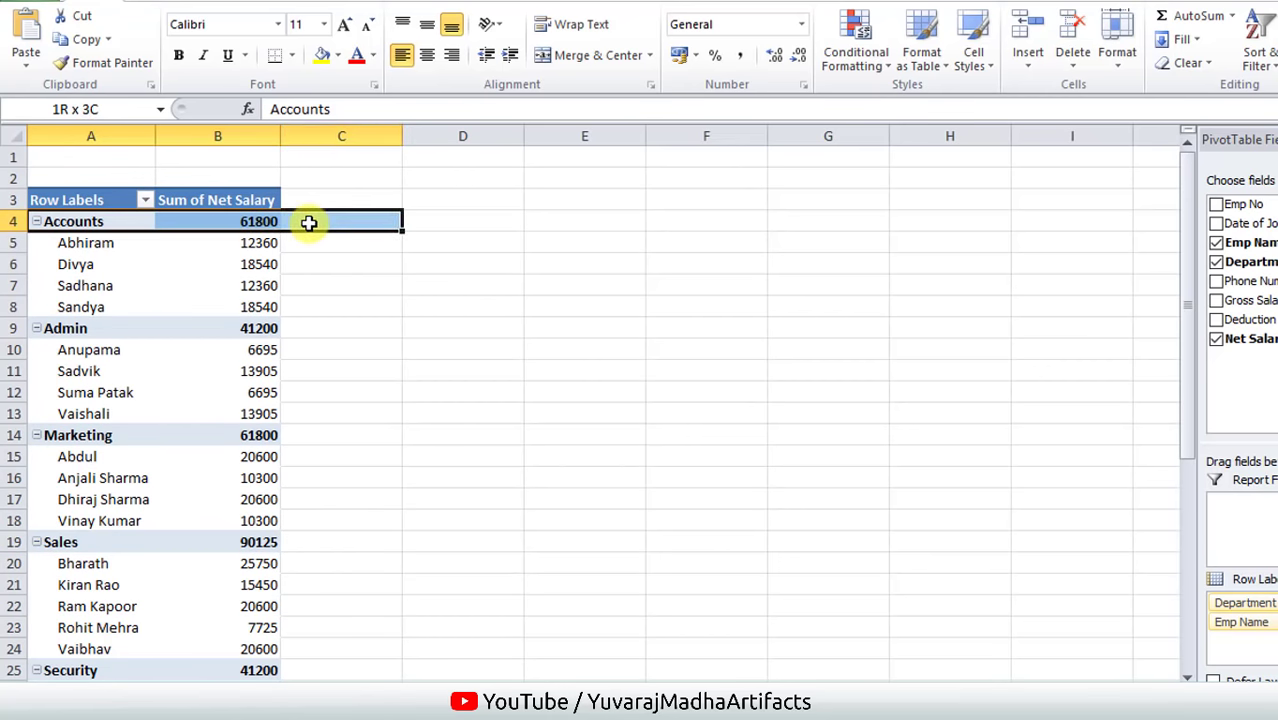
click(86, 244)
mouse_move(88, 265)
mouse_down()
mouse_move(124, 316)
mouse_move(295, 328)
mouse_up()
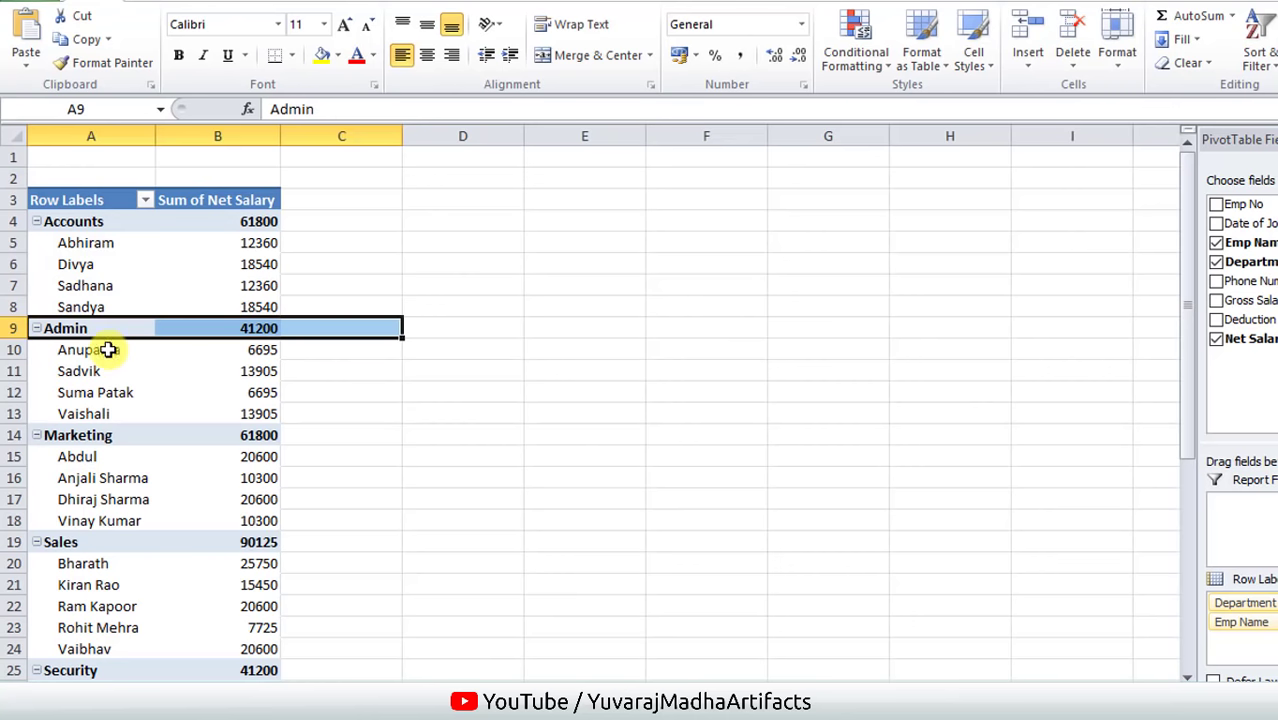
mouse_move(106, 350)
mouse_down()
mouse_move(110, 418)
mouse_move(217, 416)
mouse_up()
scroll(220, 465, down, 2)
scroll(225, 475, down, 2)
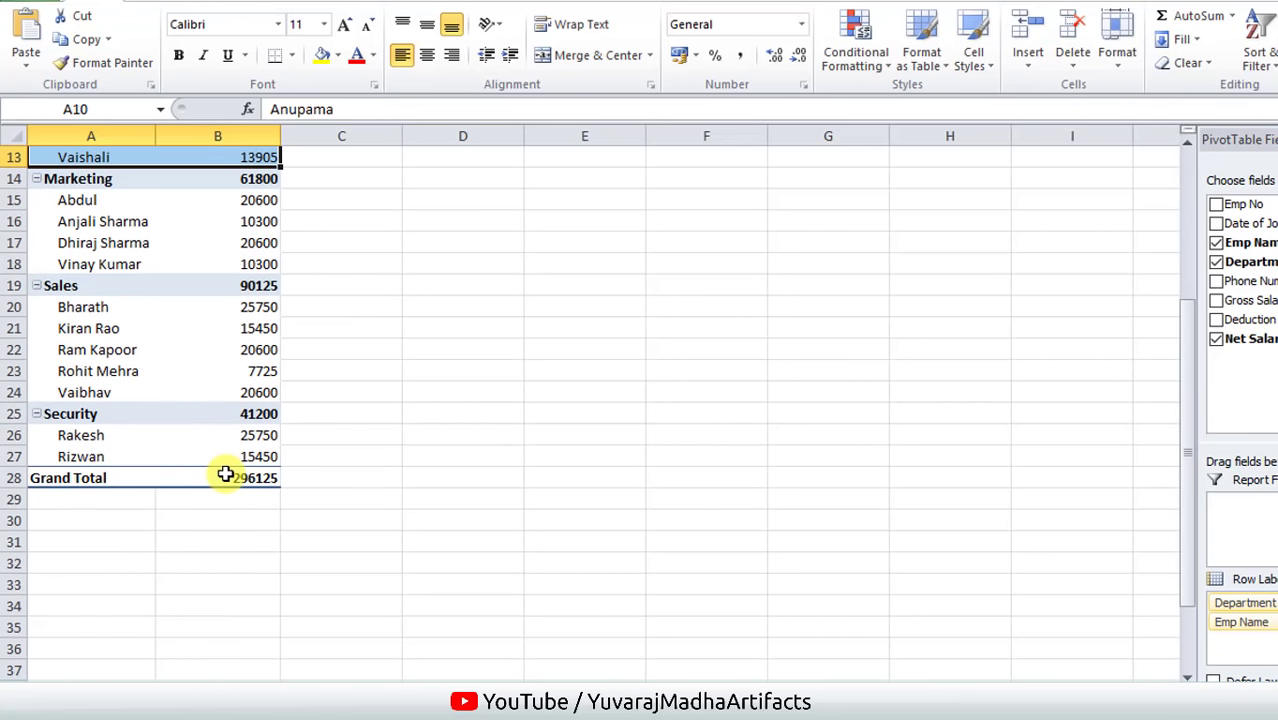
click(95, 479)
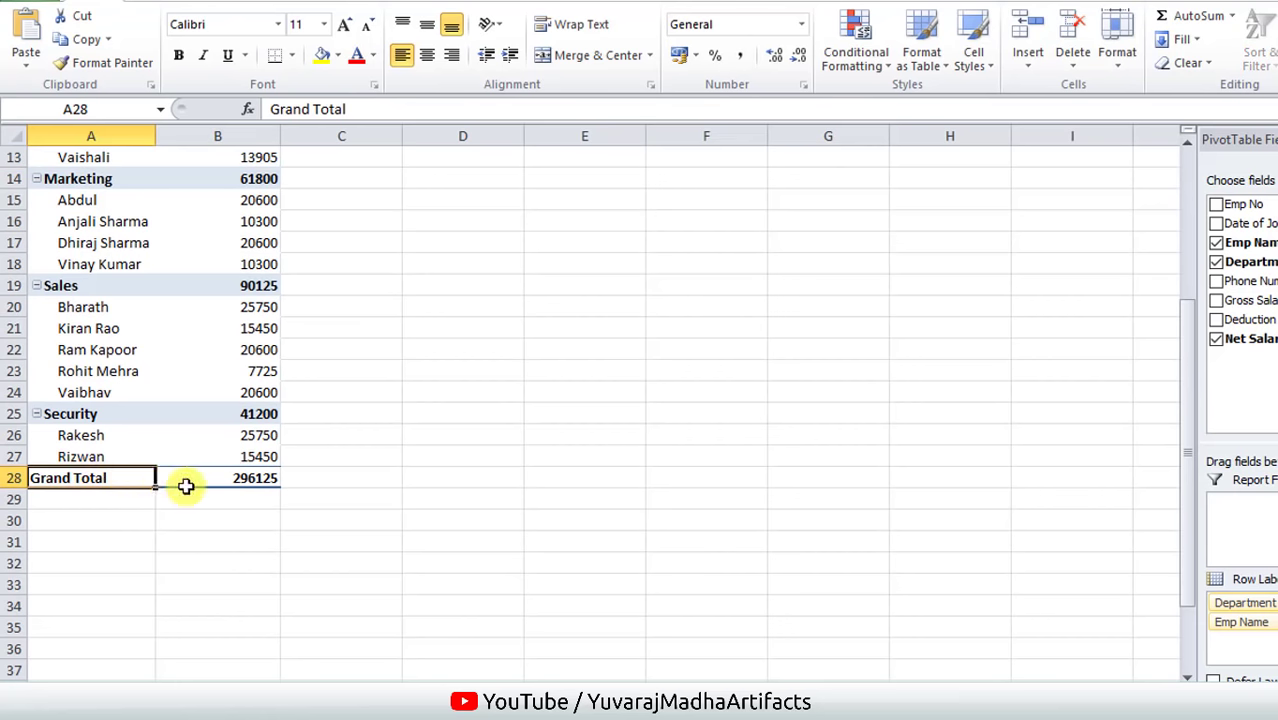
click(252, 480)
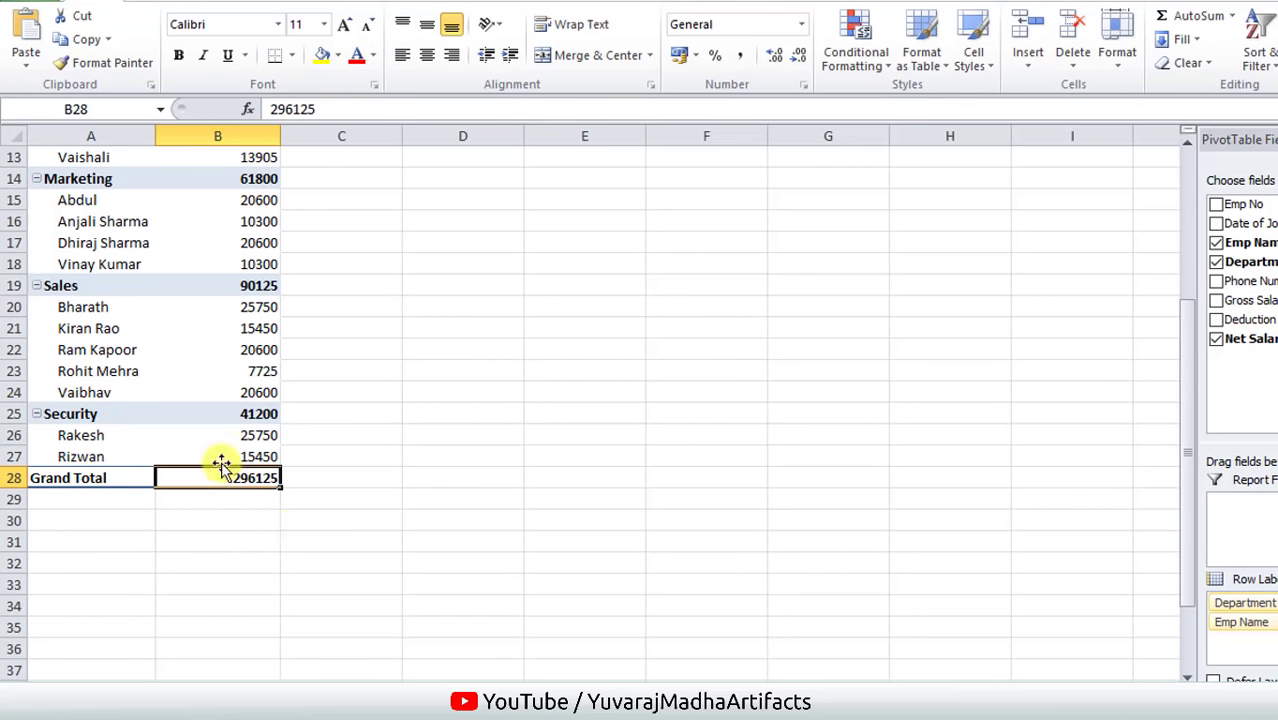
scroll(206, 535, up, 4)
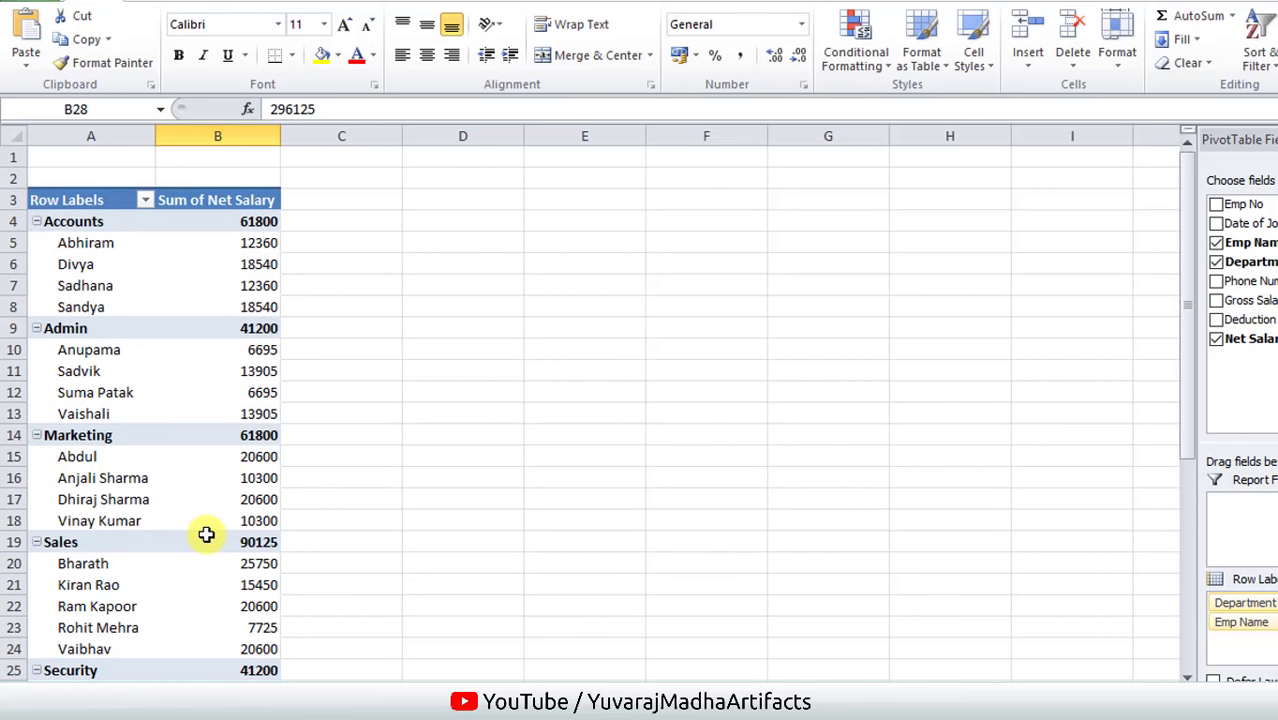
scroll(205, 533, down, 2)
scroll(205, 533, up, 2)
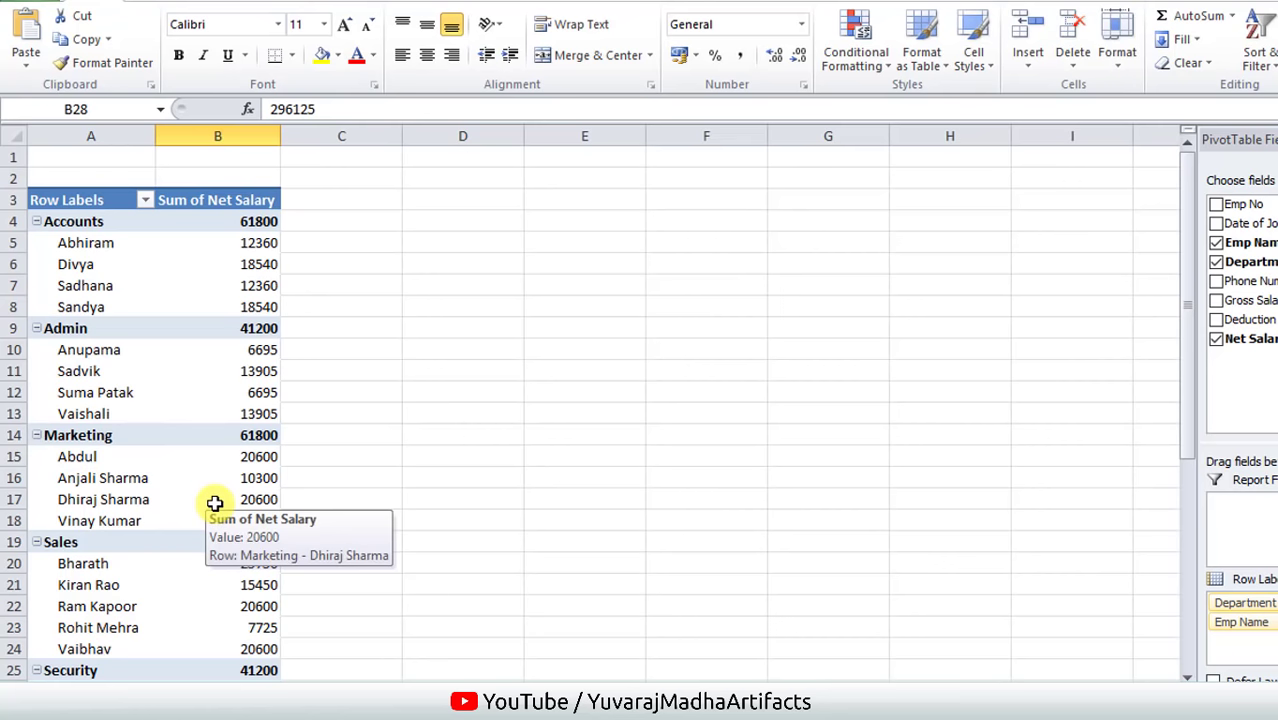
scroll(214, 502, down, 2)
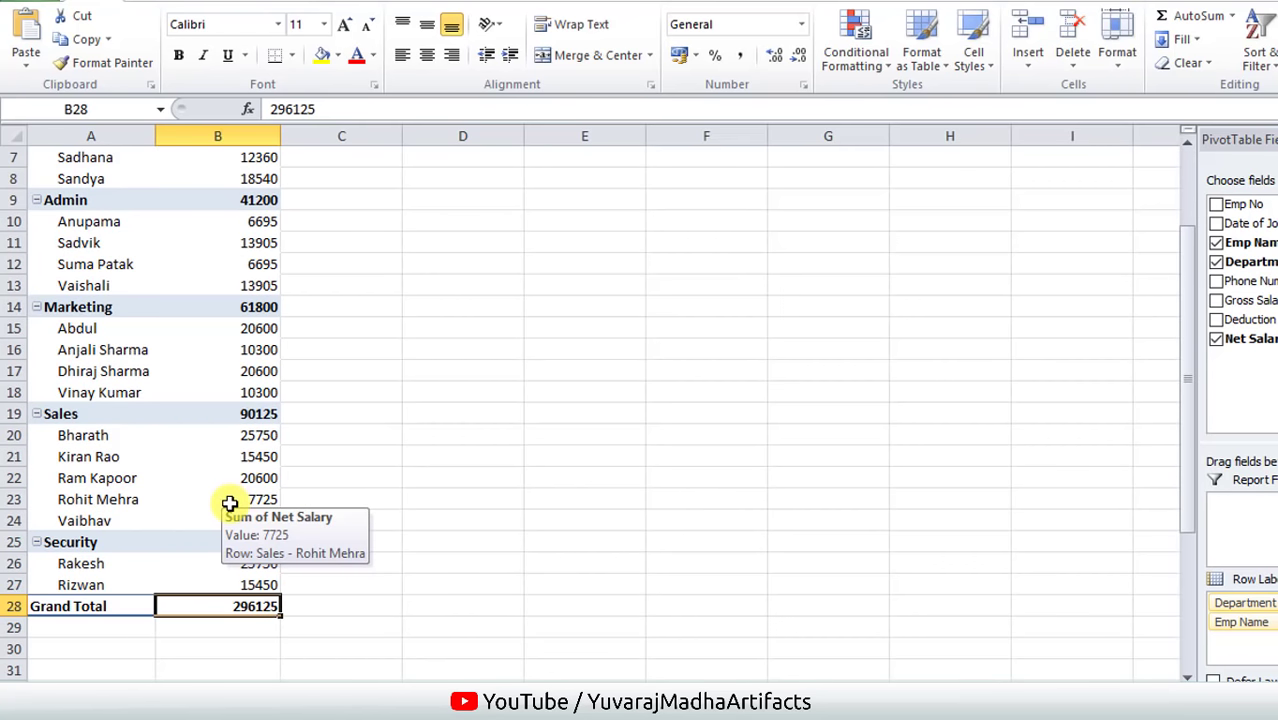
scroll(229, 503, up, 2)
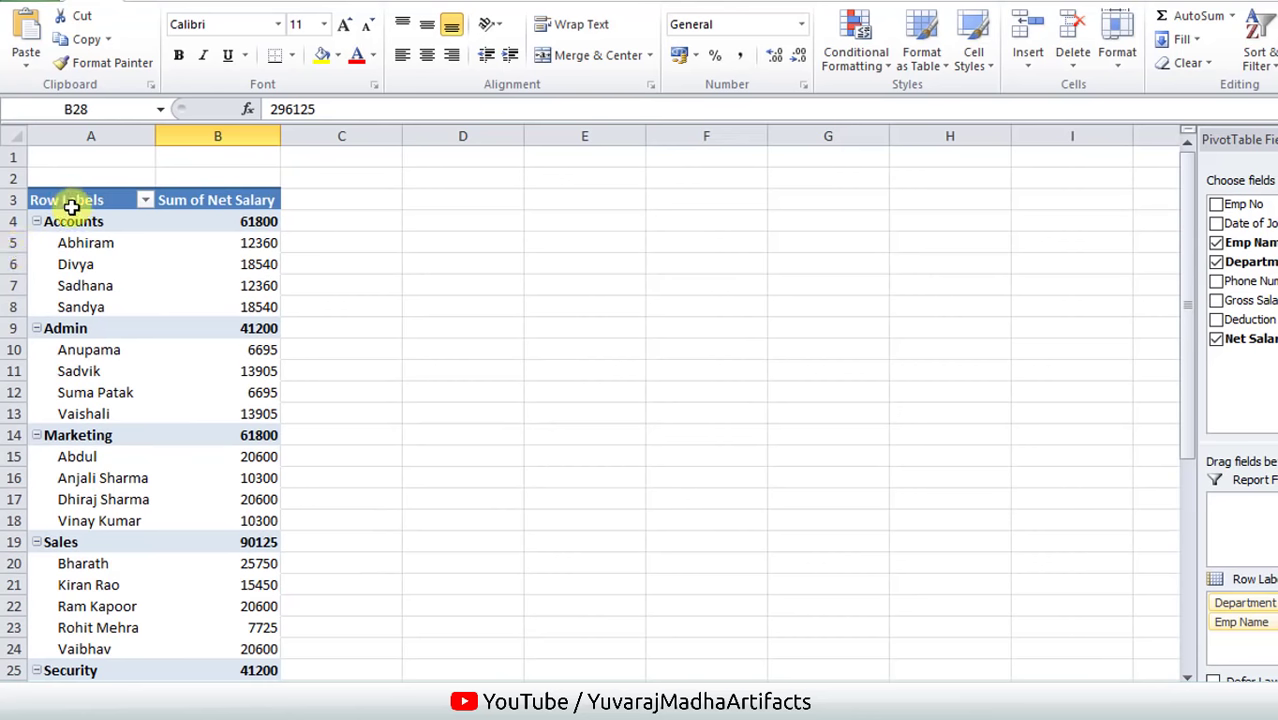
mouse_move(71, 200)
mouse_down()
mouse_move(281, 668)
mouse_move(240, 672)
mouse_up()
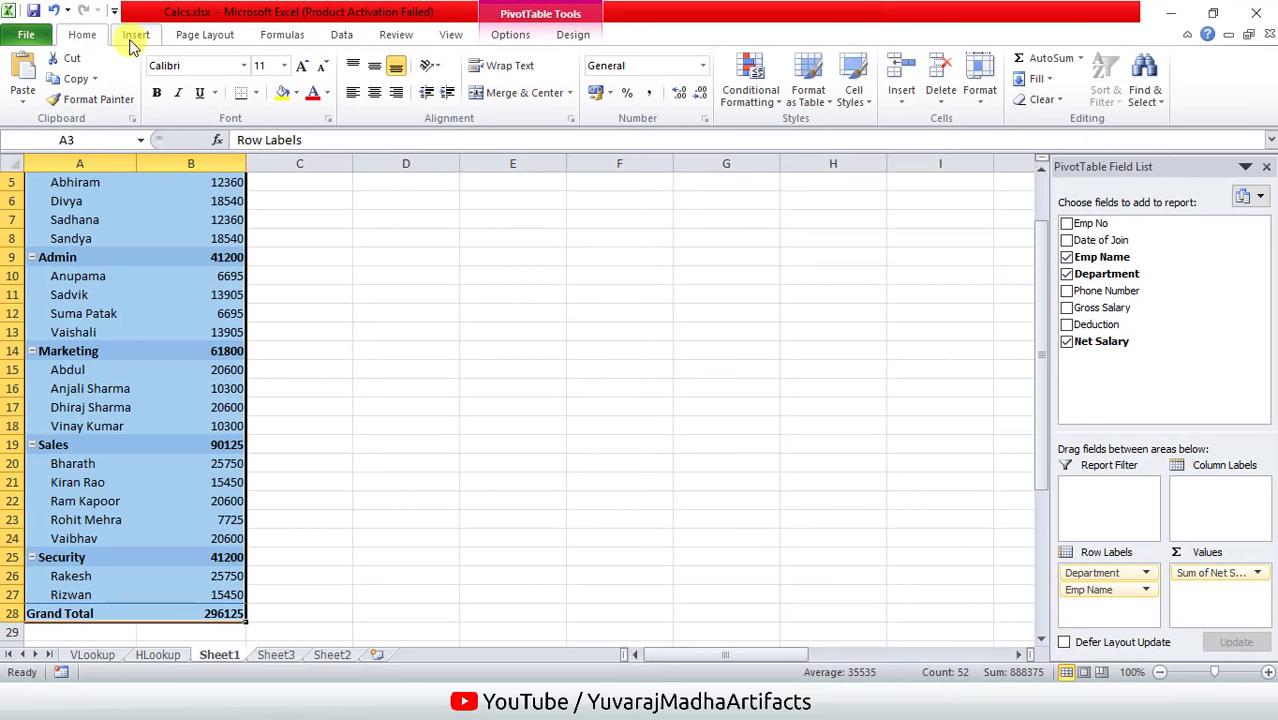
key(ctrl+p)
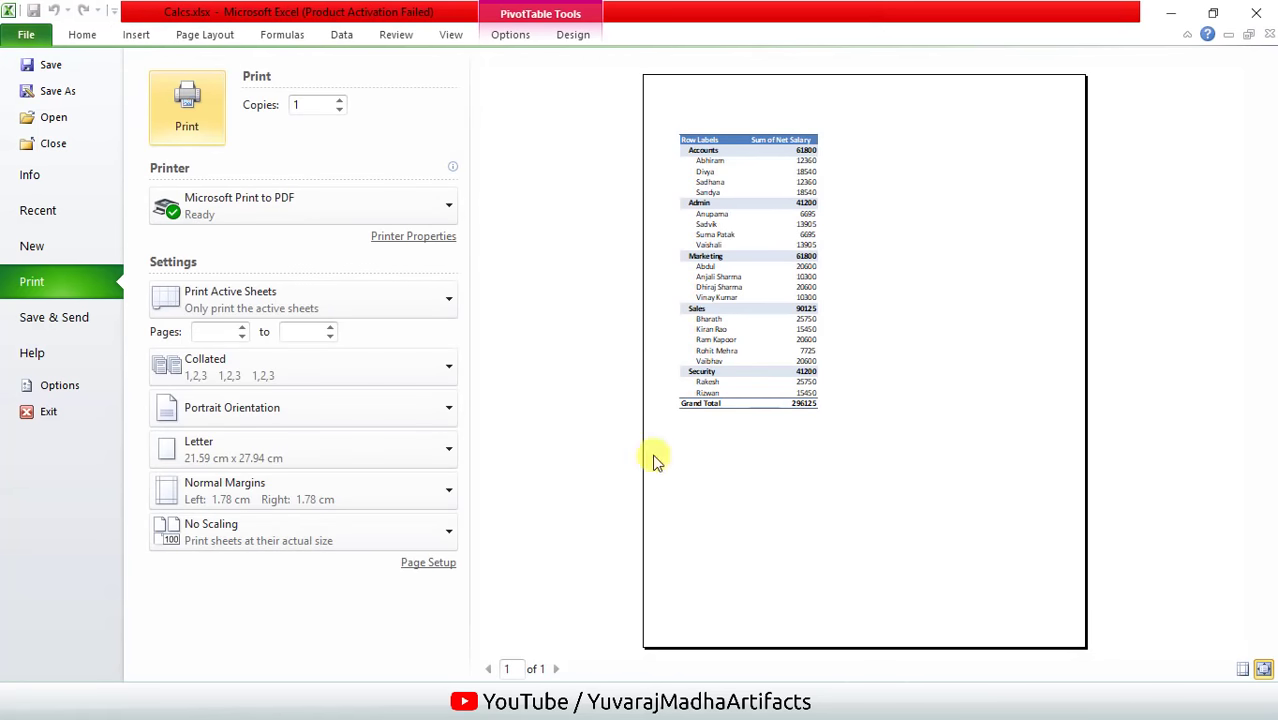
click(80, 35)
scroll(290, 445, up, 2)
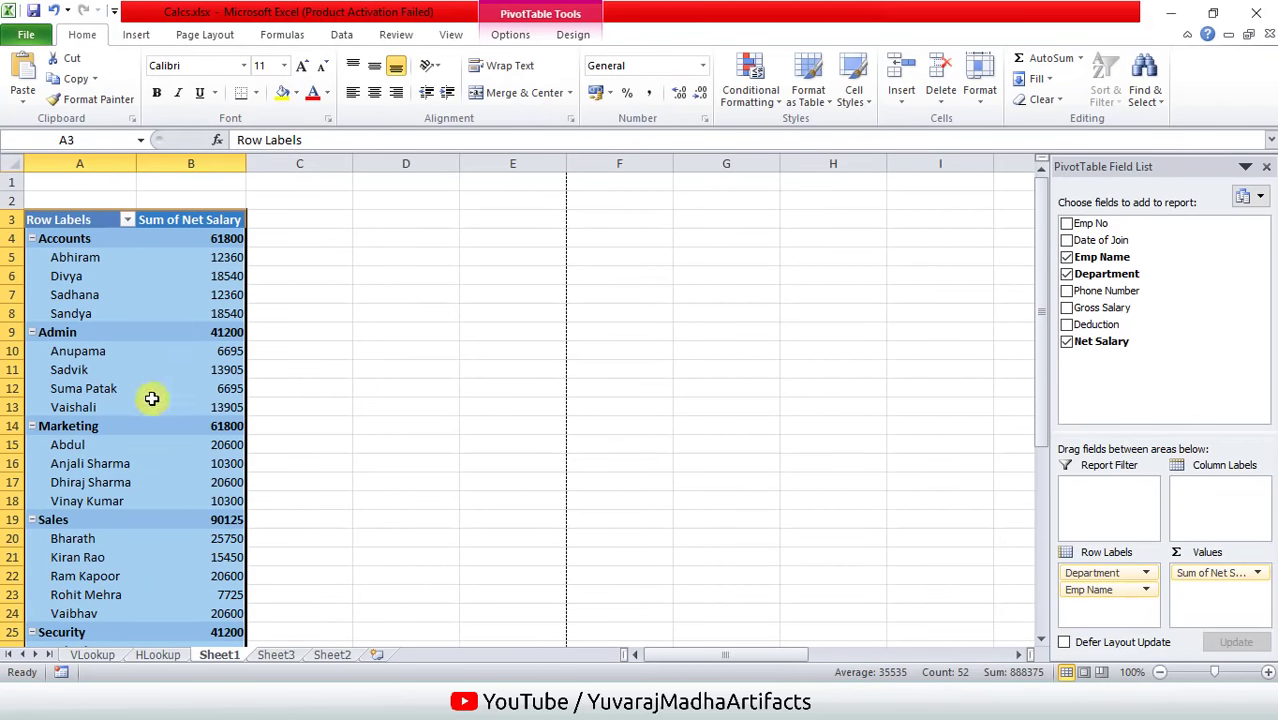
scroll(151, 401, down, 4)
scroll(151, 401, up, 4)
click(135, 35)
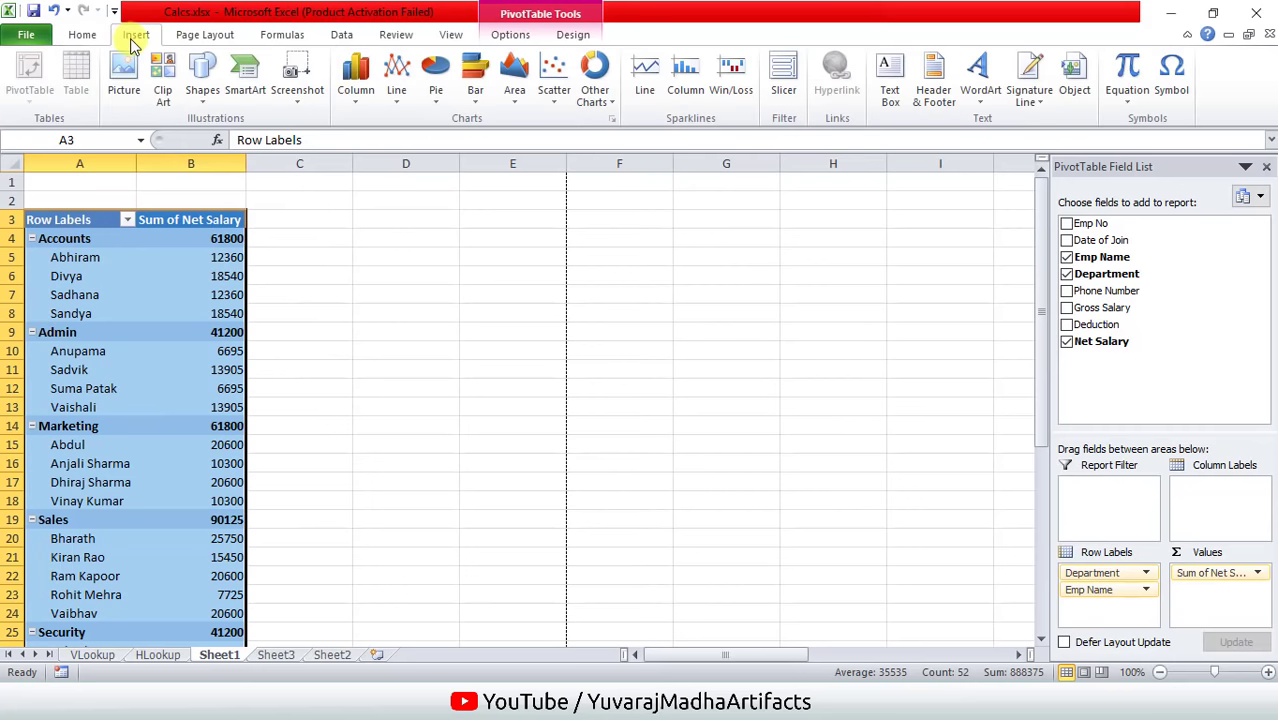
click(371, 102)
click(731, 416)
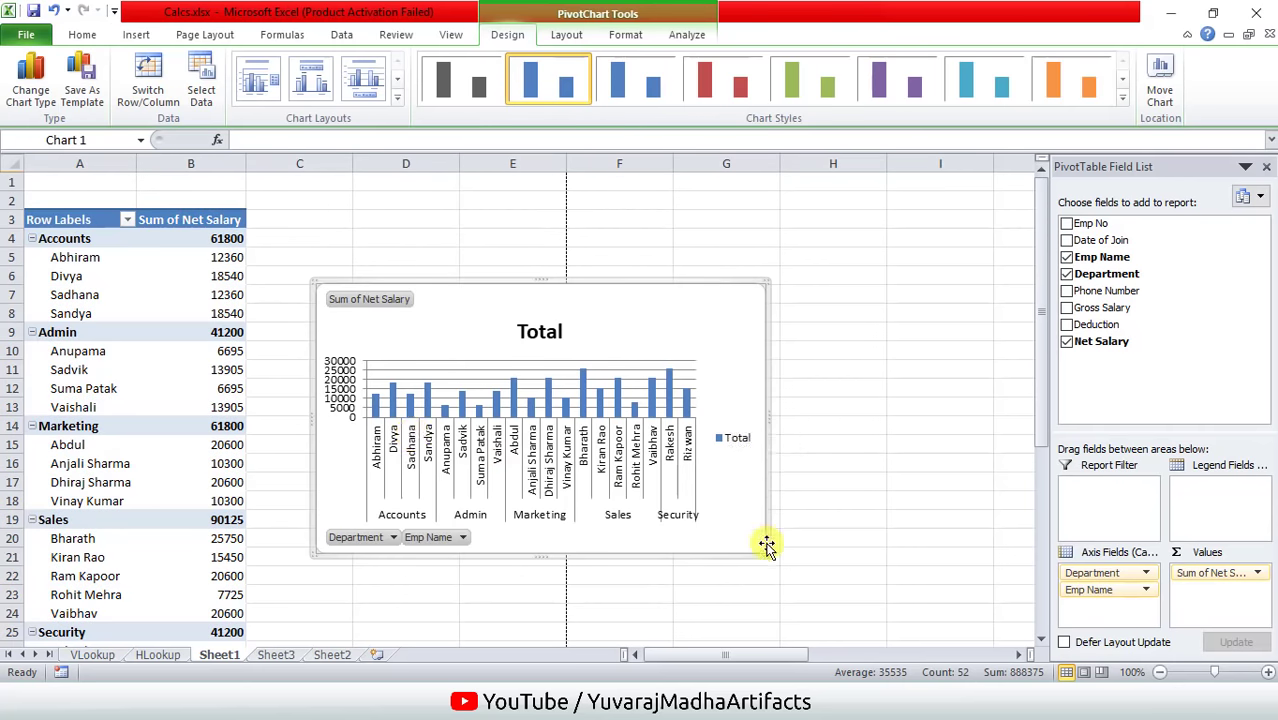
drag(766, 545, 902, 598)
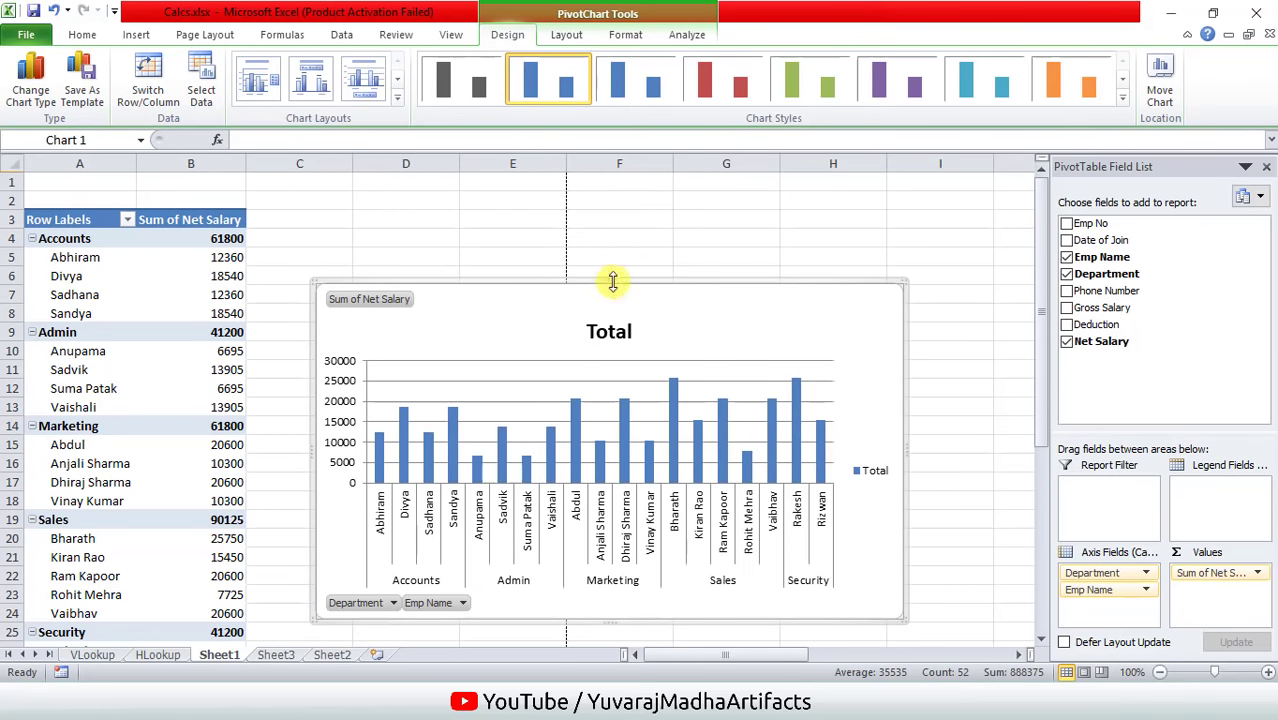
drag(612, 282, 610, 246)
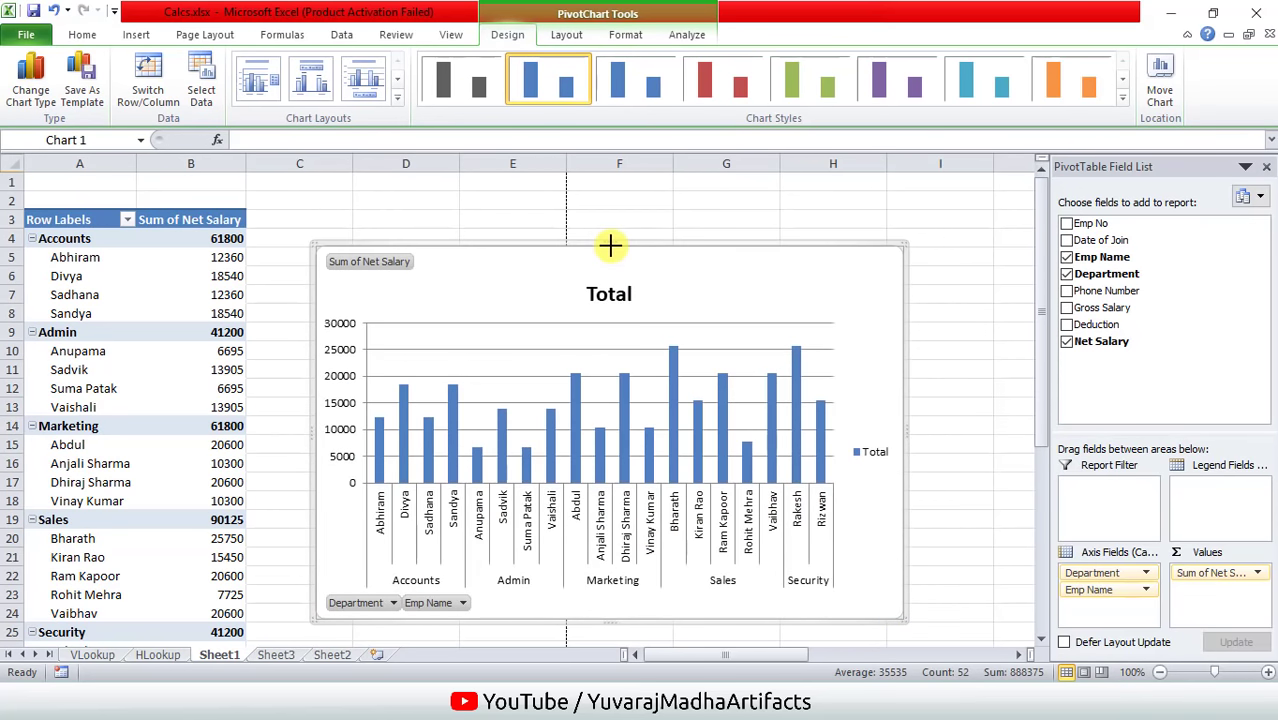
click(392, 603)
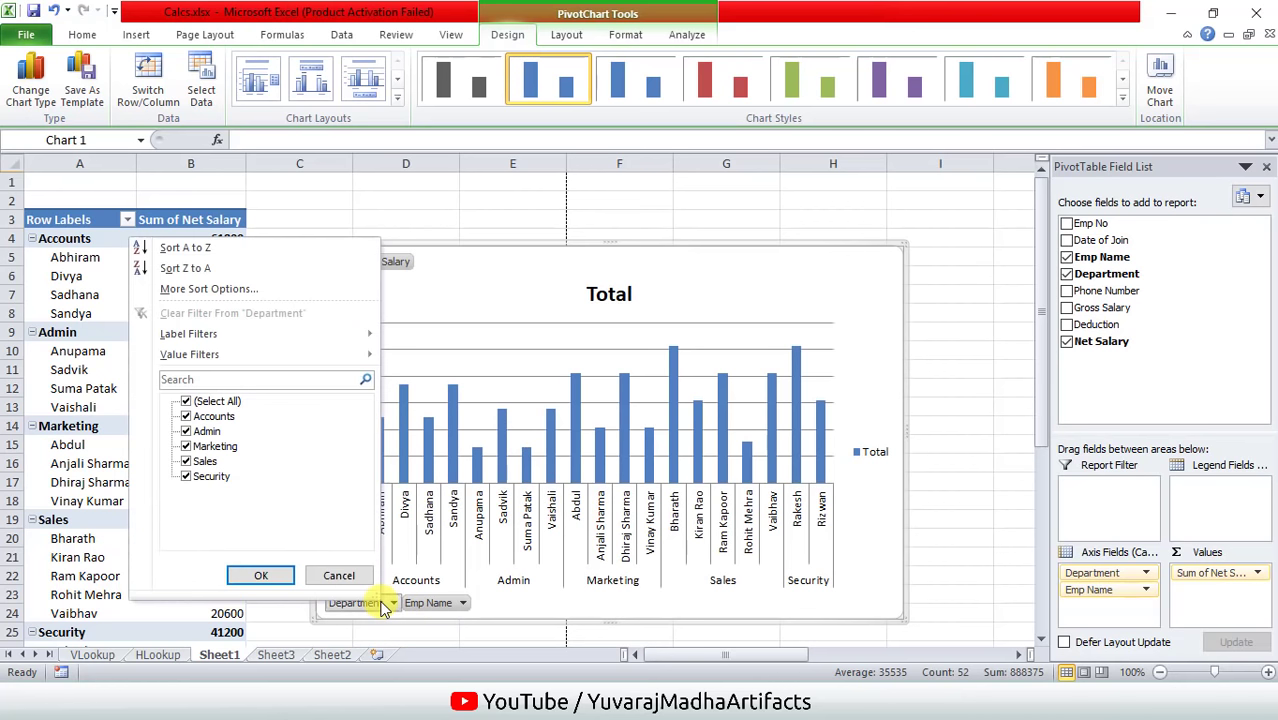
click(452, 606)
click(452, 606)
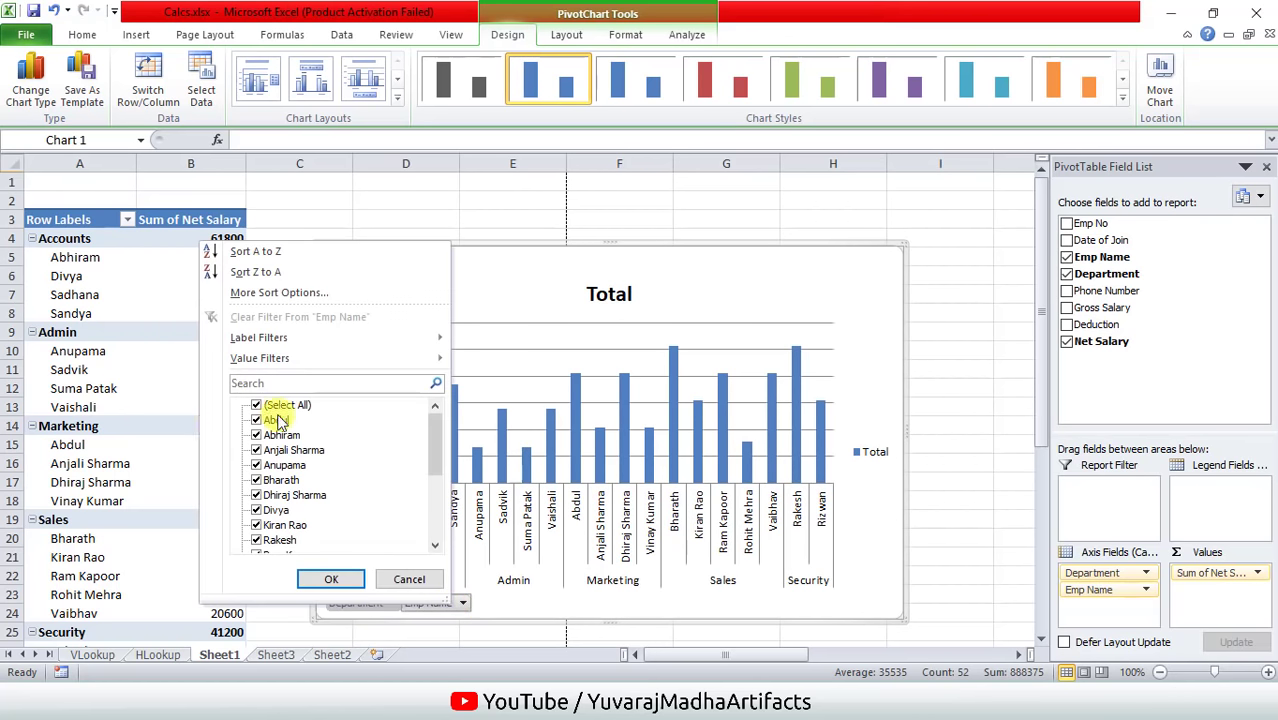
click(257, 406)
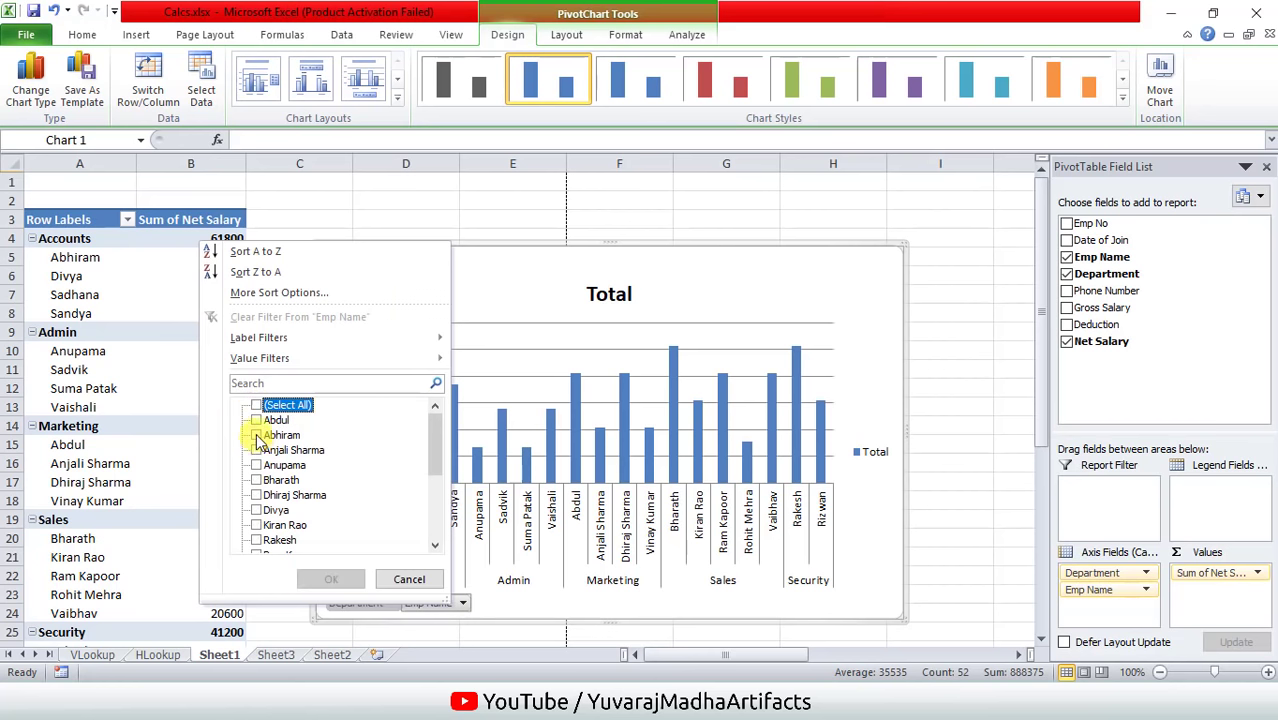
click(257, 436)
click(331, 579)
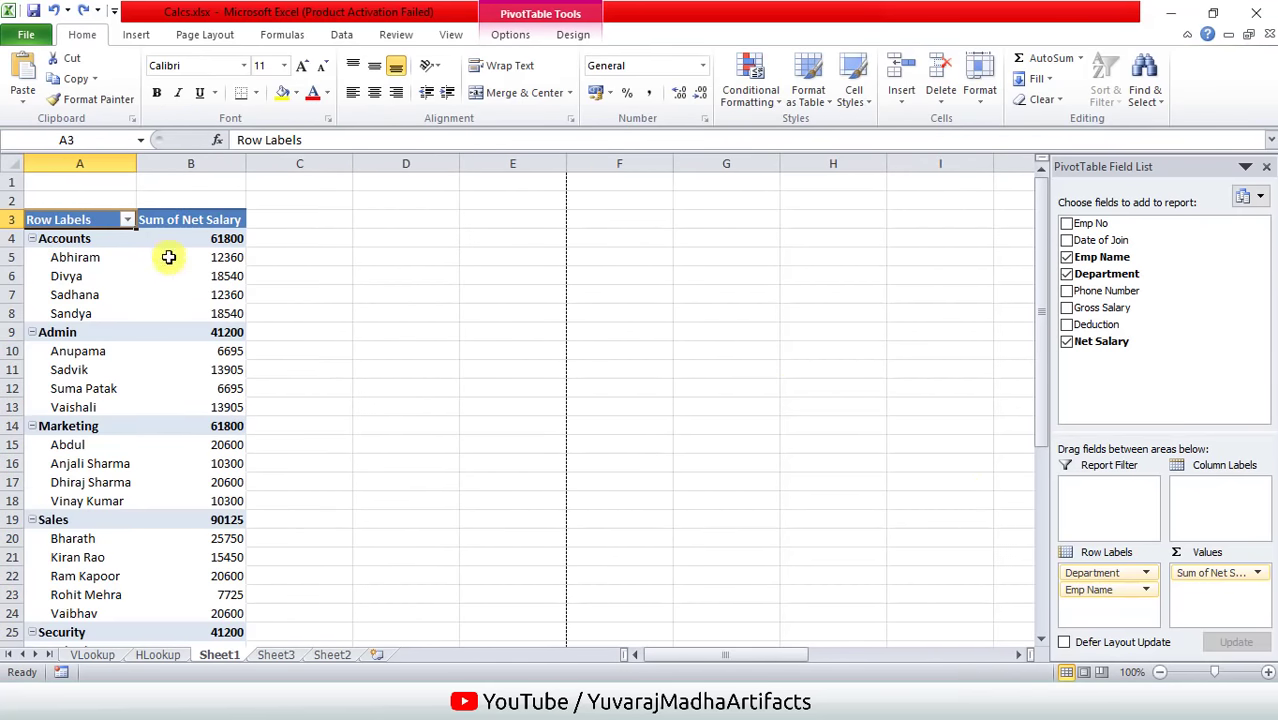
scroll(169, 257, down, 3)
scroll(169, 257, up, 3)
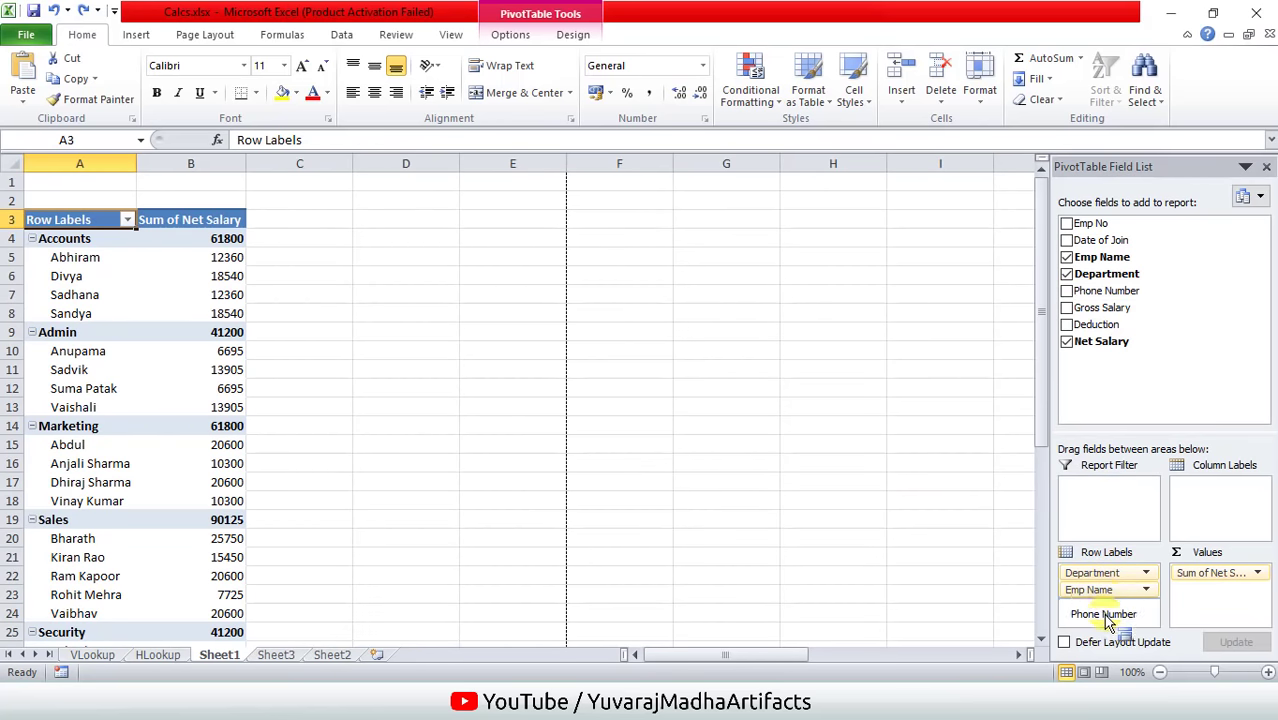
drag(1093, 291, 1107, 618)
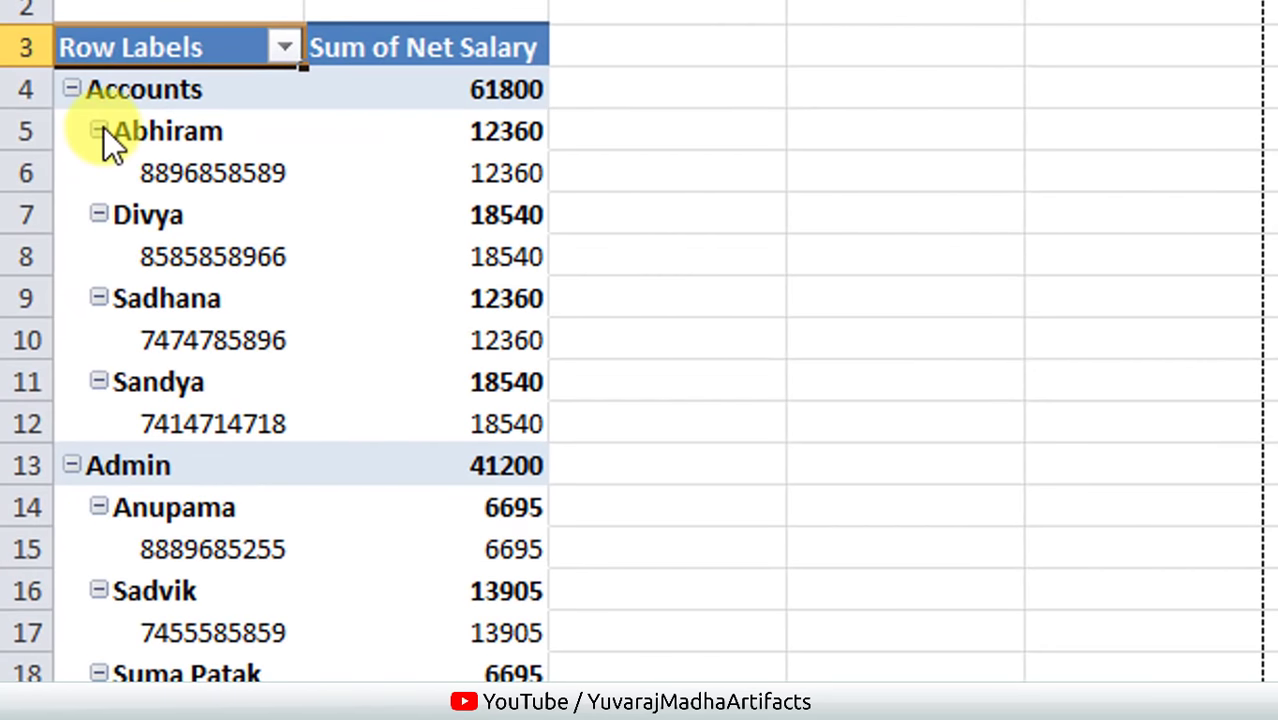
click(101, 130)
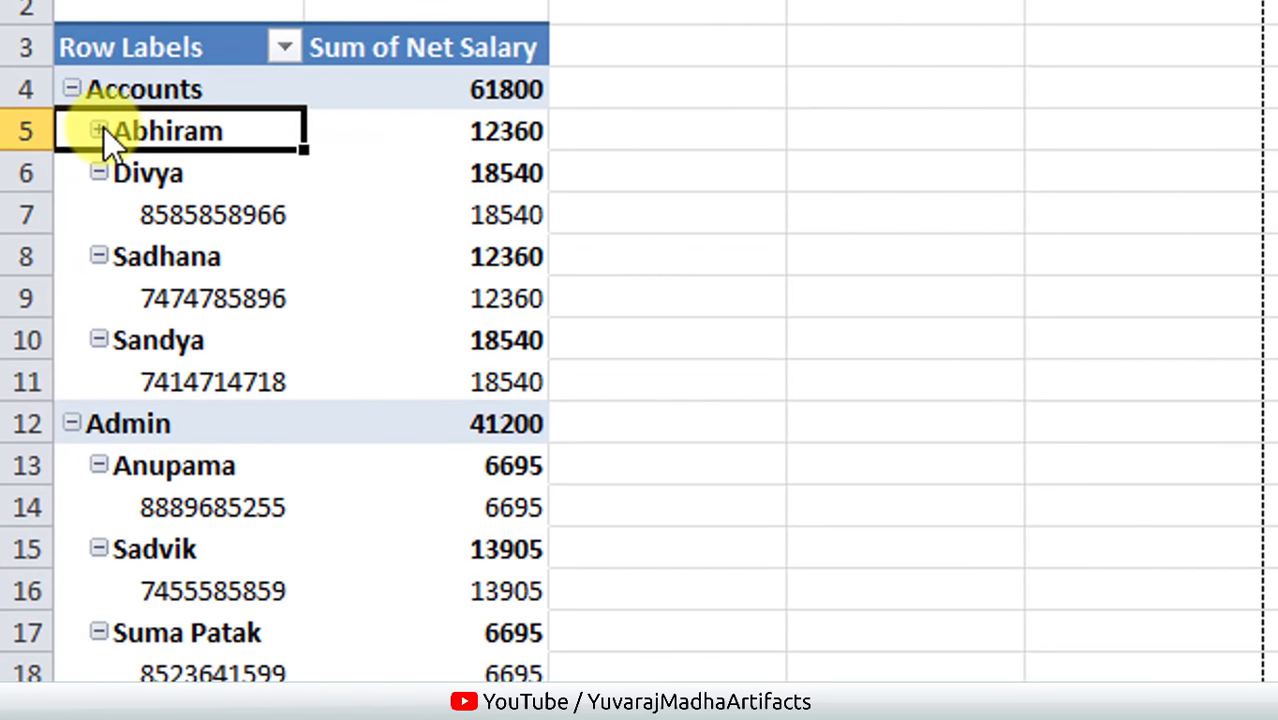
click(97, 173)
click(99, 173)
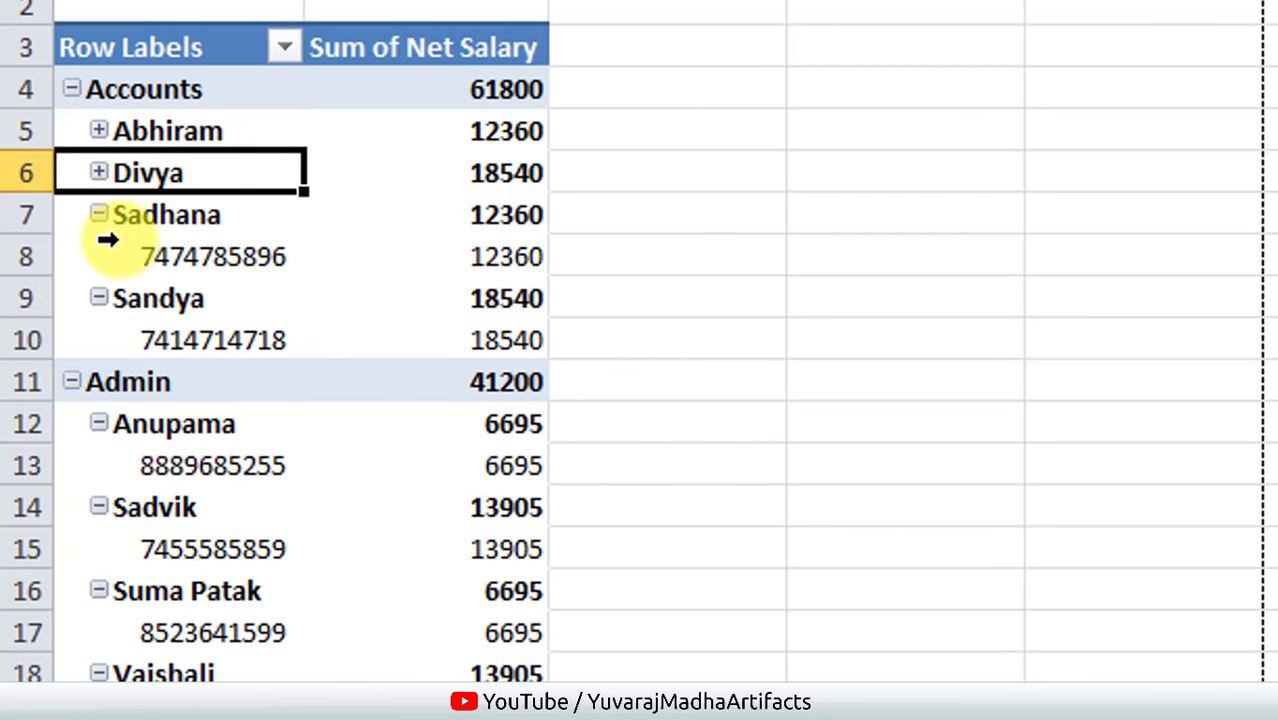
click(102, 214)
click(102, 256)
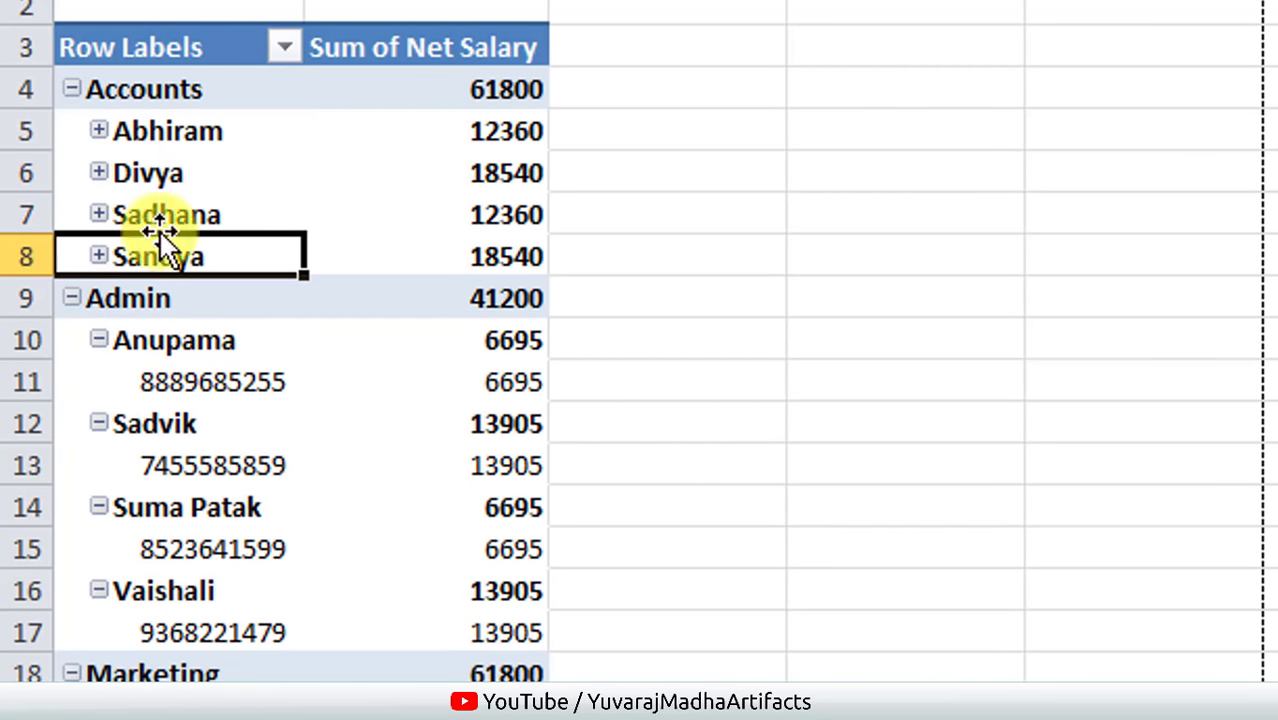
click(99, 131)
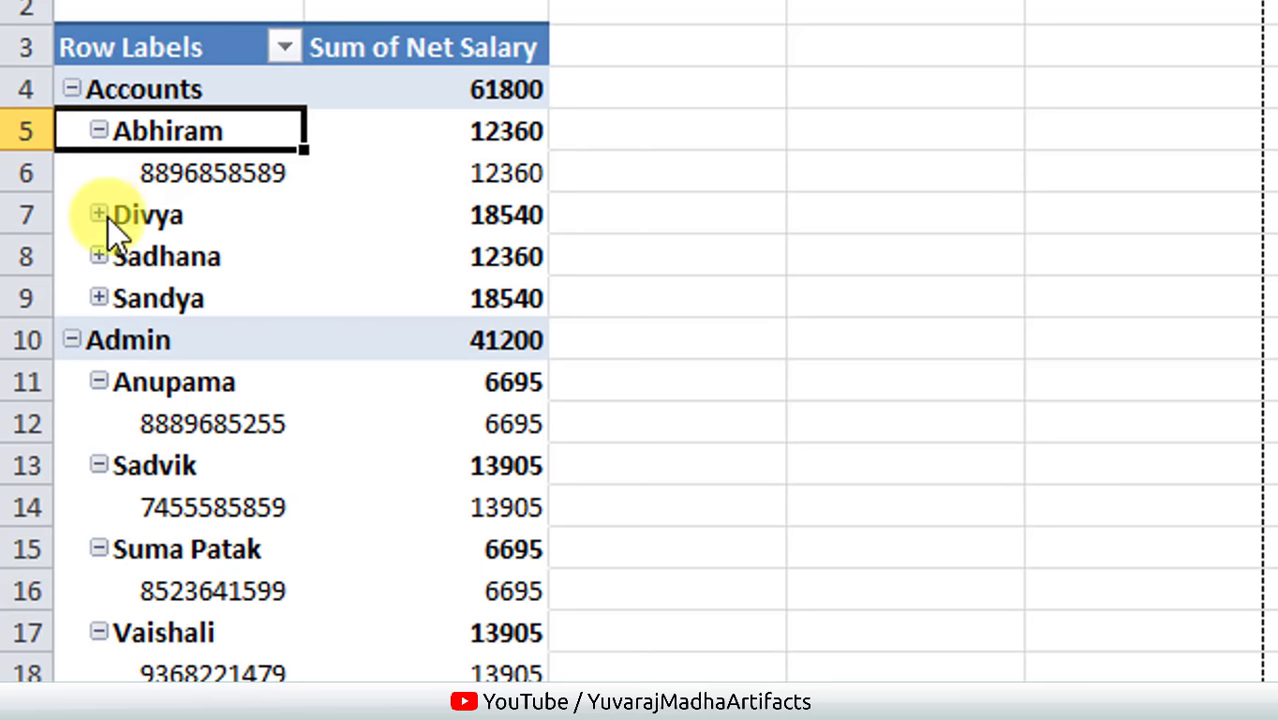
click(99, 215)
click(99, 298)
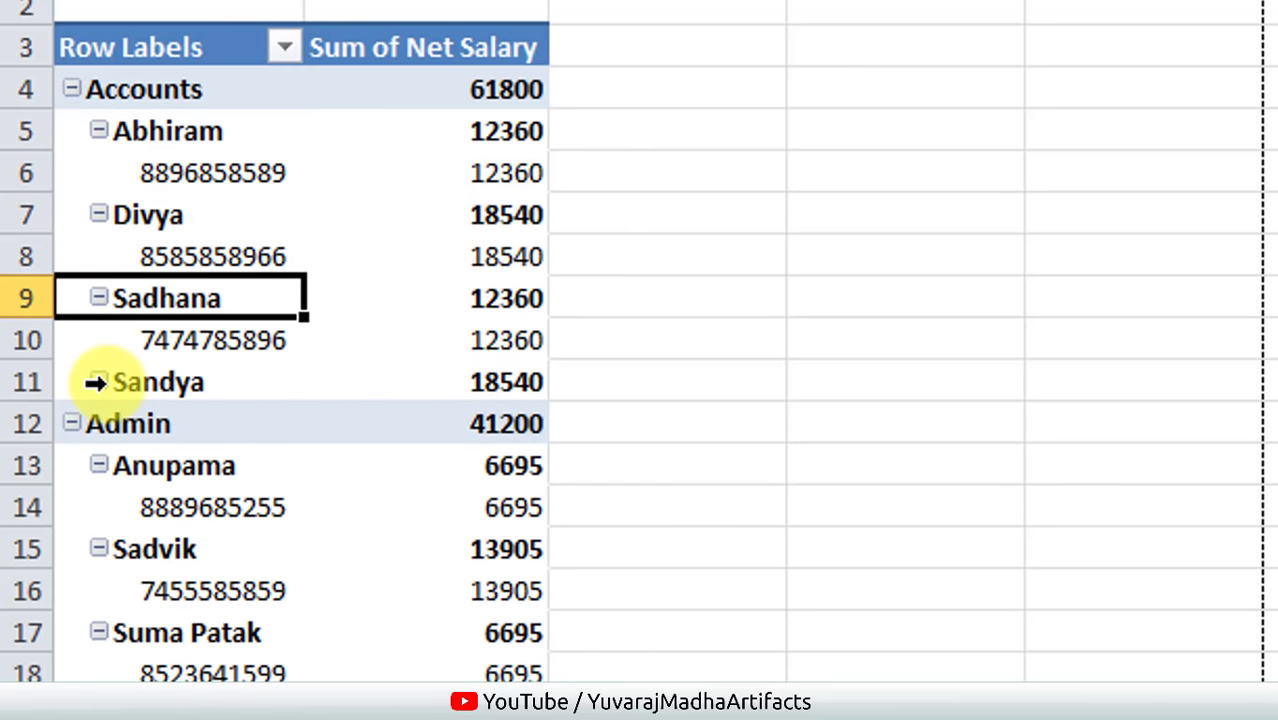
click(99, 381)
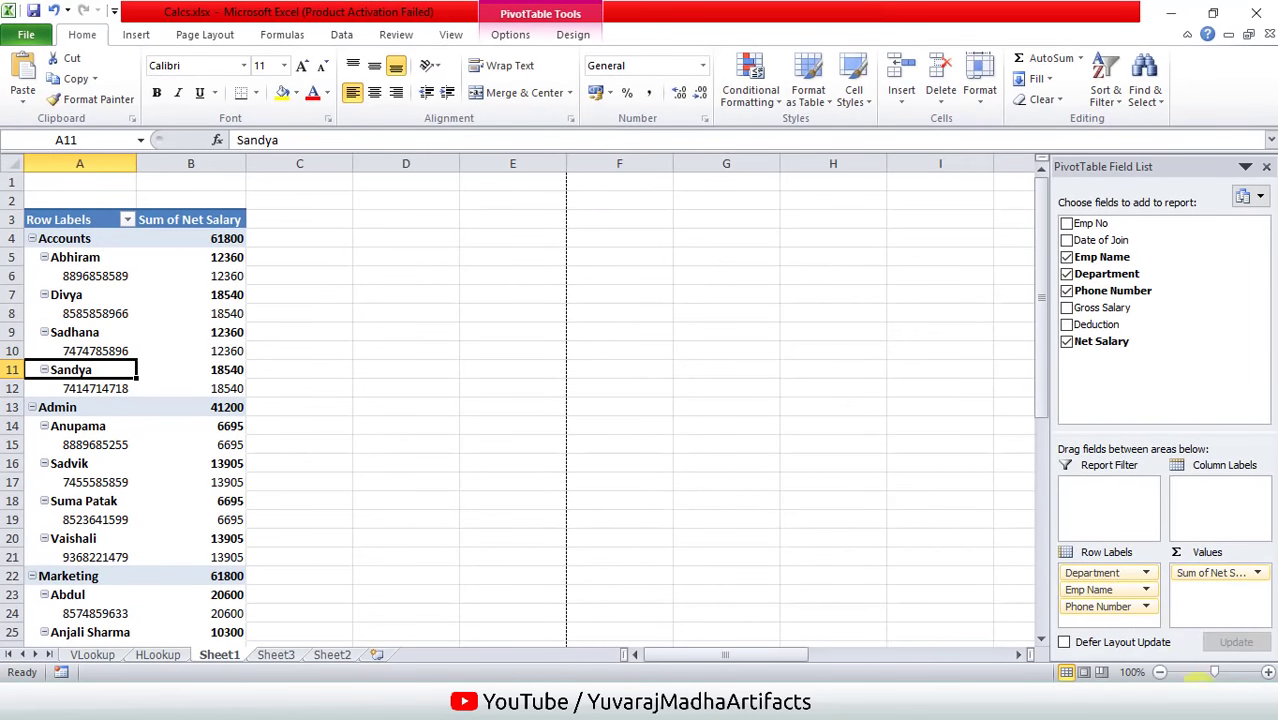
click(1147, 607)
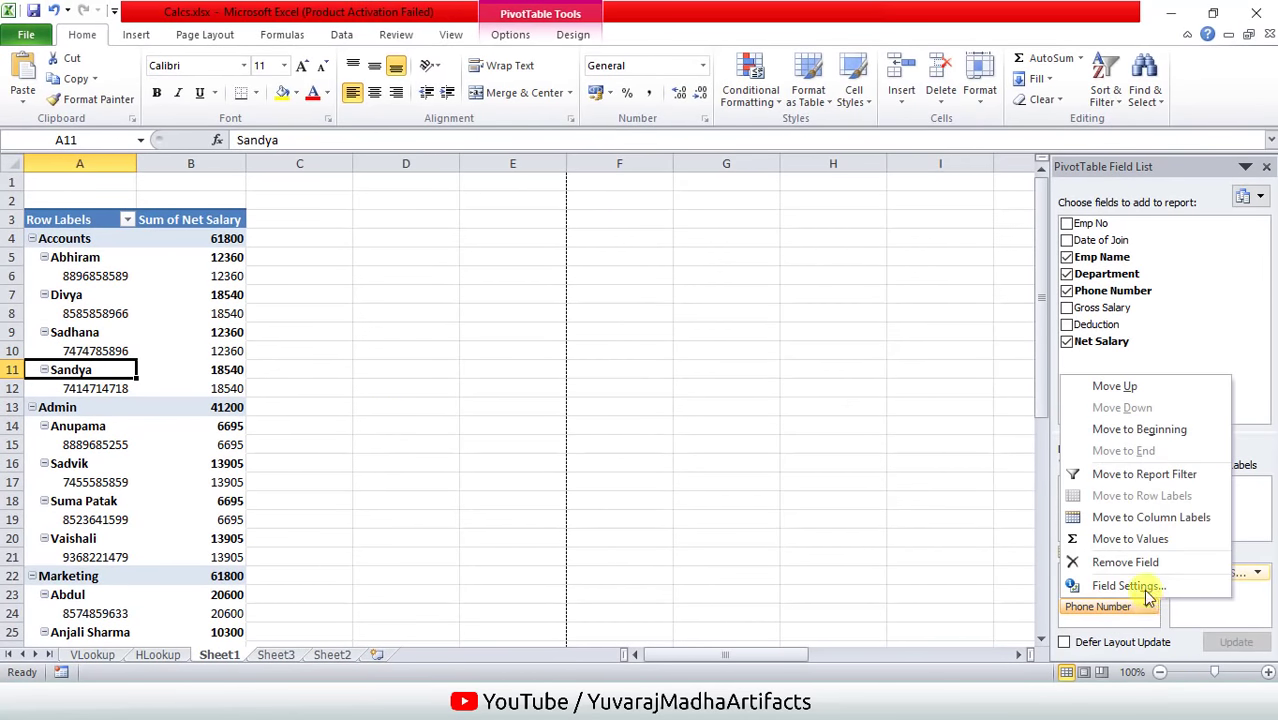
click(1147, 562)
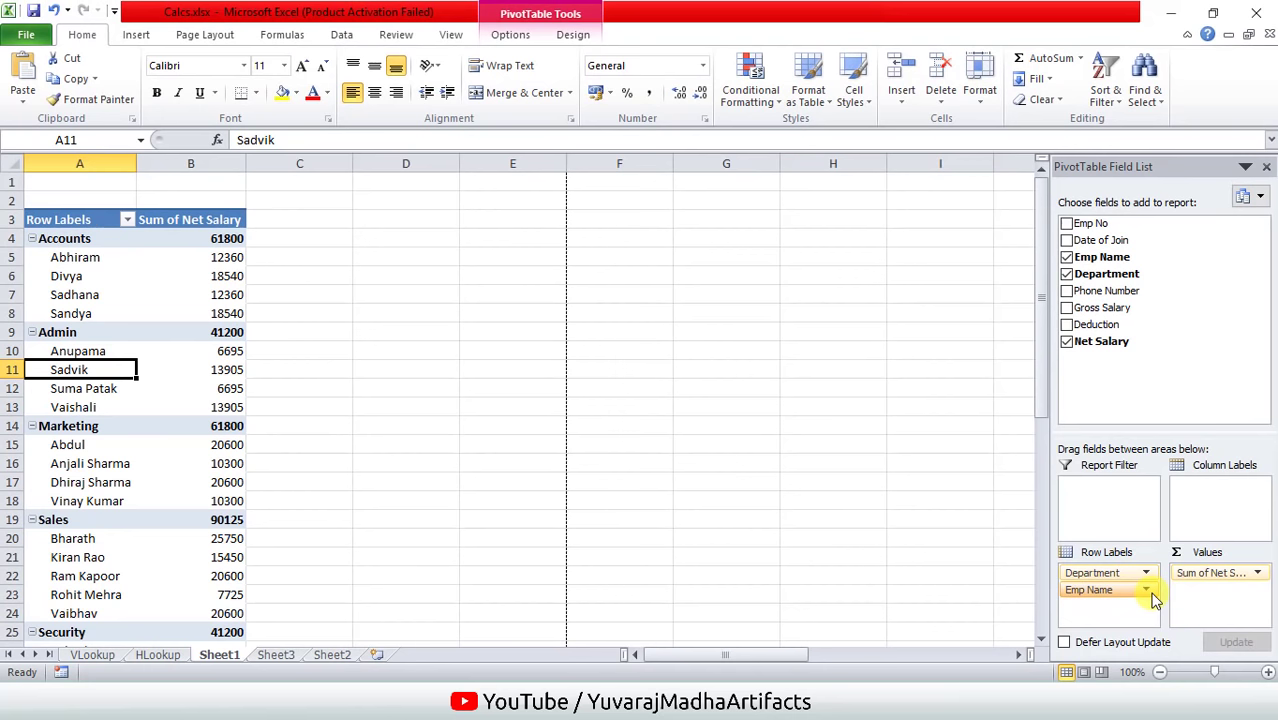
Add Sum of Gross Salary and Sum of Deduction to Values, e.g. Accounts 65400 and 3600.
click(329, 406)
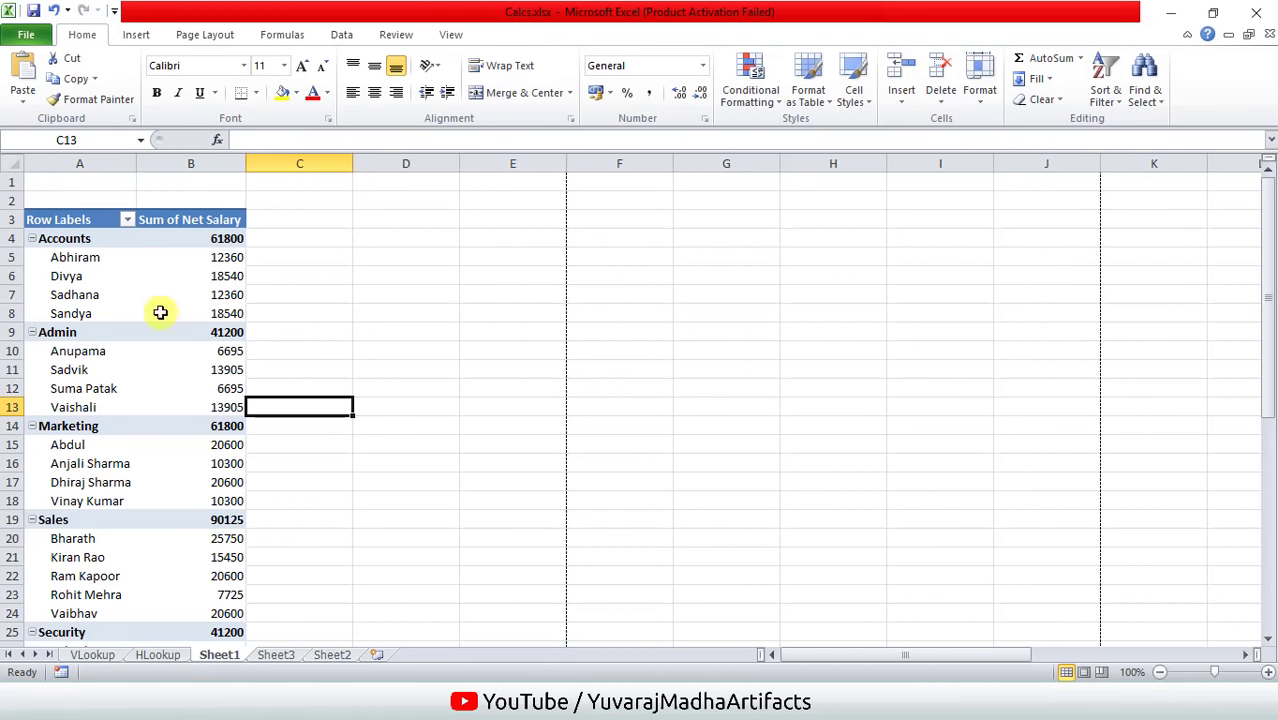
click(158, 408)
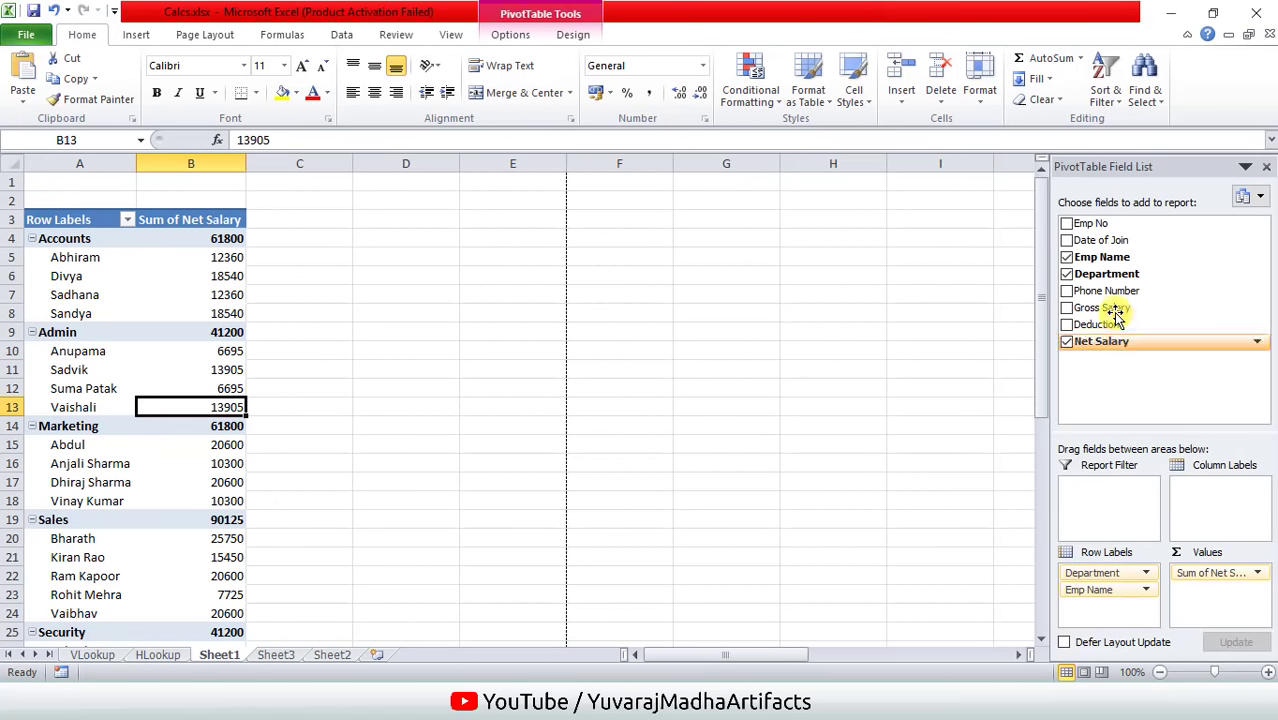
drag(1113, 308, 1190, 595)
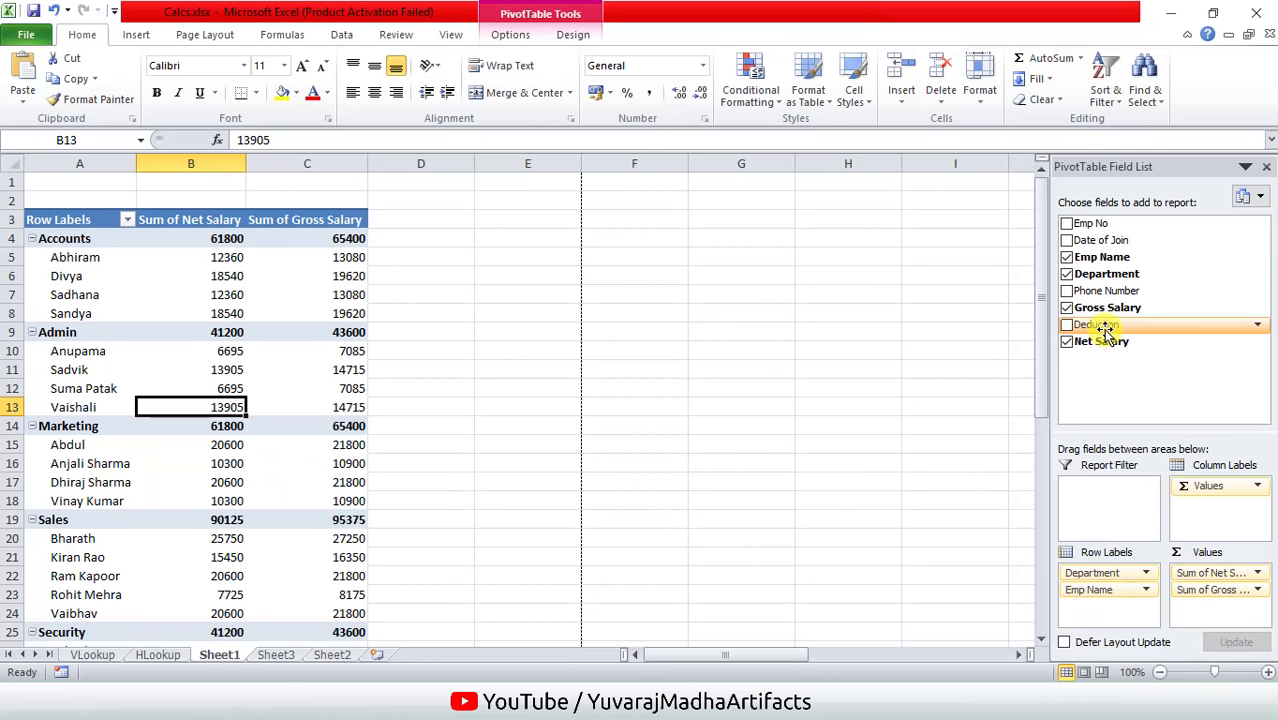
drag(1105, 326, 1215, 608)
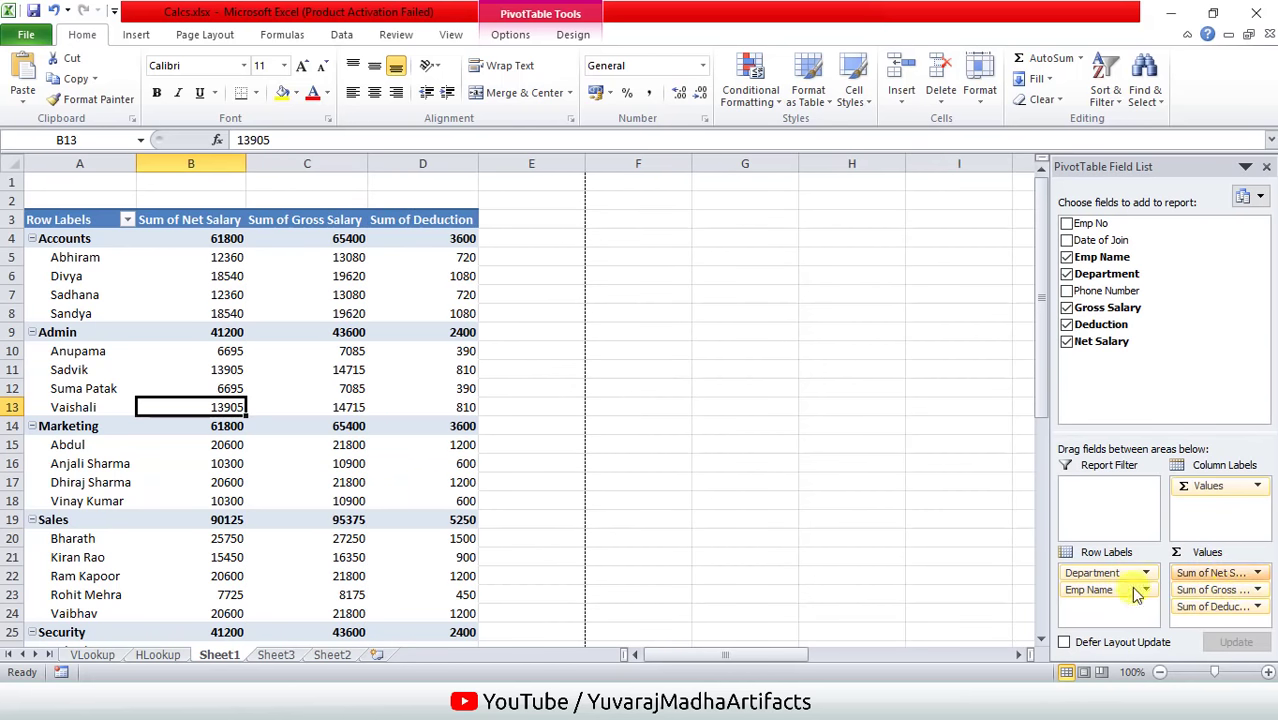
scroll(1108, 524, down, 1)
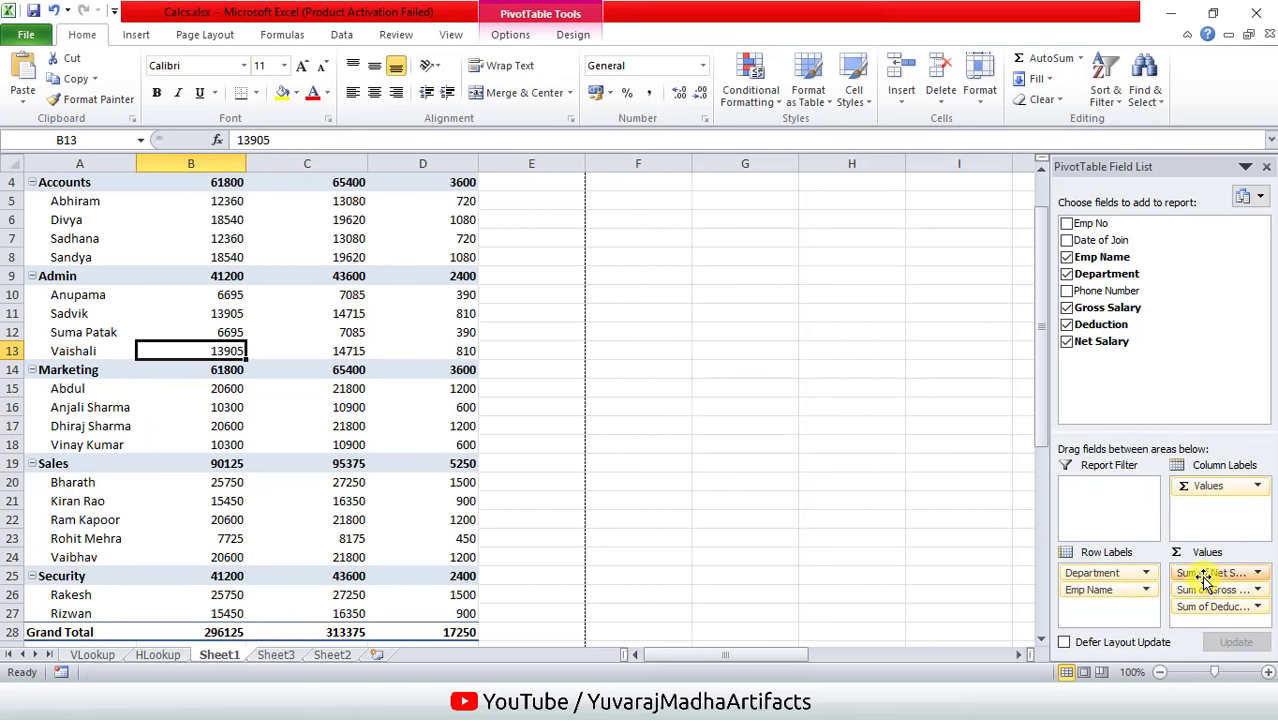
drag(1205, 578, 1214, 620)
scroll(388, 345, up, 1)
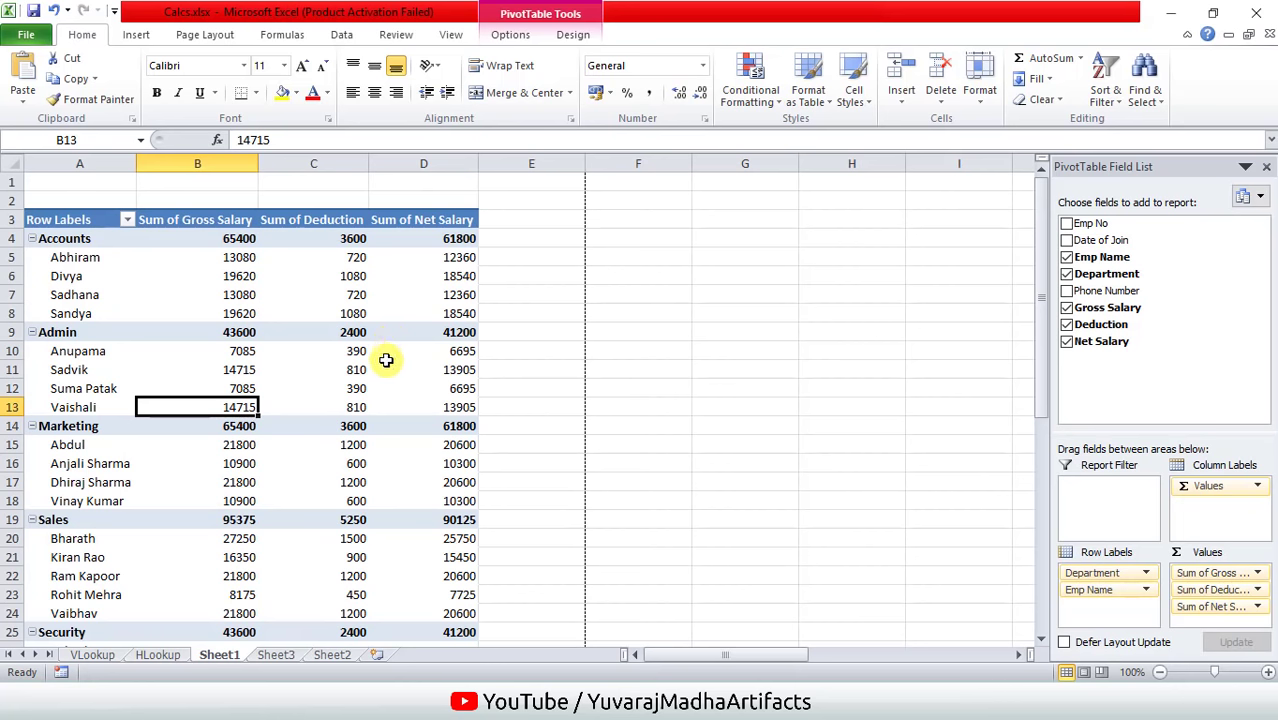
click(205, 164)
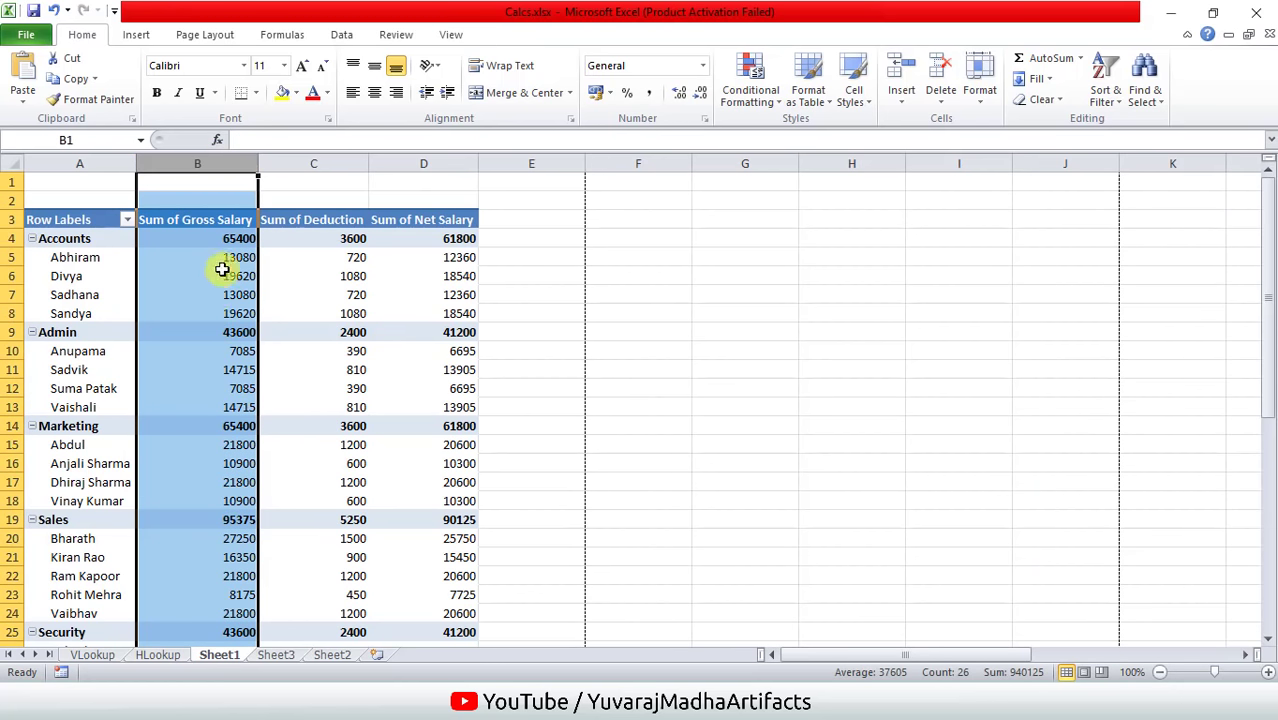
click(222, 264)
click(319, 160)
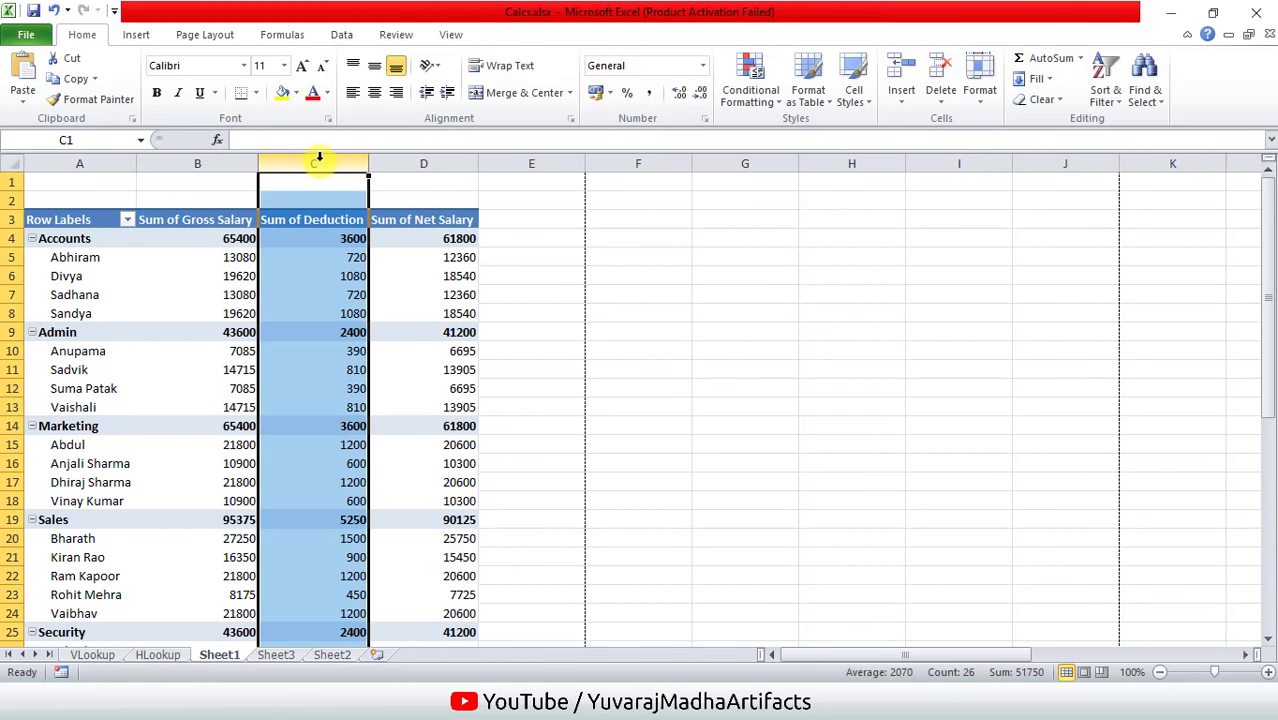
click(438, 162)
click(414, 462)
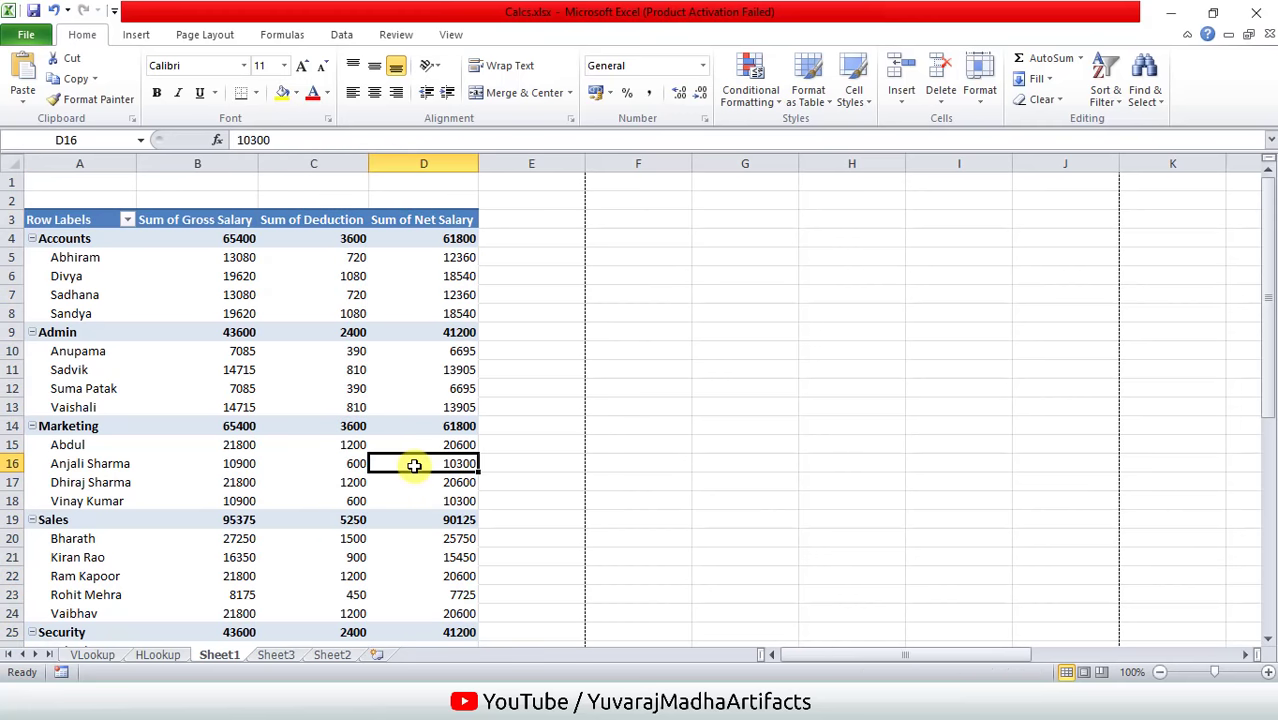
scroll(414, 462, down, 5)
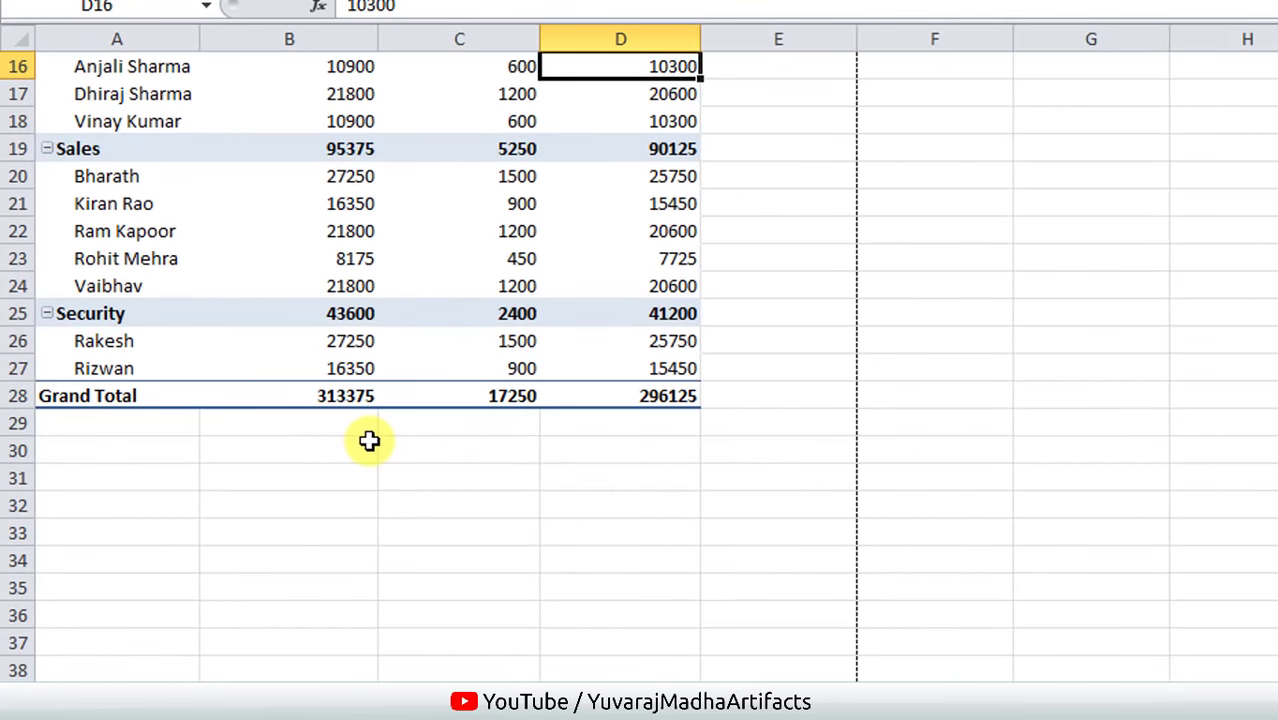
scroll(200, 458, up, 2)
click(316, 564)
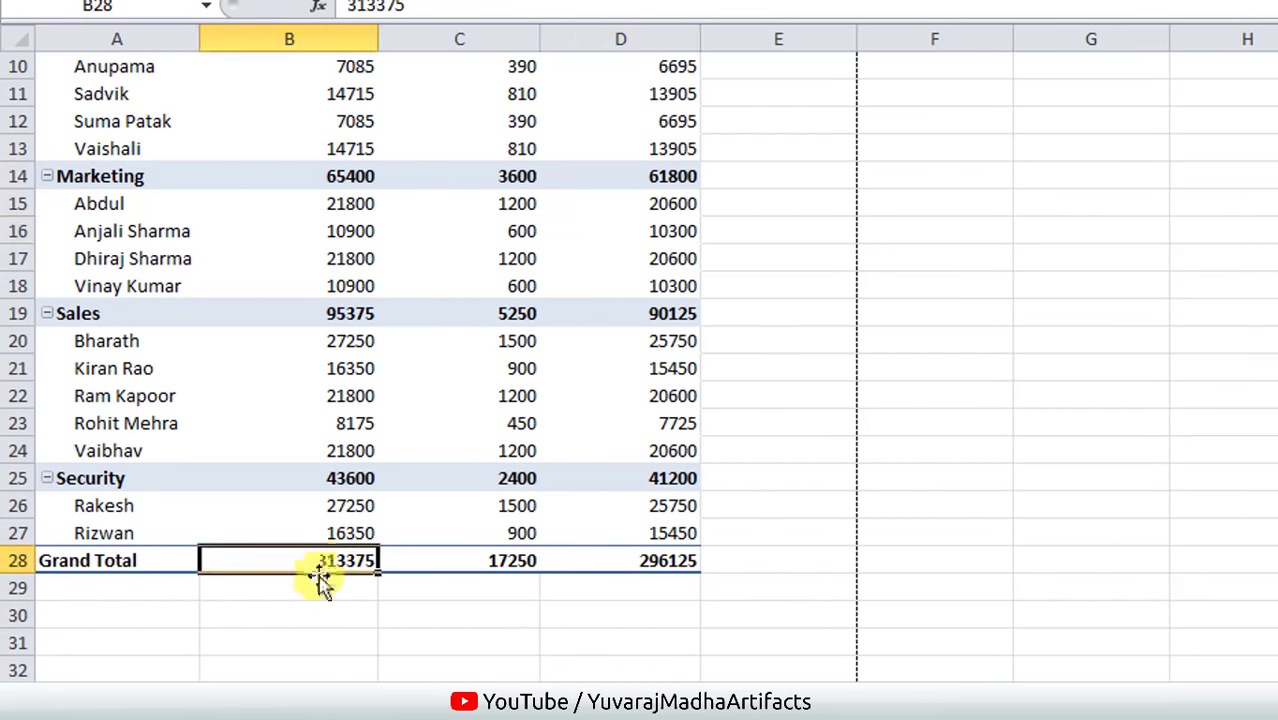
click(498, 560)
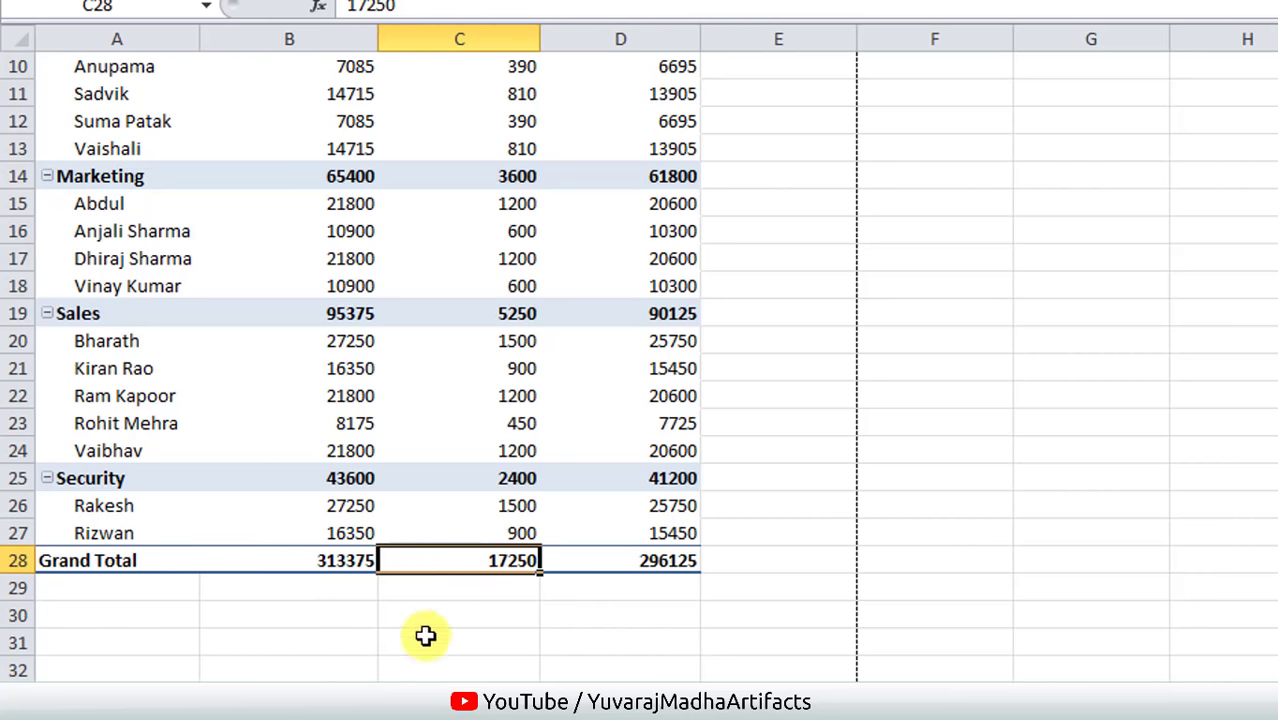
click(636, 560)
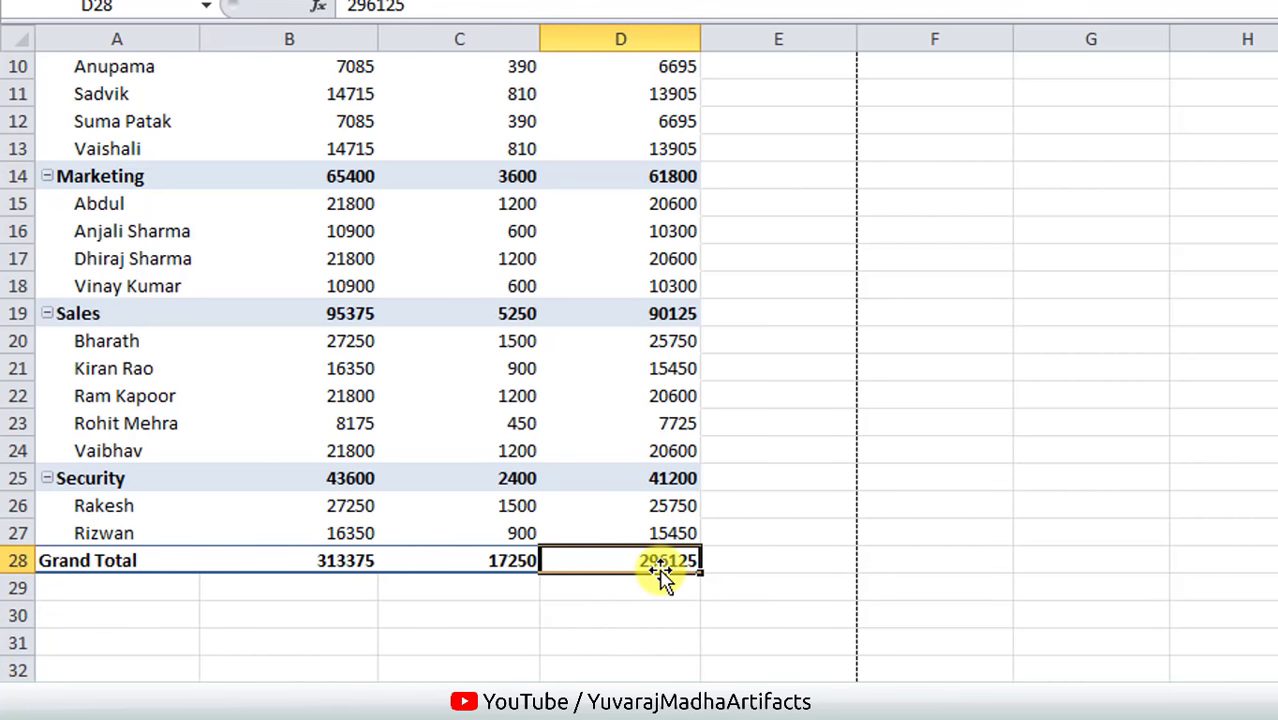
scroll(660, 568, up, 3)
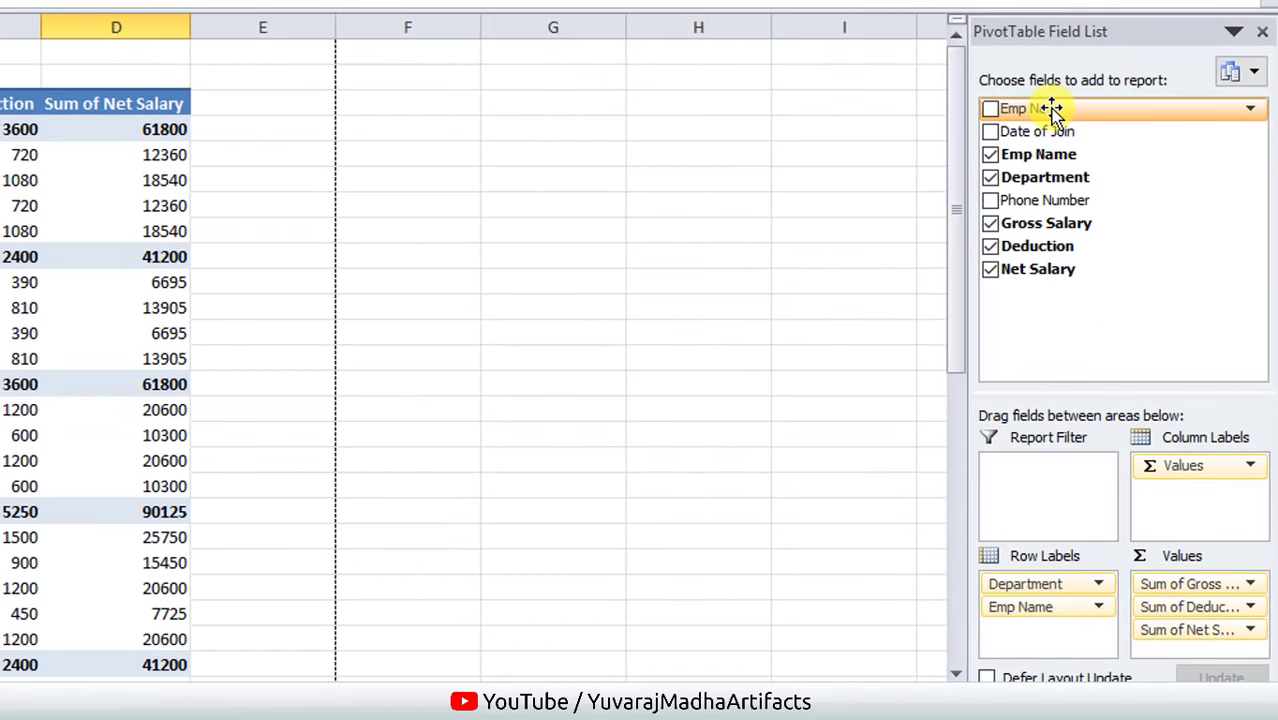
Put Emp No in the Report Filter area, showing (All) above the pivot table.
drag(1147, 227, 1125, 434)
drag(1066, 395, 1061, 502)
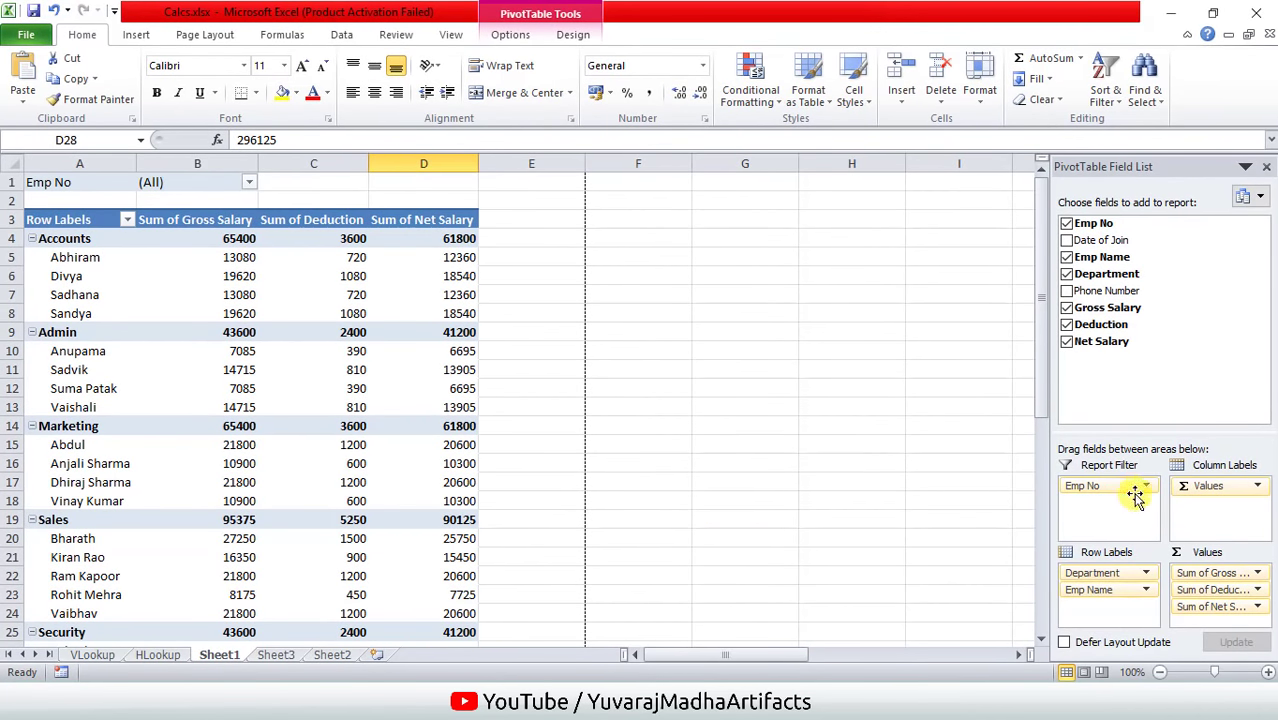
click(249, 182)
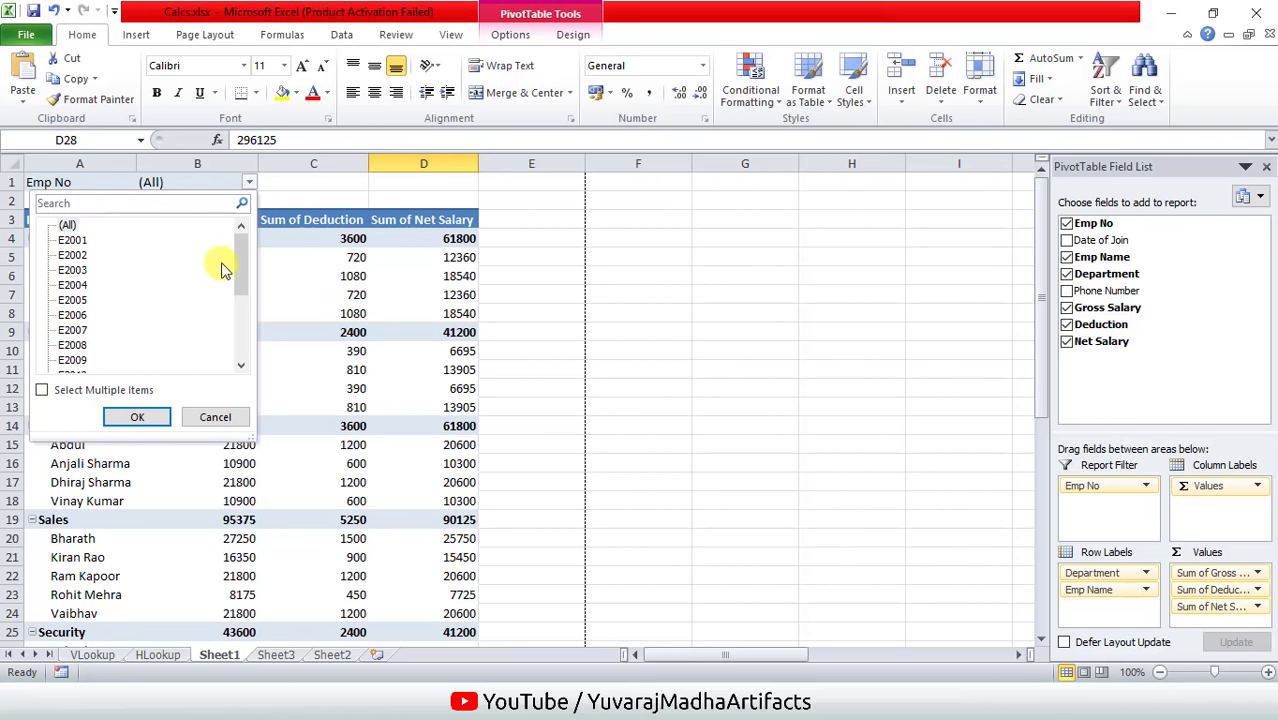
mouse_move(238, 265)
mouse_down()
mouse_move(232, 321)
mouse_move(241, 228)
mouse_up()
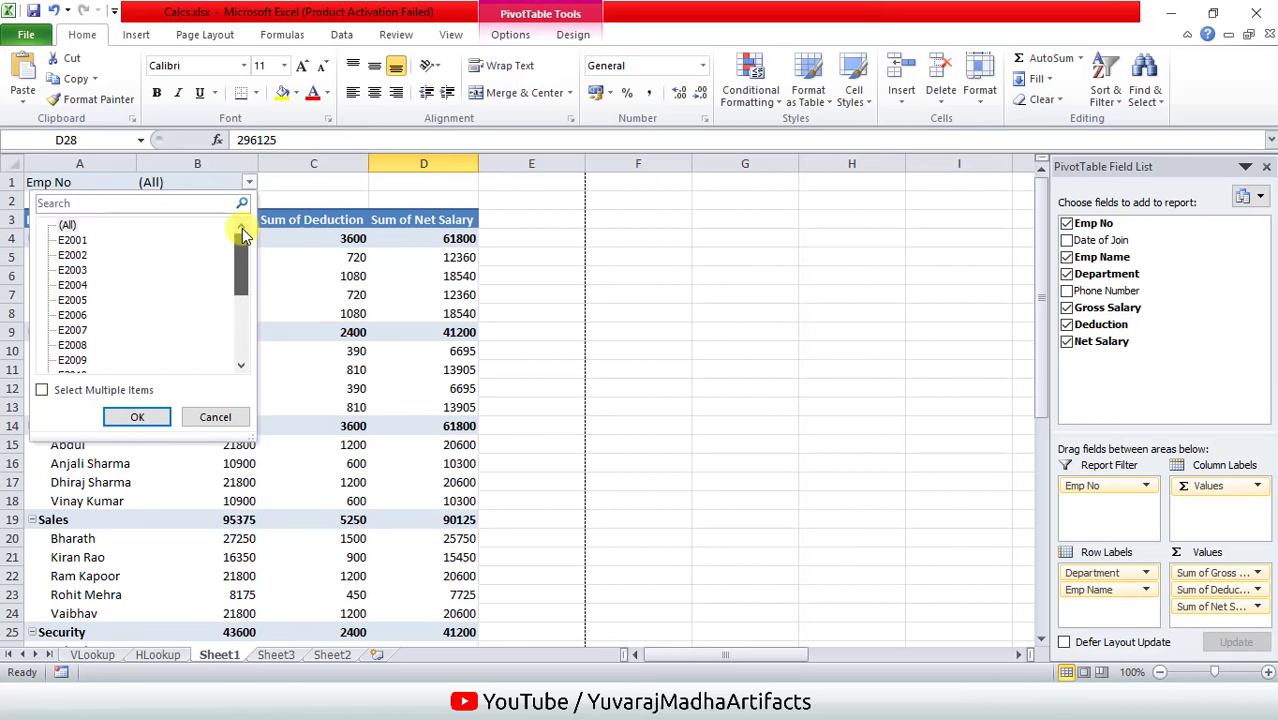
click(76, 256)
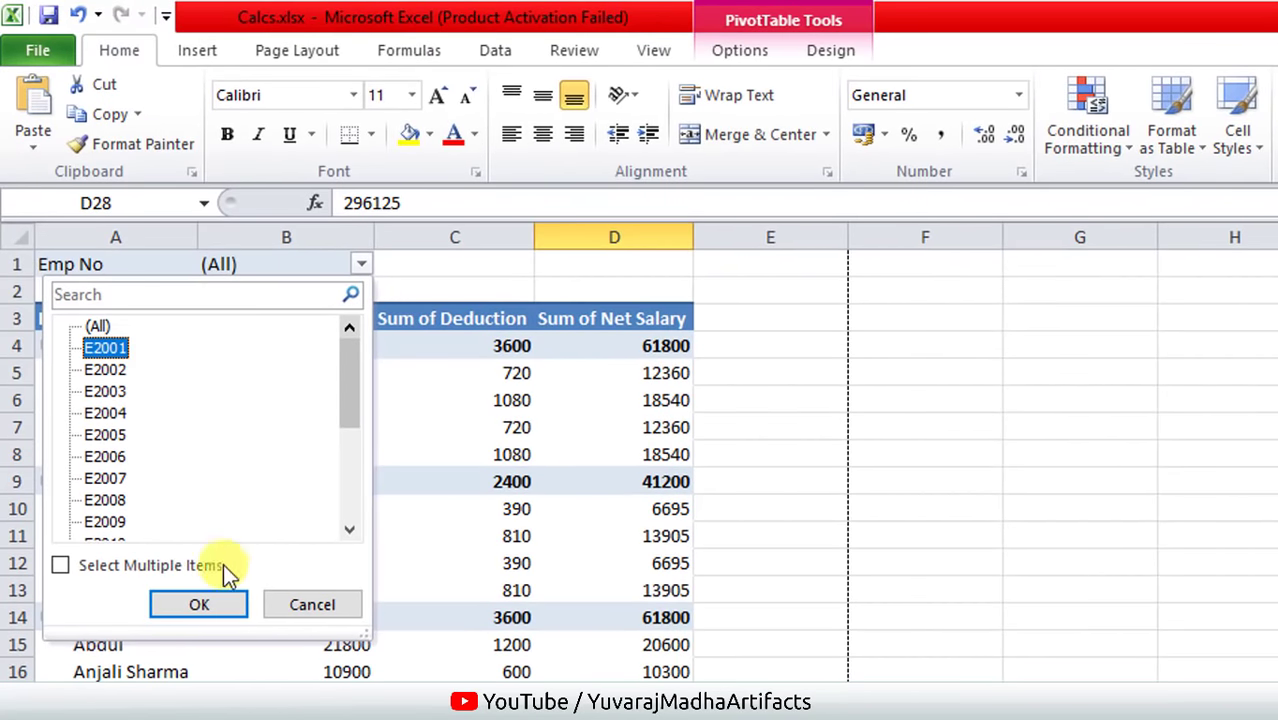
click(199, 604)
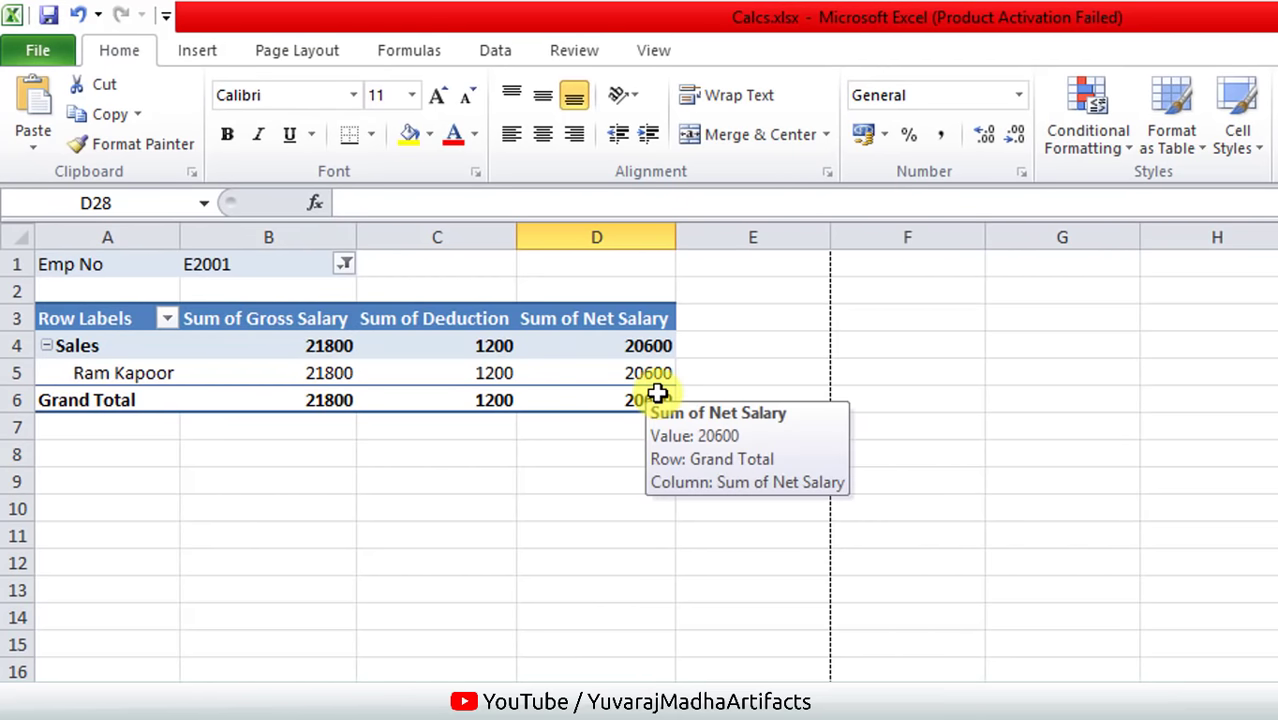
click(344, 264)
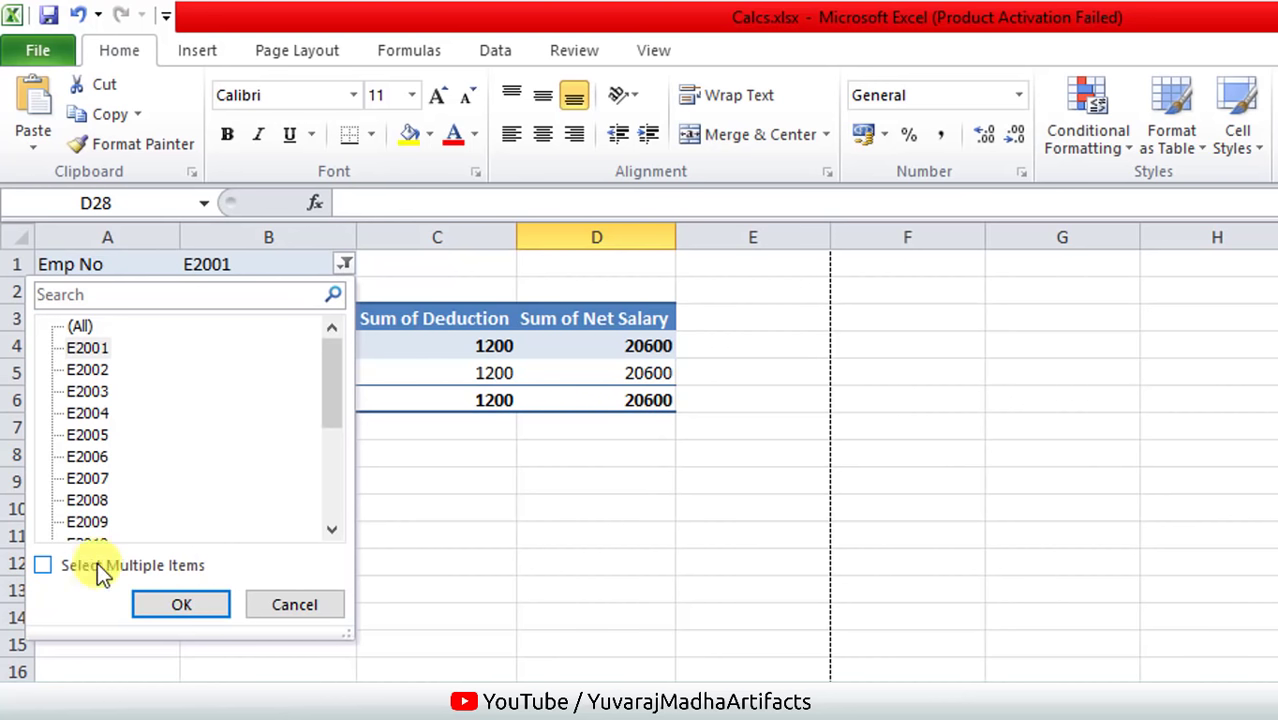
click(44, 566)
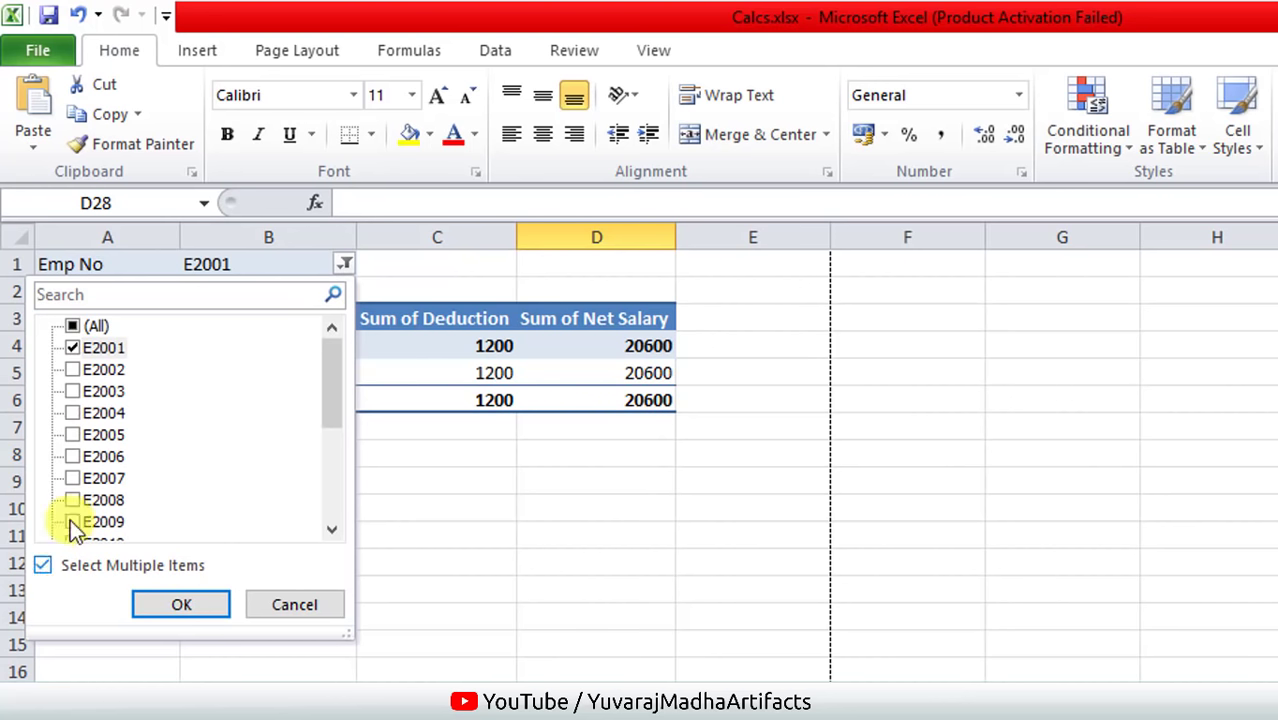
click(77, 392)
click(77, 412)
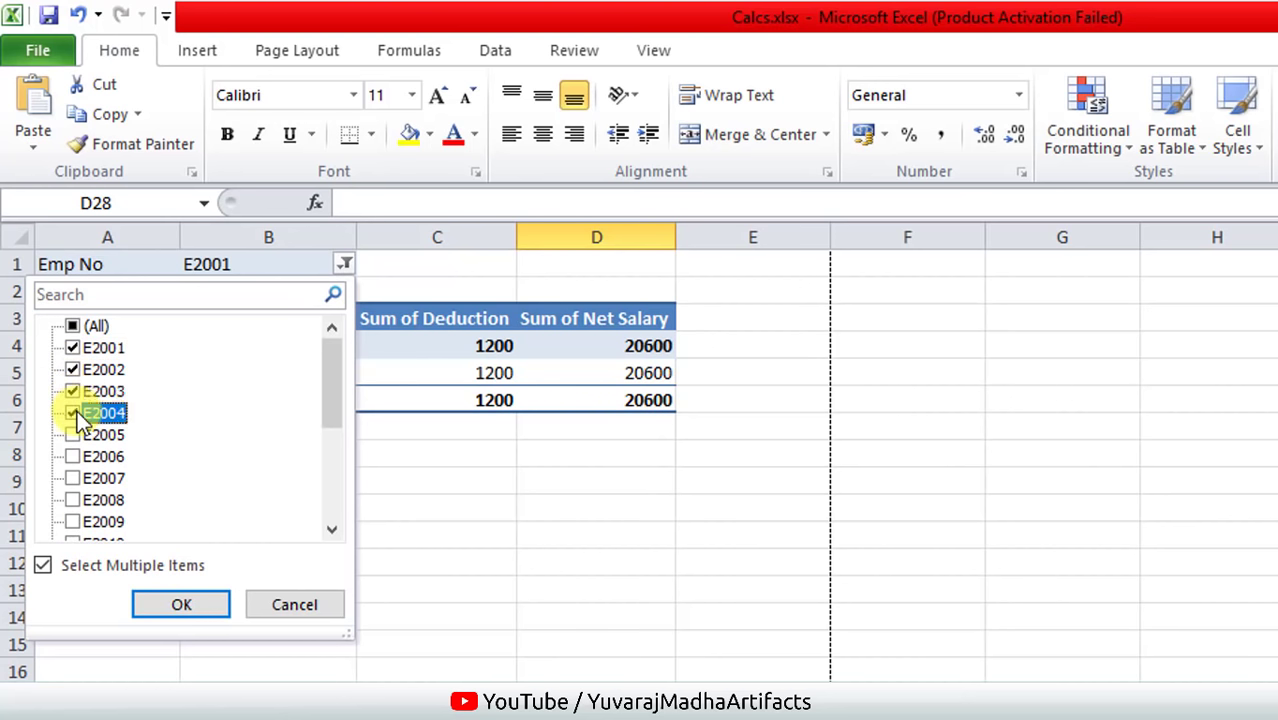
click(215, 603)
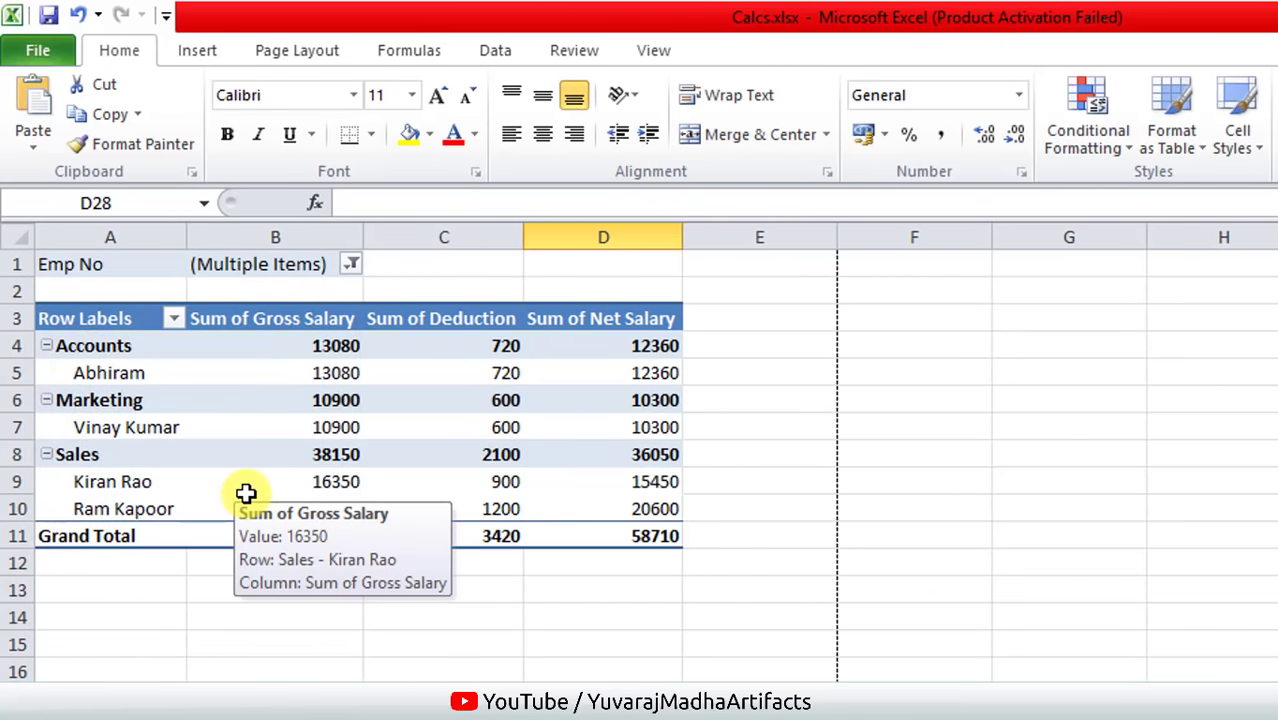
click(350, 266)
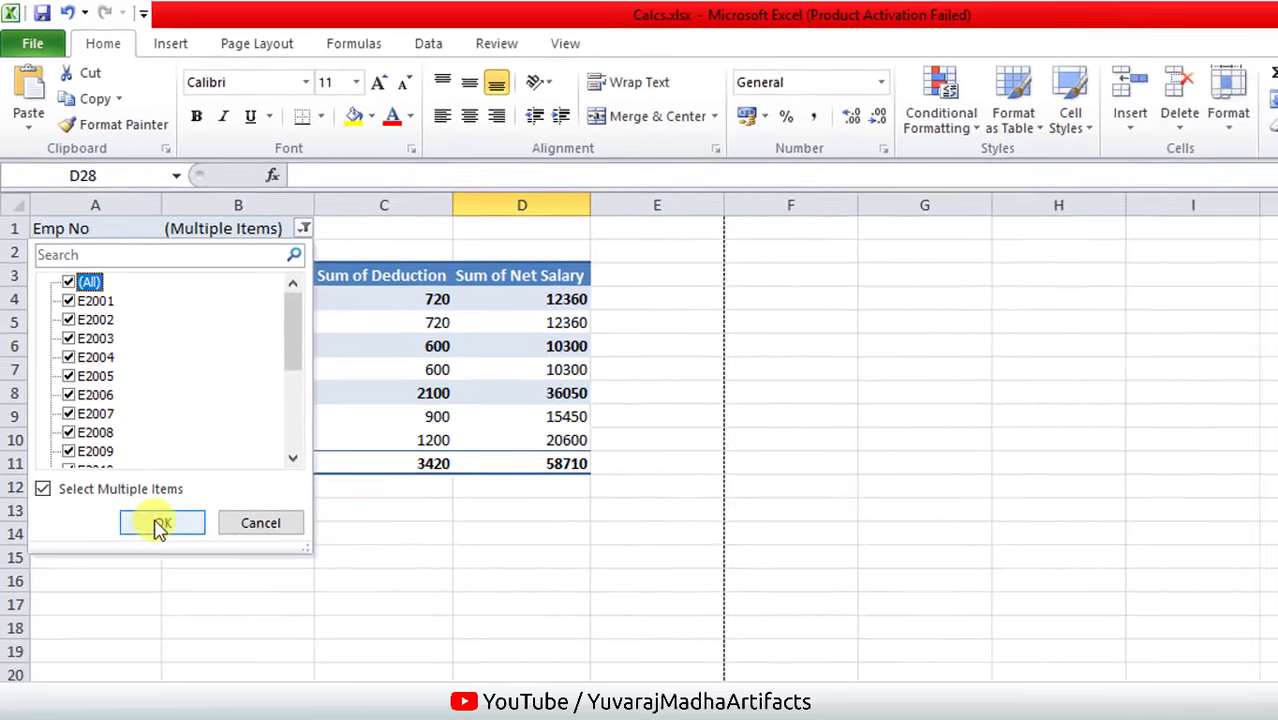
click(188, 604)
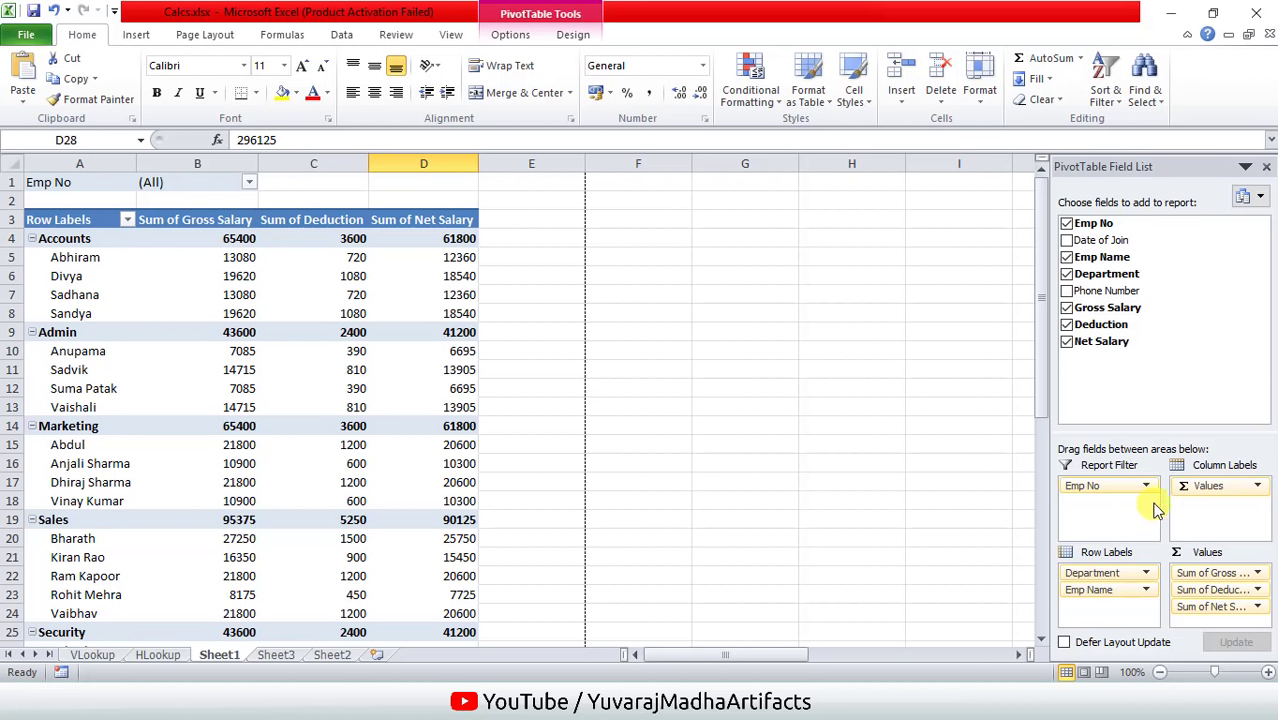
Remove Emp No from the report filter and make Department the report filter instead of a row field.
click(1147, 487)
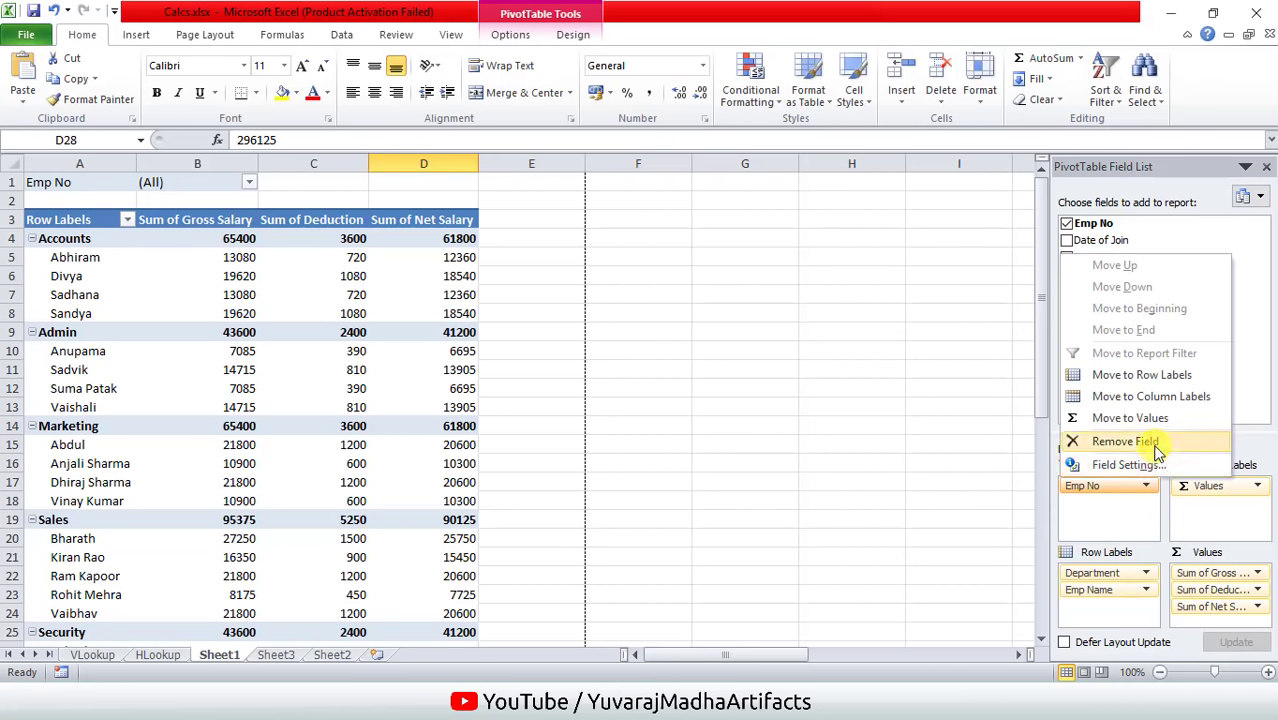
click(1125, 441)
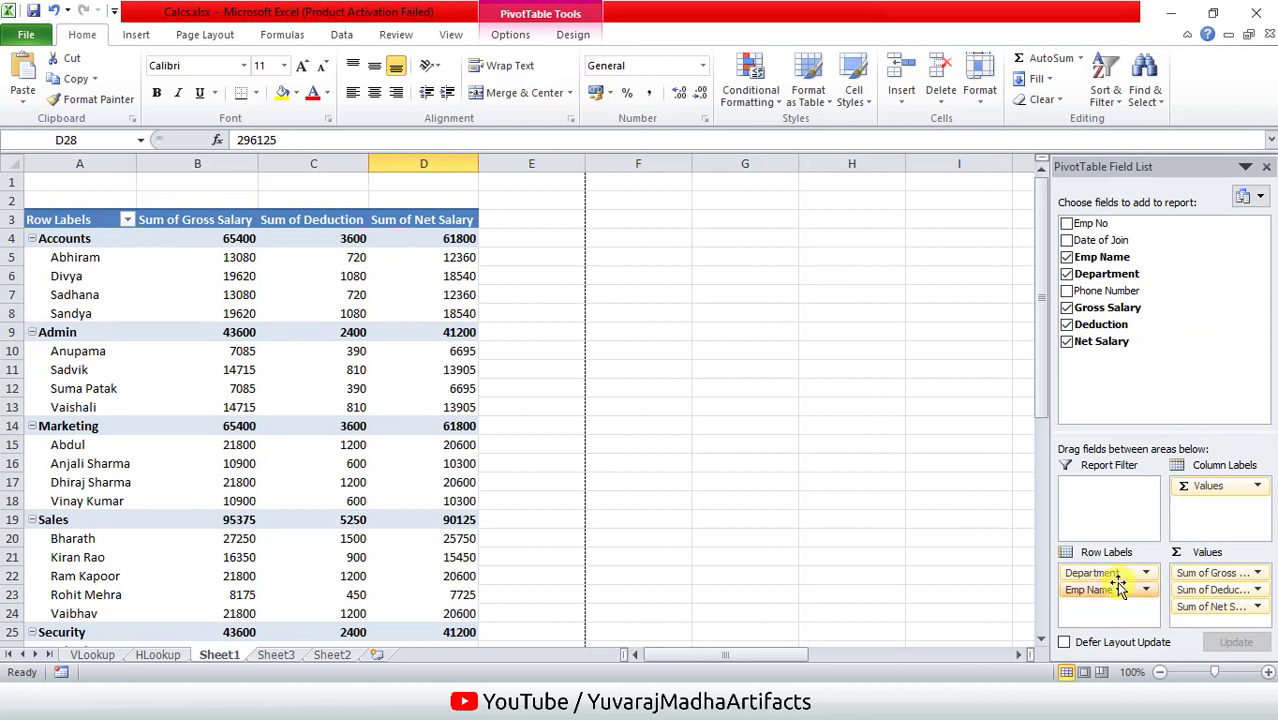
drag(1110, 575, 1108, 497)
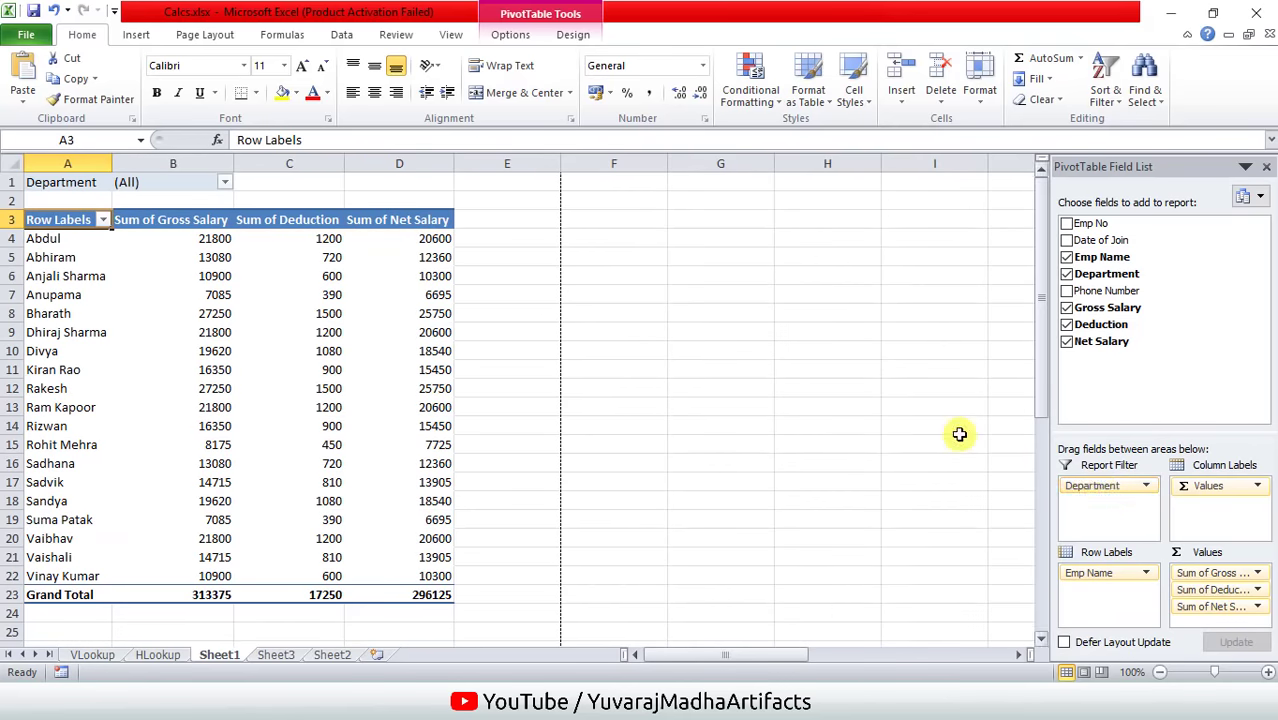
Select the column of employee names in the flattened pivot table.
click(295, 427)
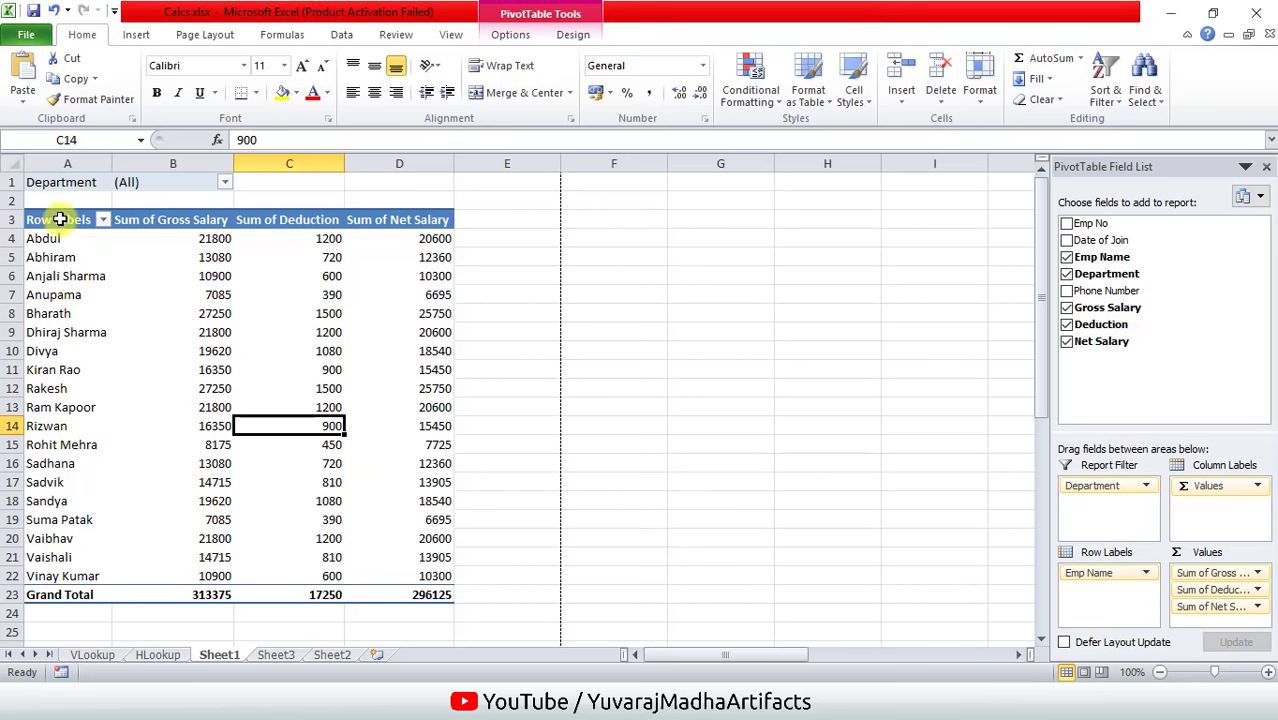
drag(57, 219, 89, 592)
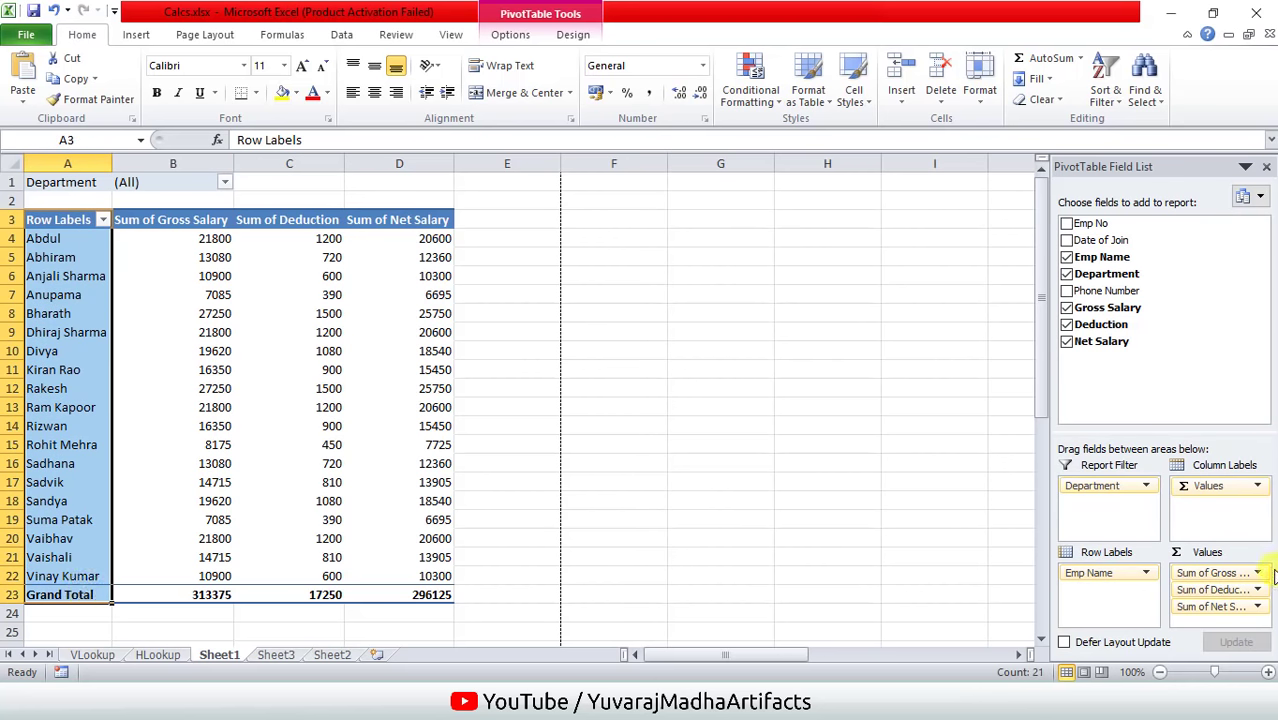
drag(1140, 503, 186, 186)
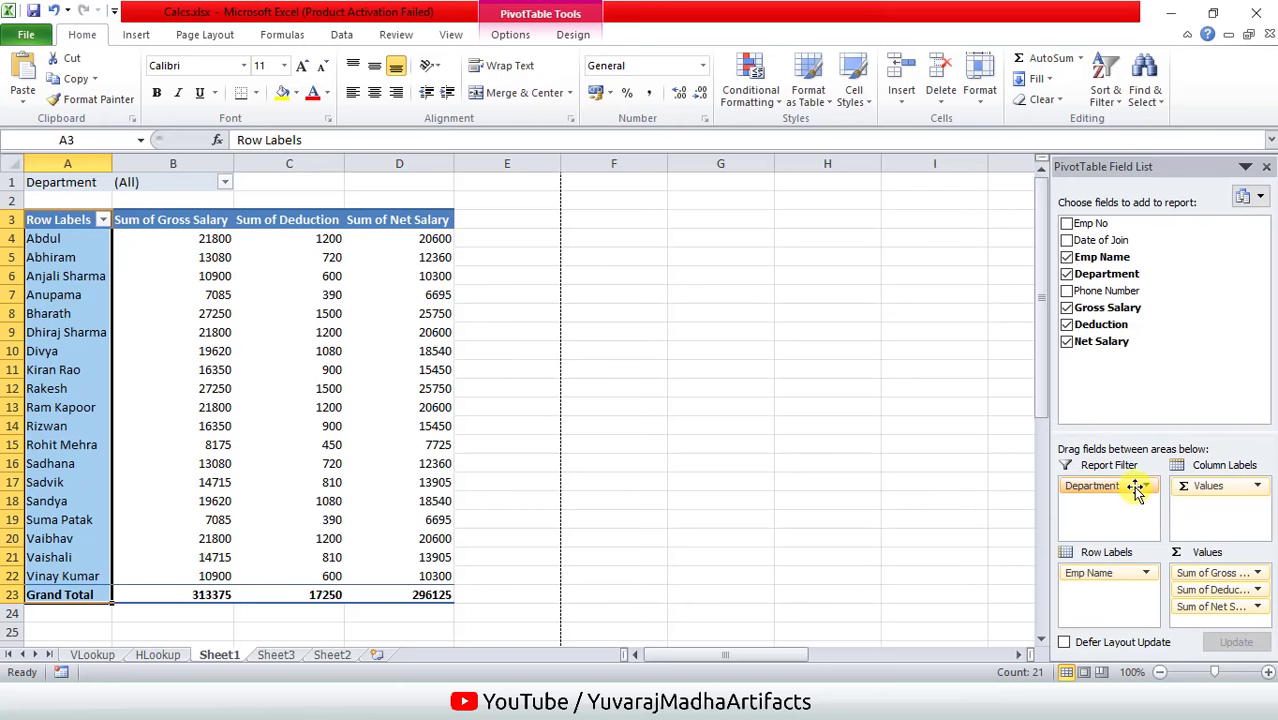
Filter the pivot table to the Accounts department and highlight its employee results.
click(226, 186)
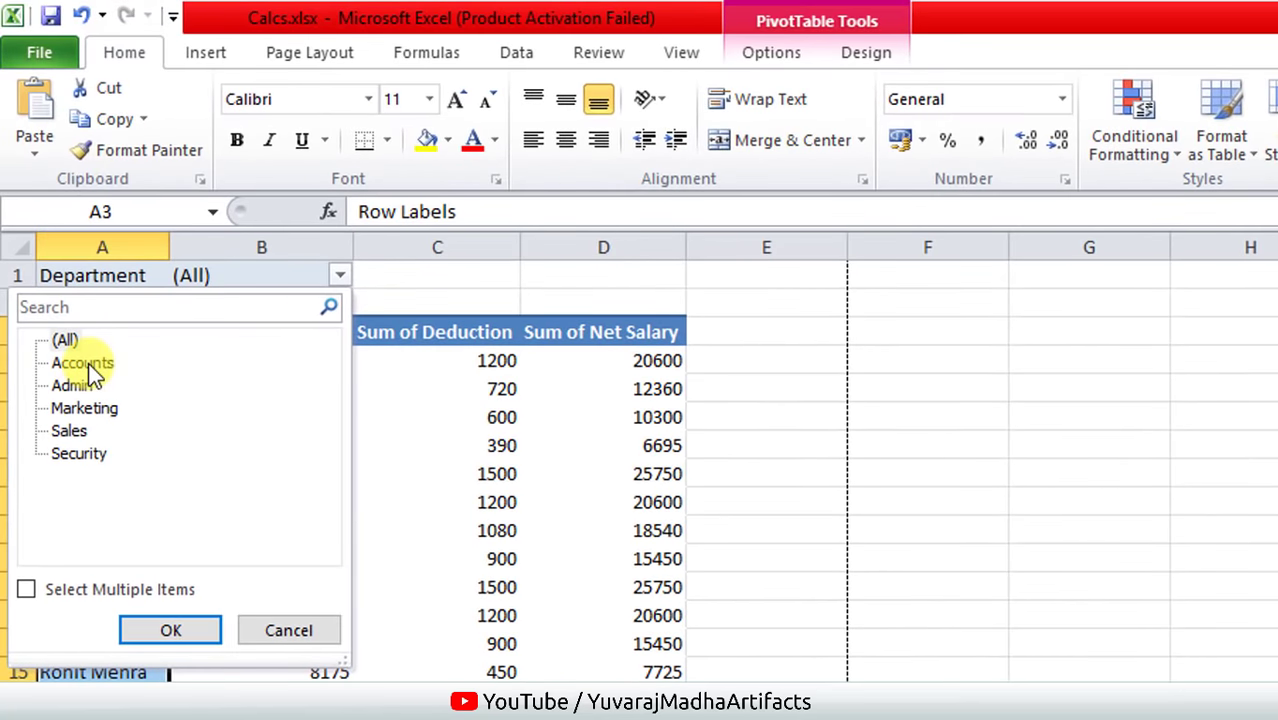
click(99, 366)
click(186, 629)
click(265, 554)
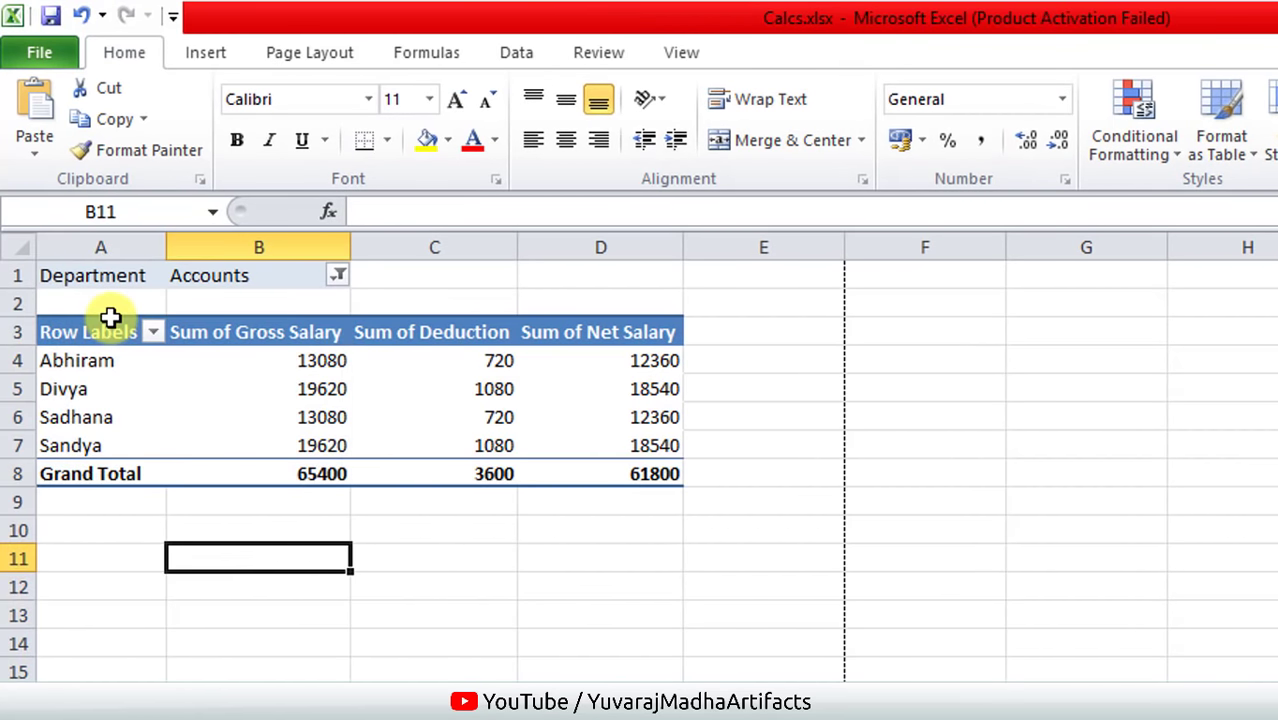
mouse_move(103, 323)
mouse_down()
mouse_move(159, 453)
mouse_move(590, 474)
mouse_up()
click(585, 587)
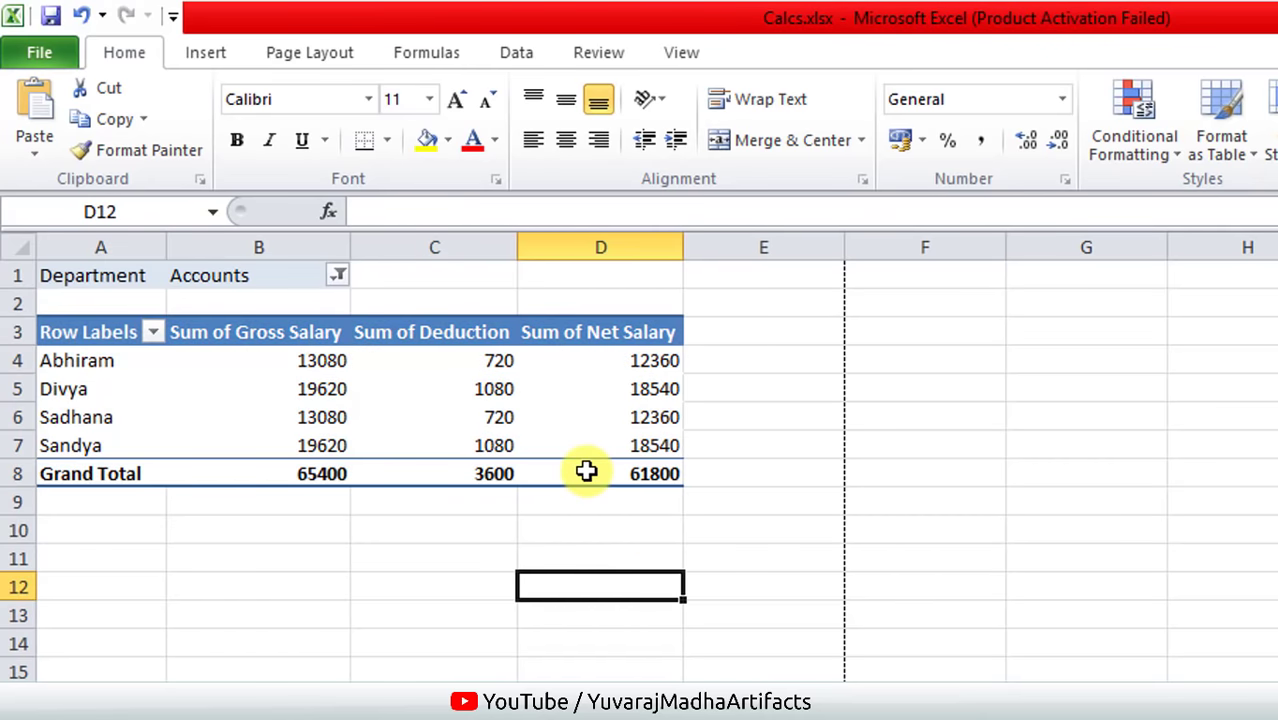
Switch the Department filter to Marketing only and highlight the Marketing results.
click(337, 275)
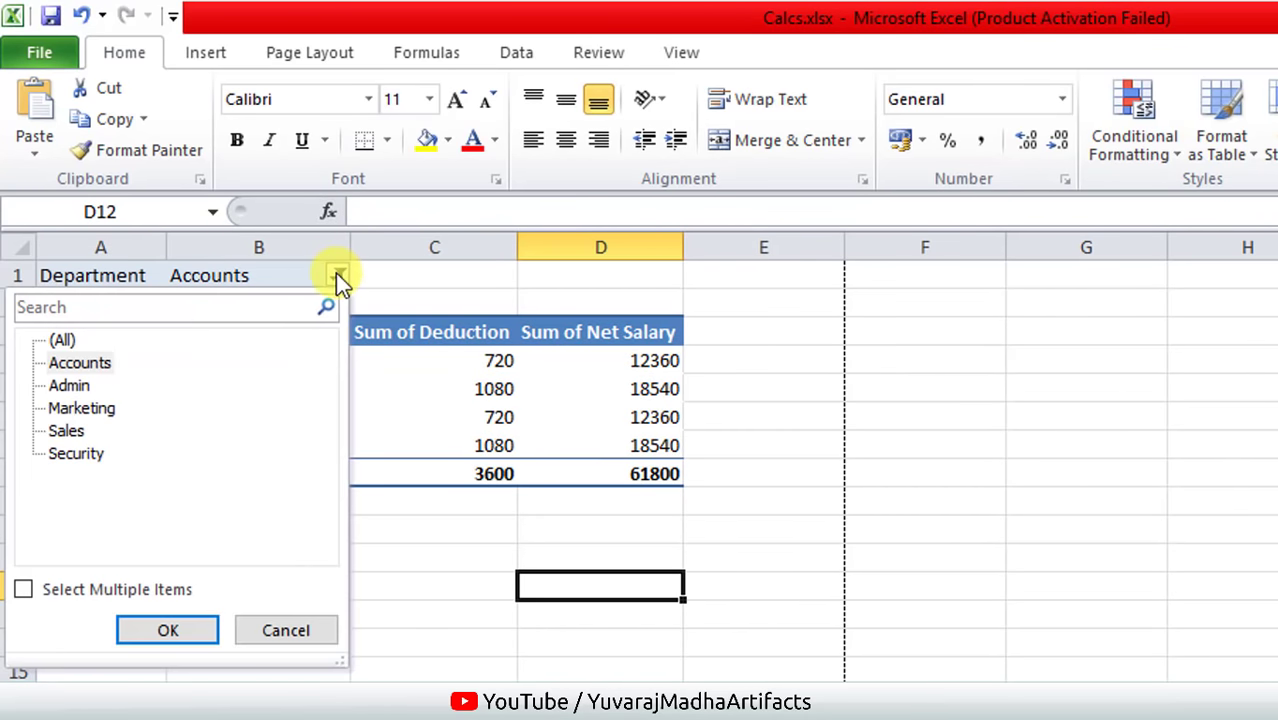
click(92, 410)
click(165, 634)
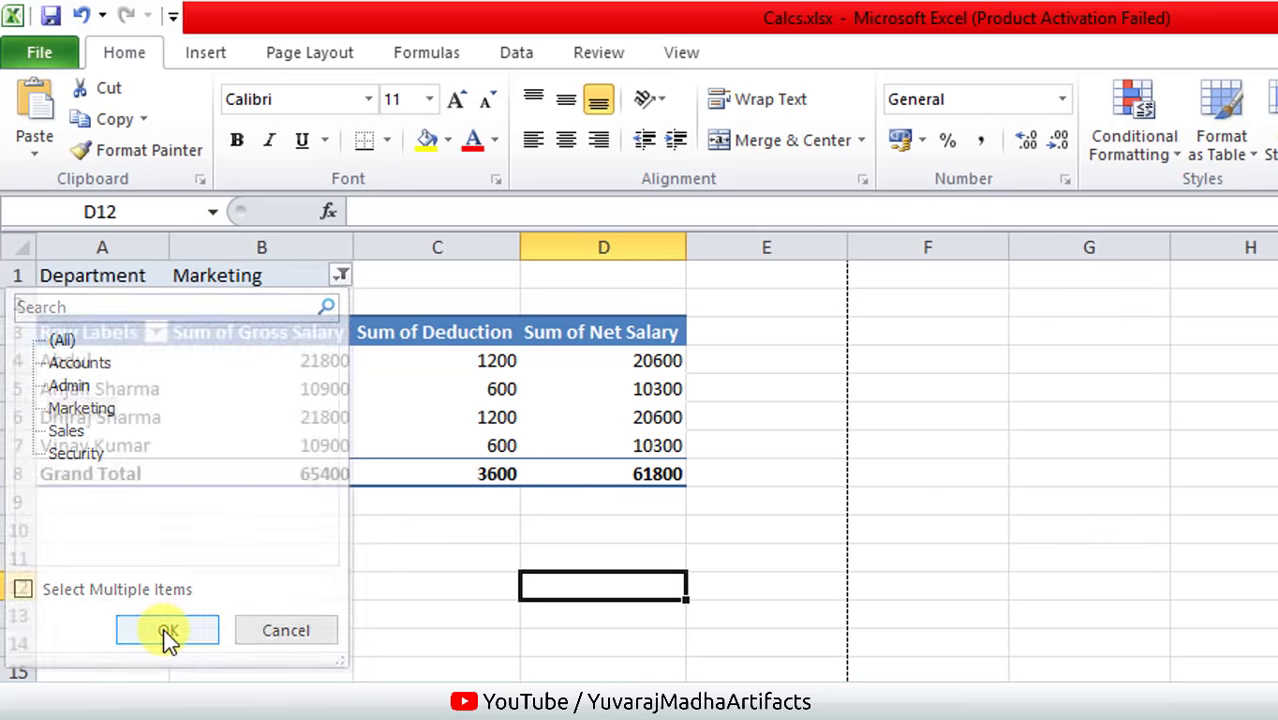
mouse_move(94, 332)
mouse_down()
mouse_move(122, 474)
mouse_move(602, 477)
mouse_up()
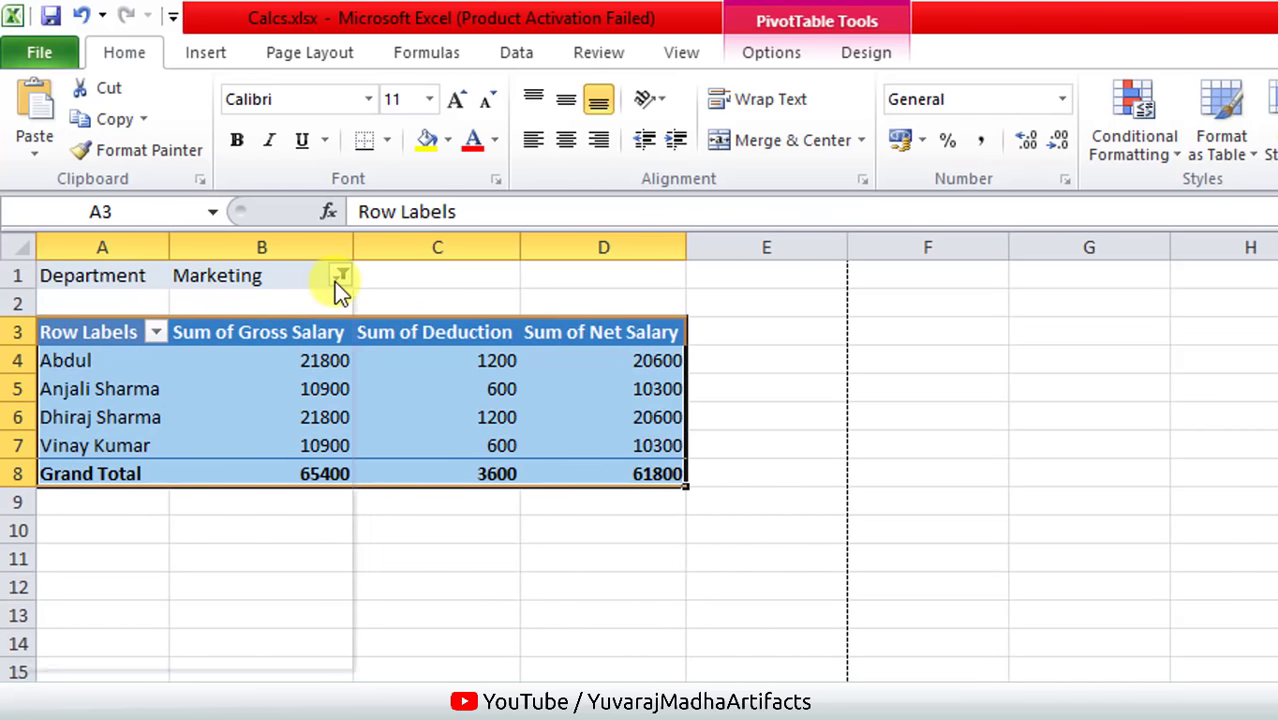
Filter Department to multiple items: Marketing, Sales and Security, for a 204375 gross total.
click(340, 276)
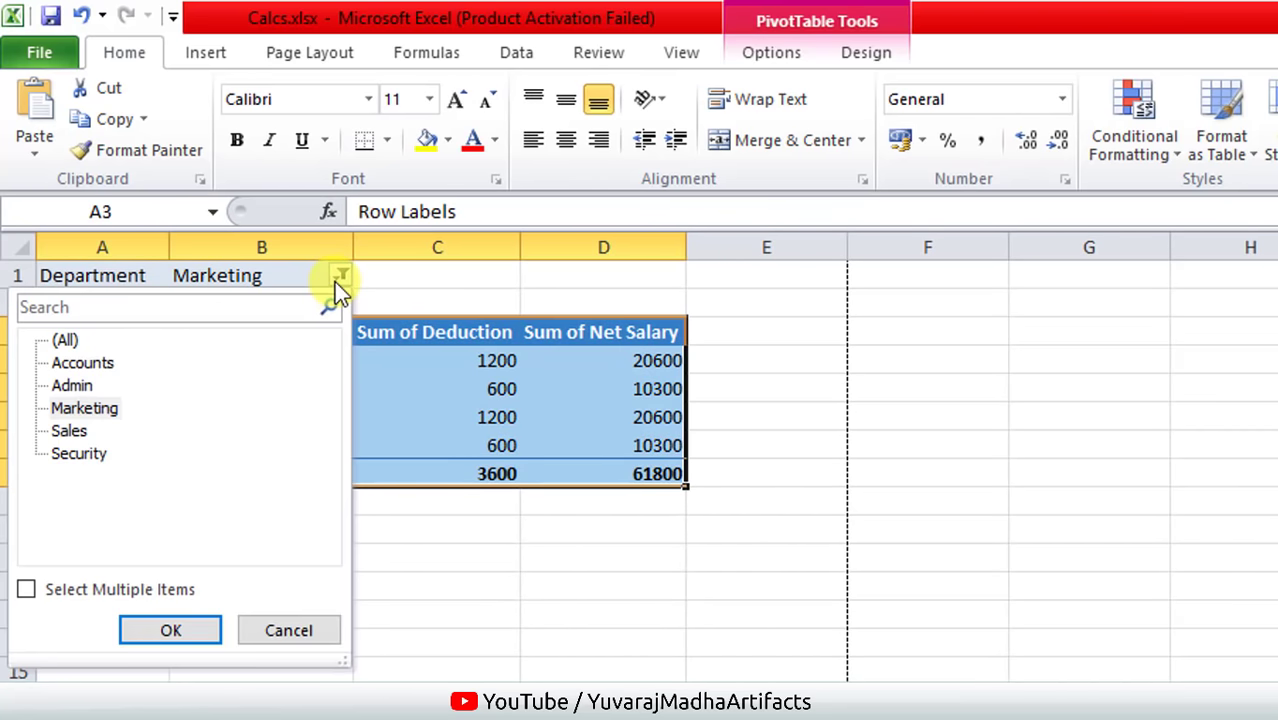
click(27, 590)
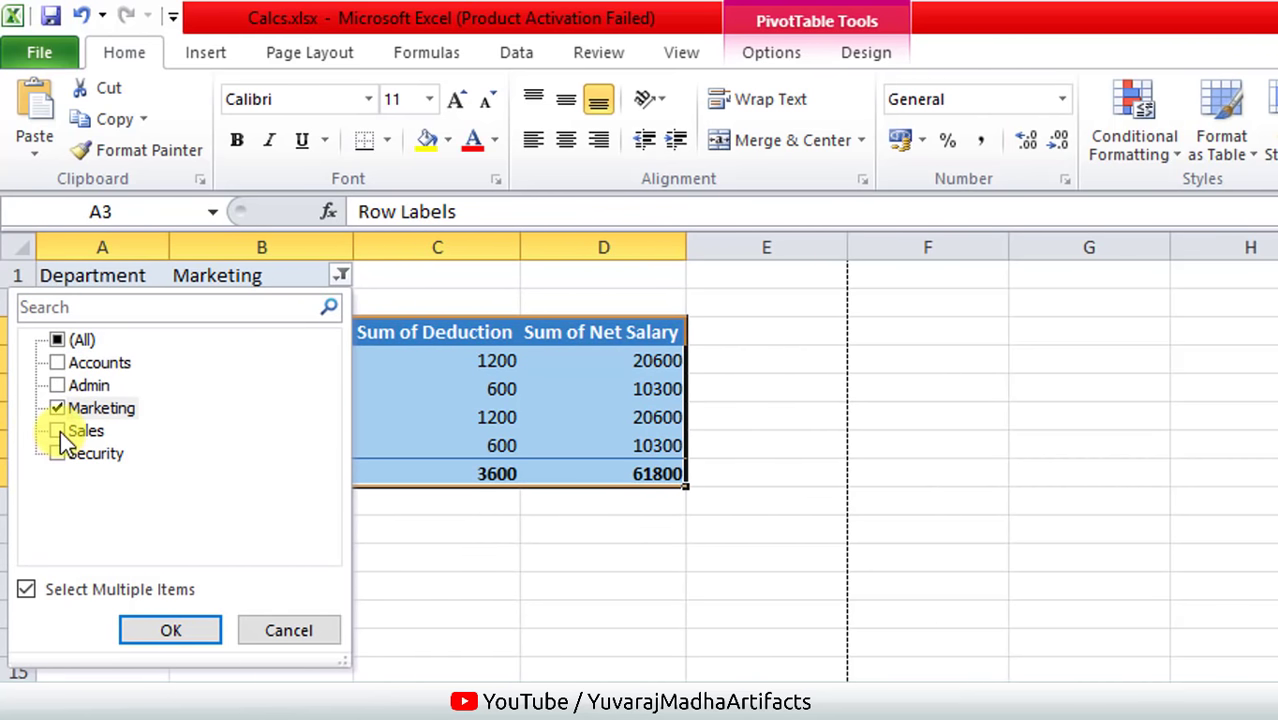
click(190, 636)
click(549, 643)
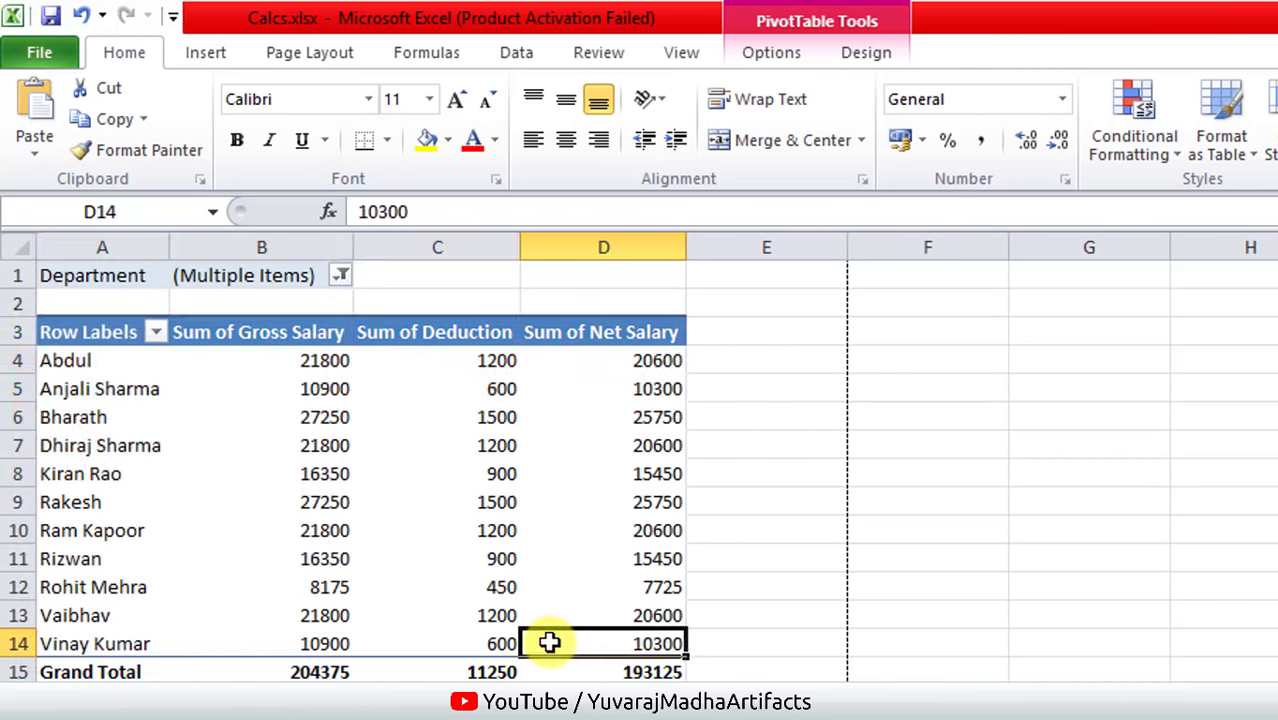